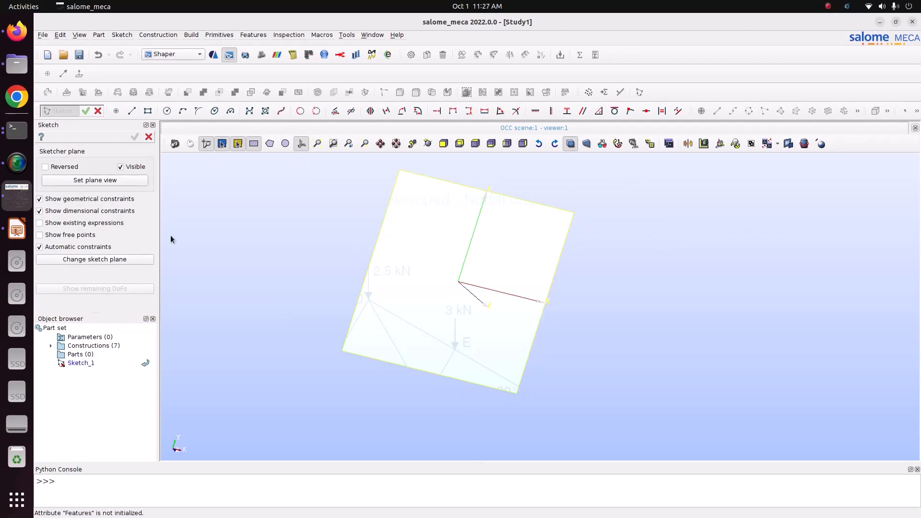
- Align the view with the sketch plane and compare it with the truss figure on the slide
click(85, 181)
scroll(424, 291, down, 2)
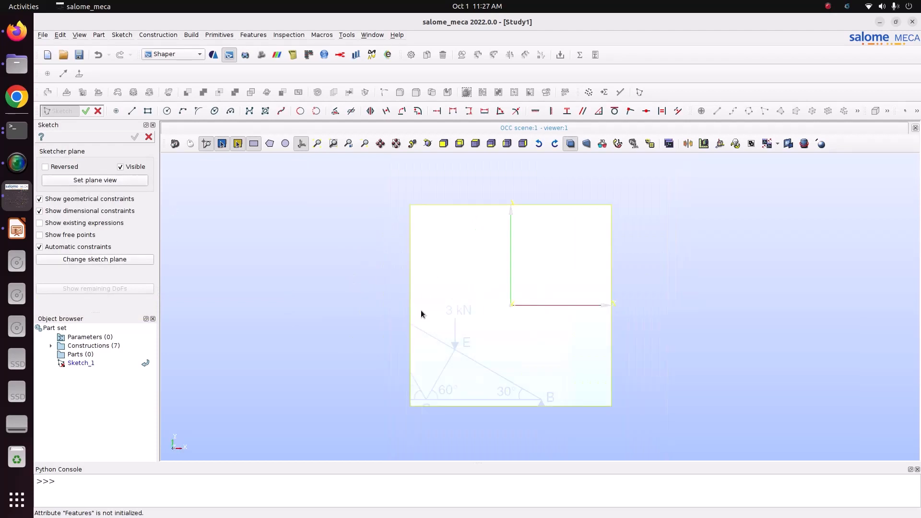
scroll(422, 314, up, 3)
click(16, 230)
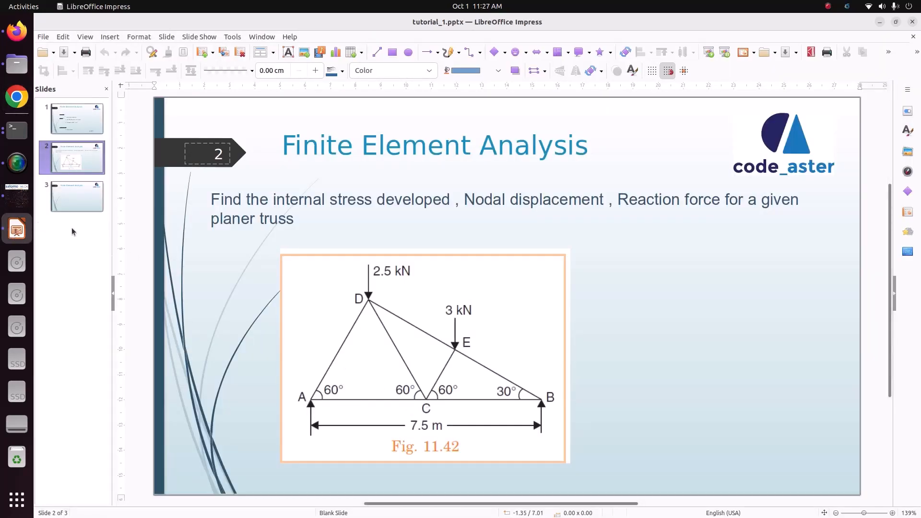
click(16, 196)
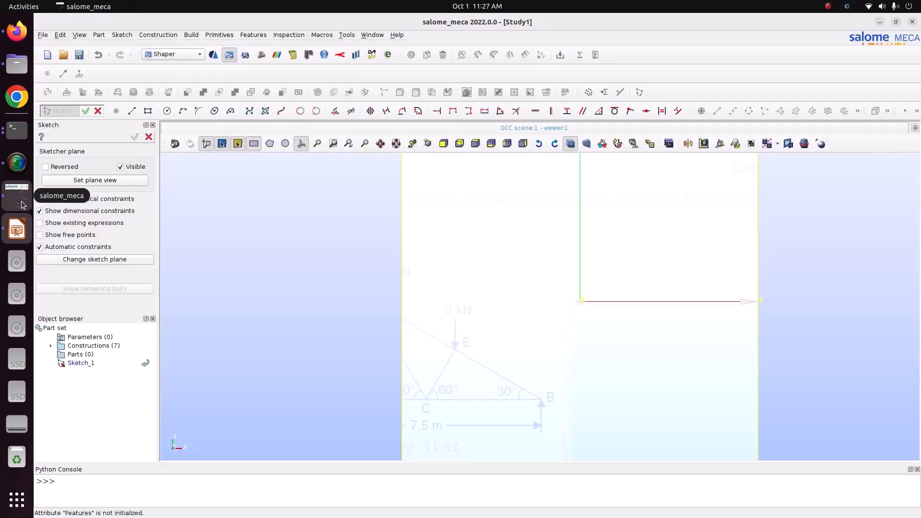
- Draw the outer triangle: a horizontal base about 117 long from the origin, a line up to an apex and back to the origin
click(132, 111)
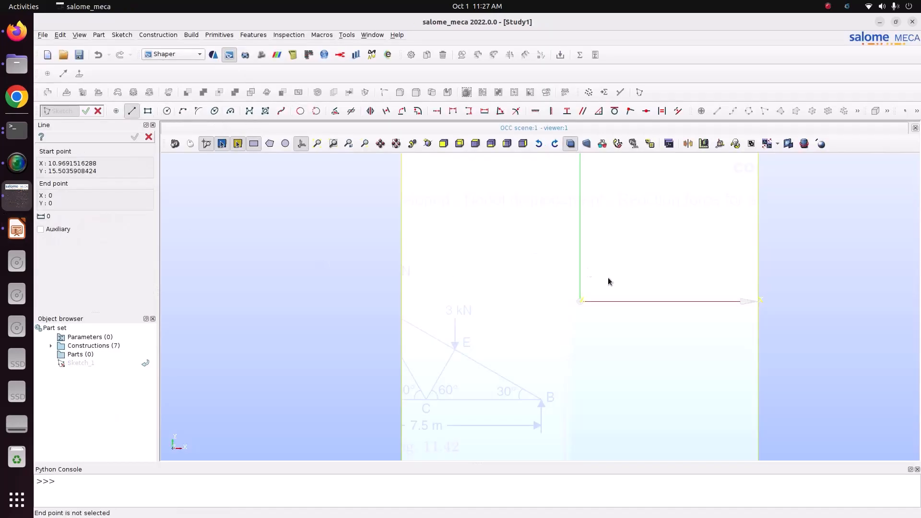
click(581, 303)
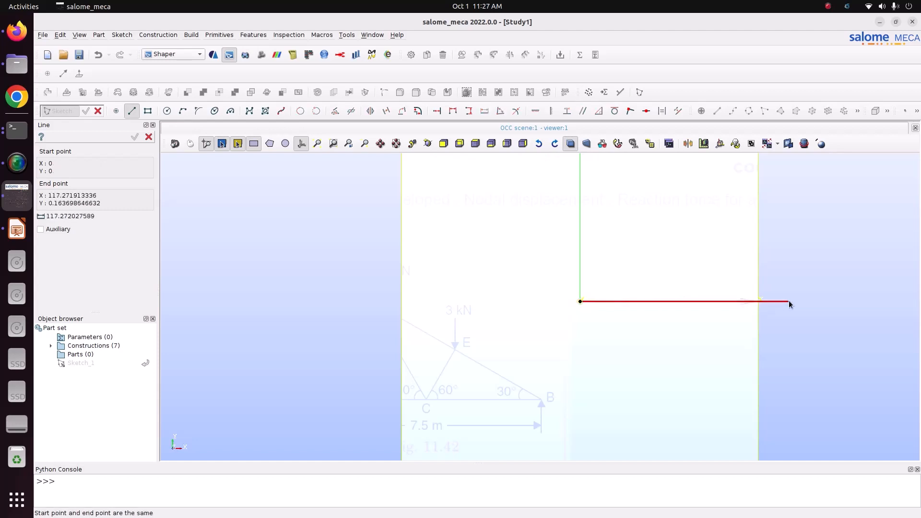
click(789, 302)
click(19, 231)
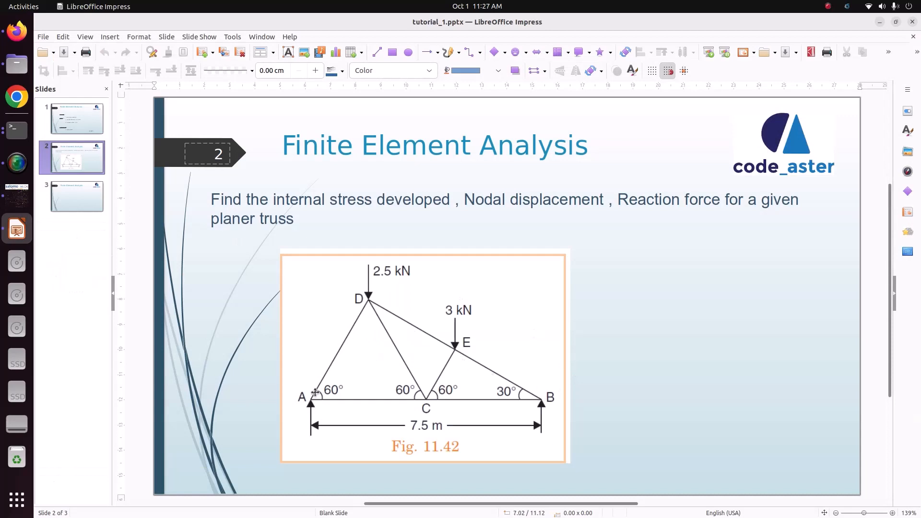
click(17, 207)
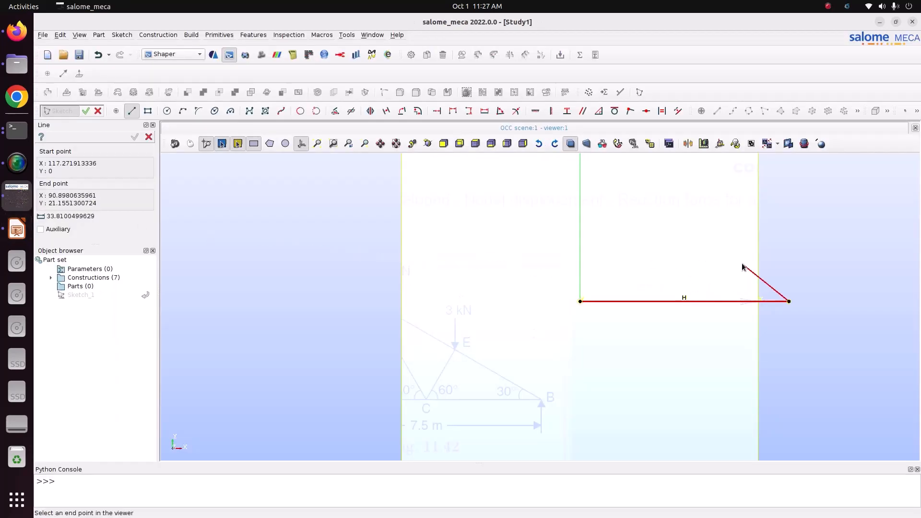
click(631, 218)
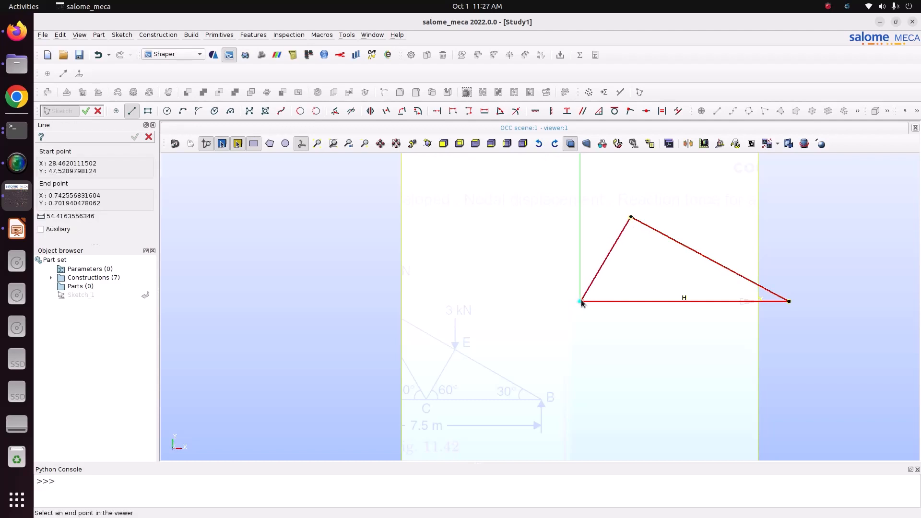
click(580, 301)
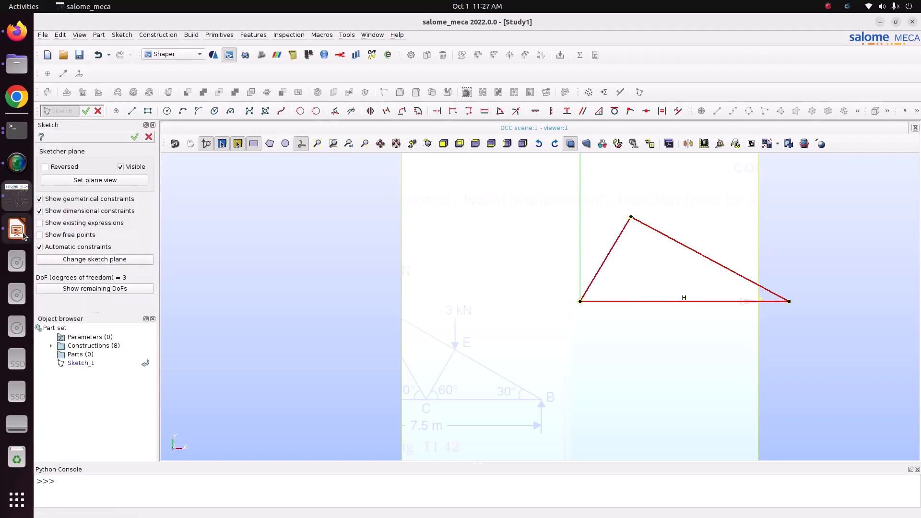
- Draw a line from a point on the base about 58 from the origin up to the apex
click(131, 111)
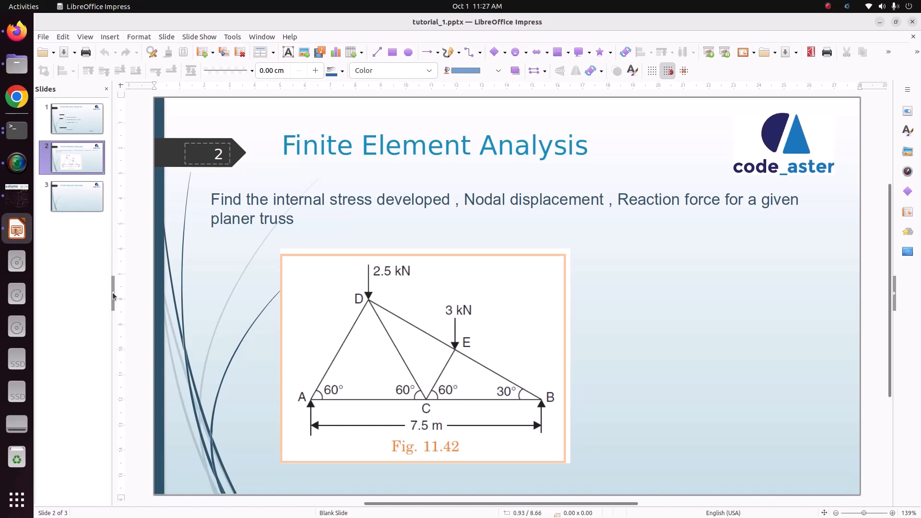
click(17, 194)
click(686, 300)
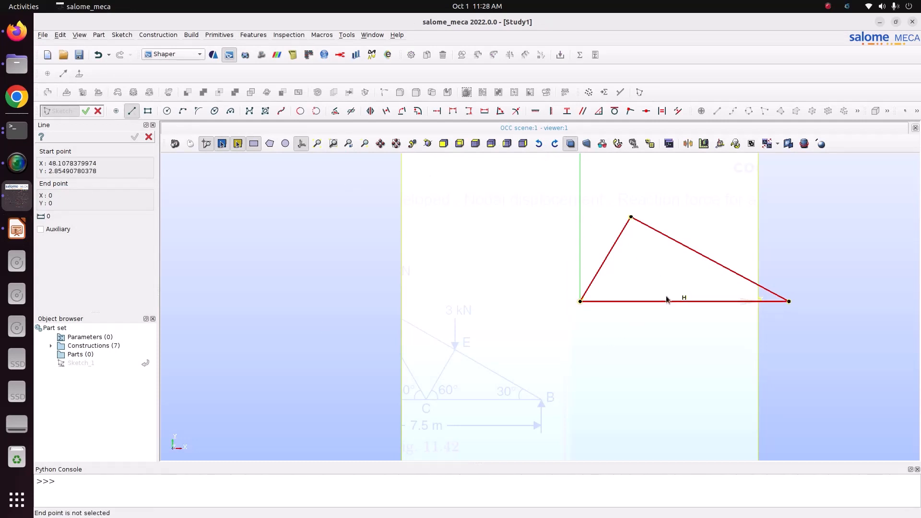
click(684, 301)
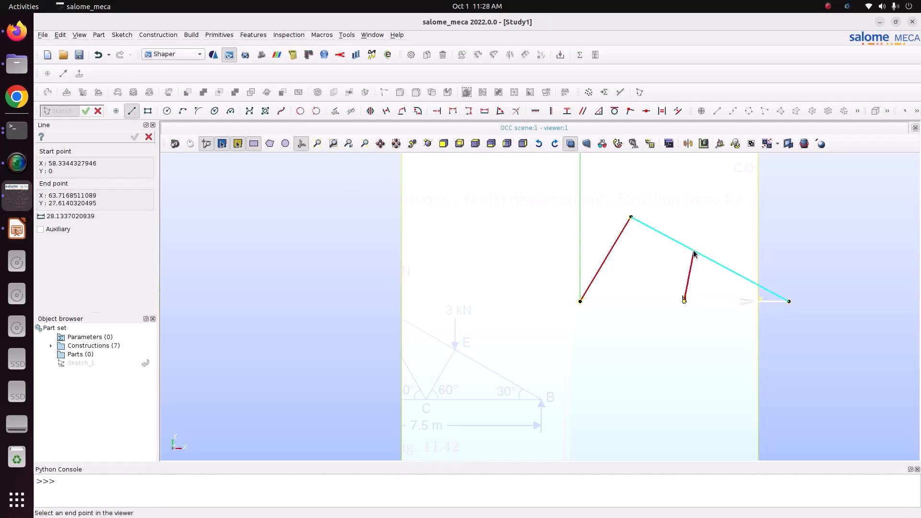
click(631, 219)
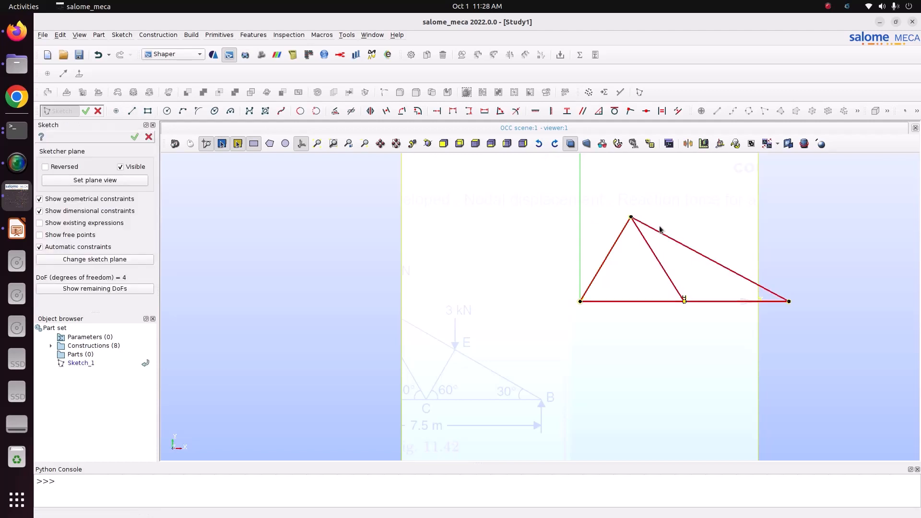
- Draw a diagonal from that base point to a point on the right sloping chord
click(132, 111)
click(685, 302)
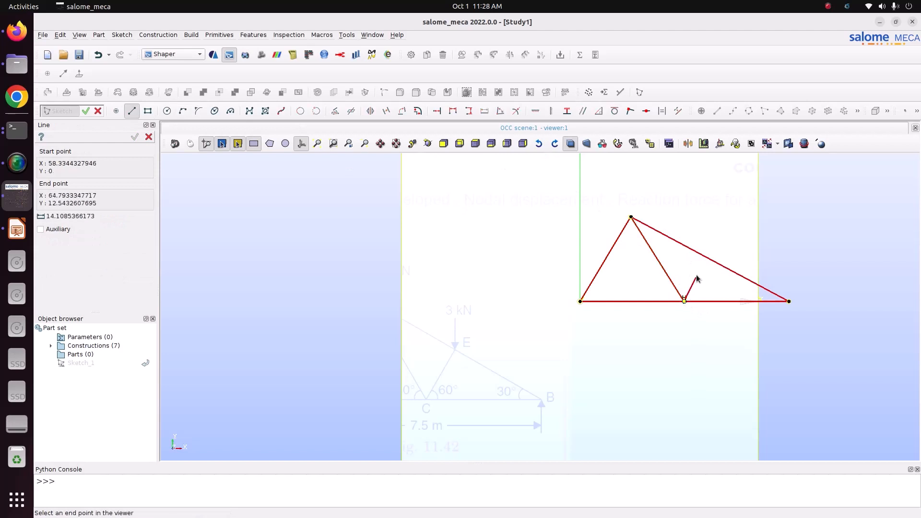
click(704, 256)
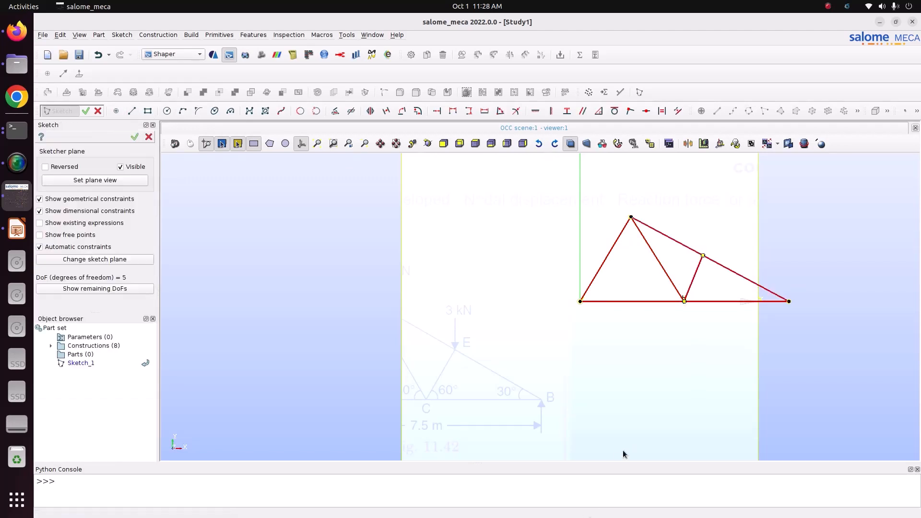
- Constrain the angle between the right sloping chord and the base to 30°
click(301, 144)
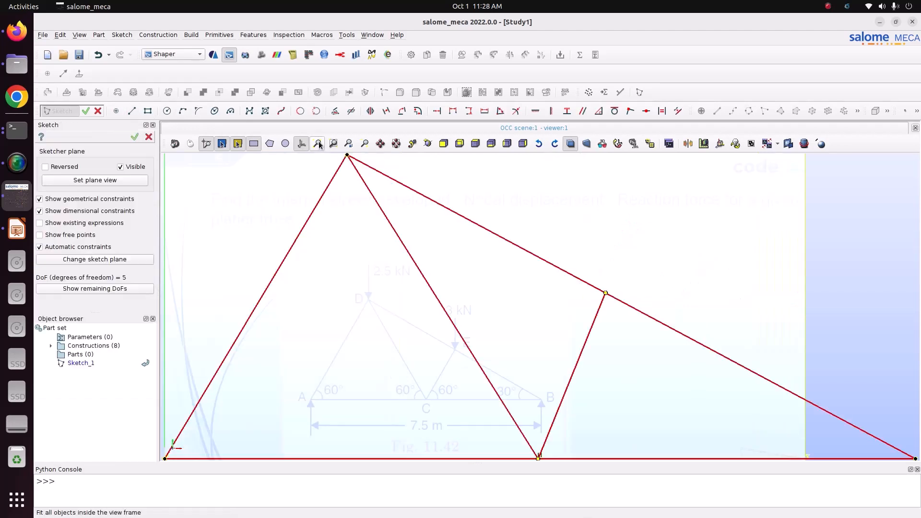
scroll(371, 381, up, 2)
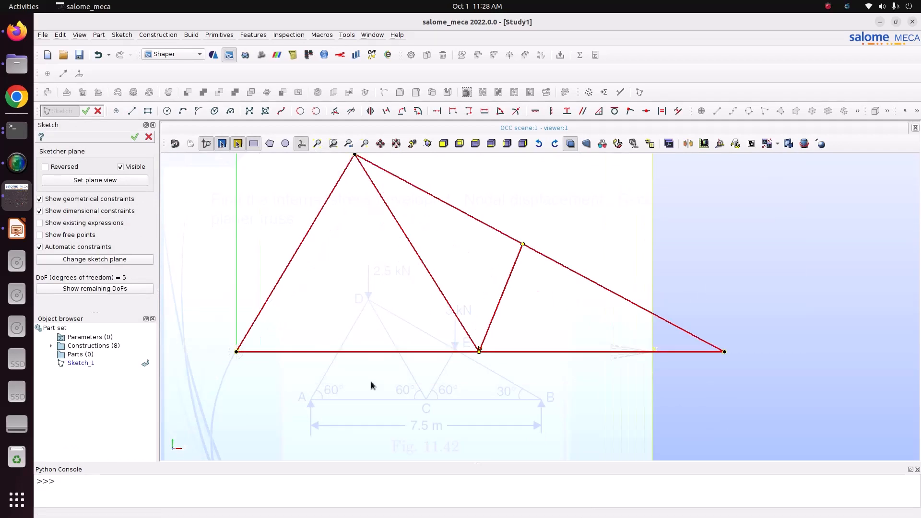
click(500, 112)
click(16, 229)
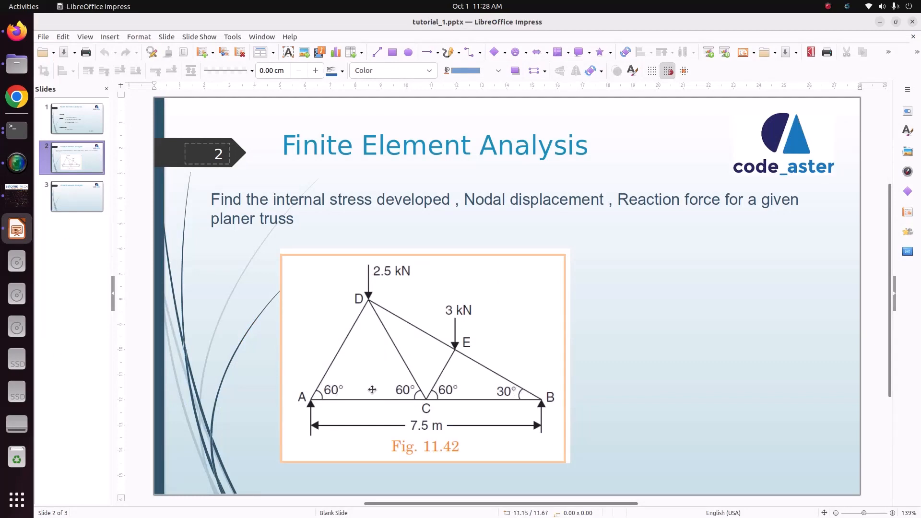
click(17, 196)
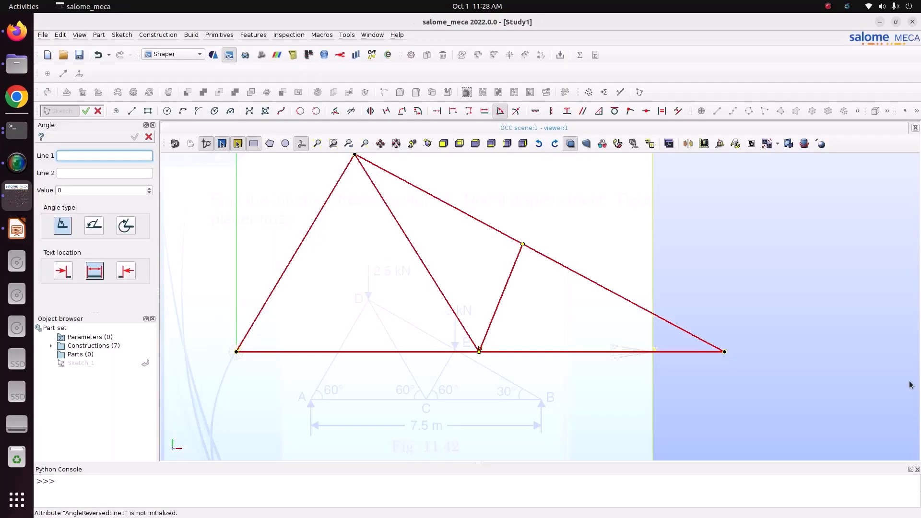
click(646, 310)
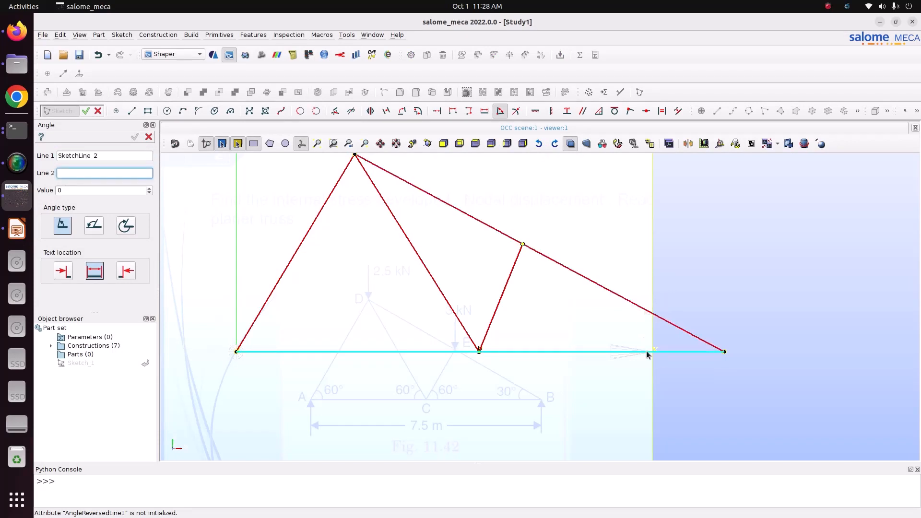
click(647, 352)
click(631, 338)
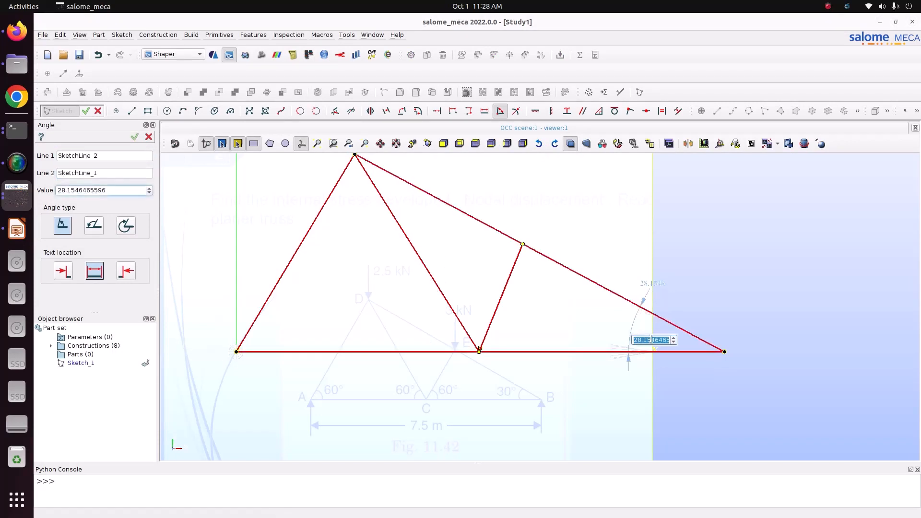
text(30)
key(Return)
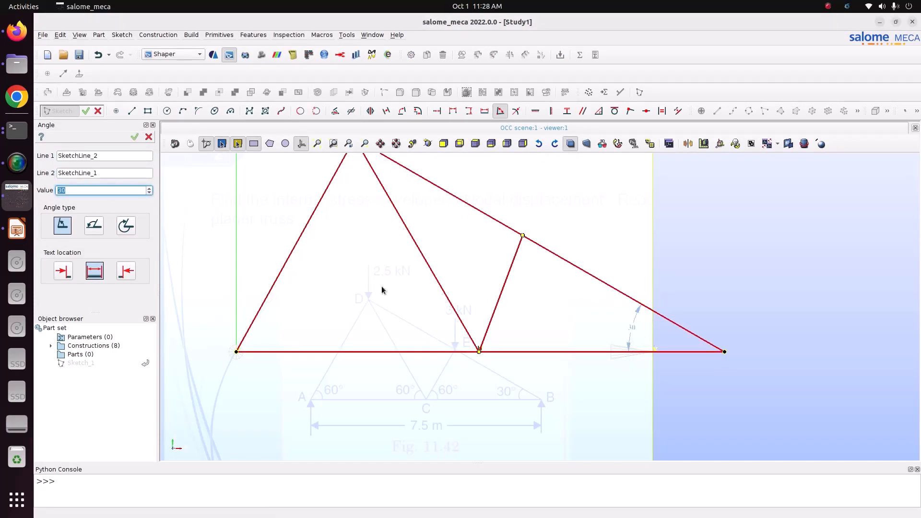
- Constrain the angle between the left chord and the base to 60°
click(291, 253)
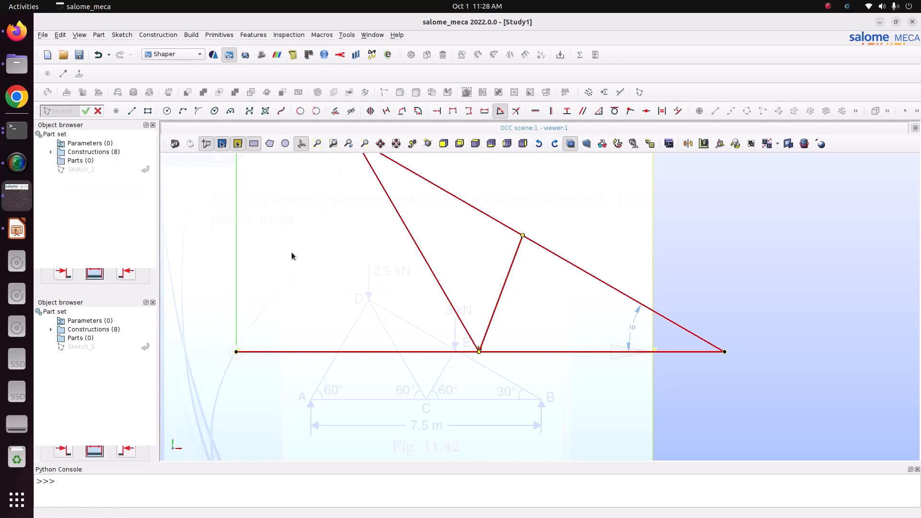
click(316, 352)
click(310, 324)
text(6)
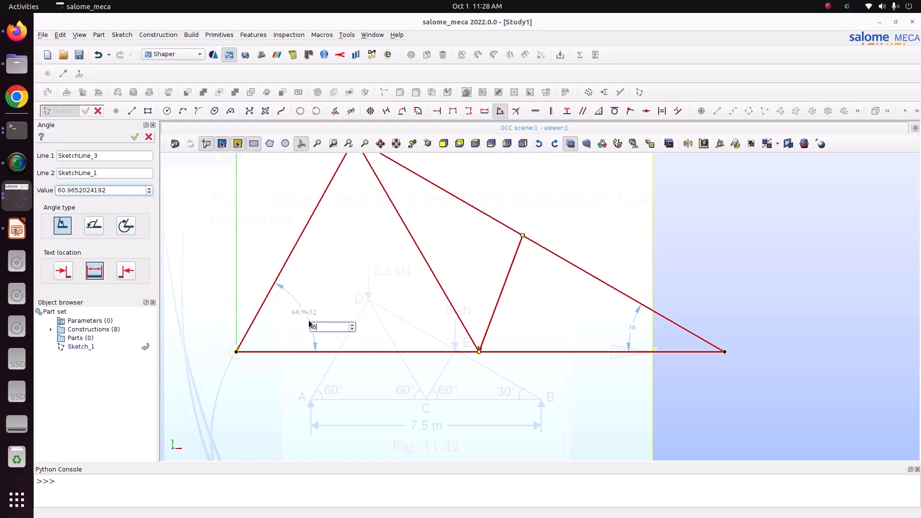
text(0)
key(Return)
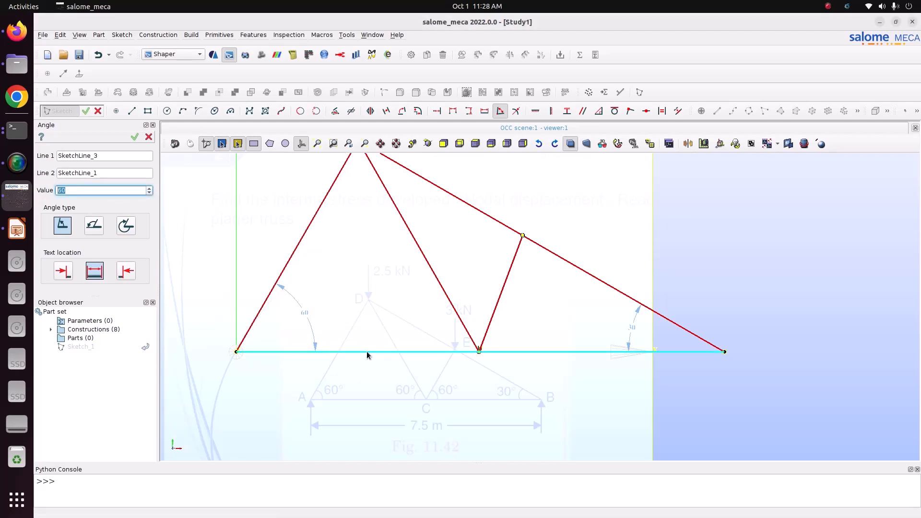
- Set the base line's length to 7.5
click(17, 229)
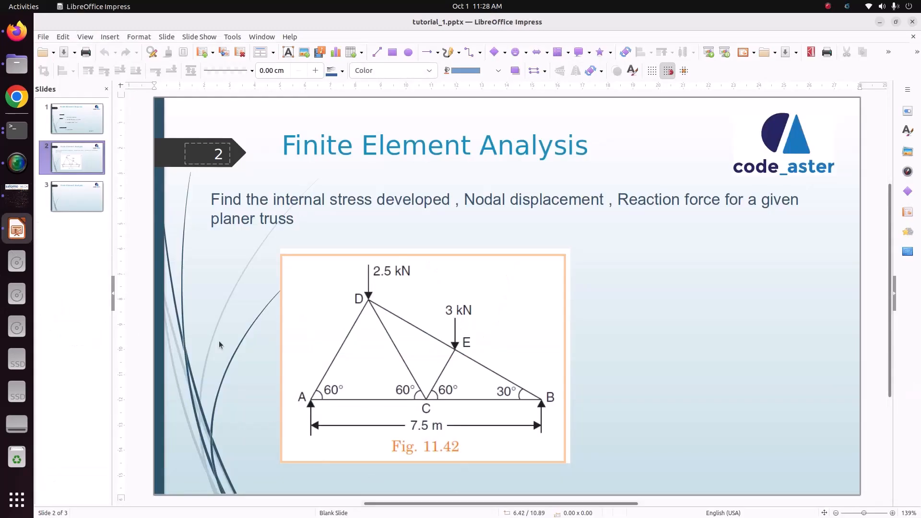
click(17, 196)
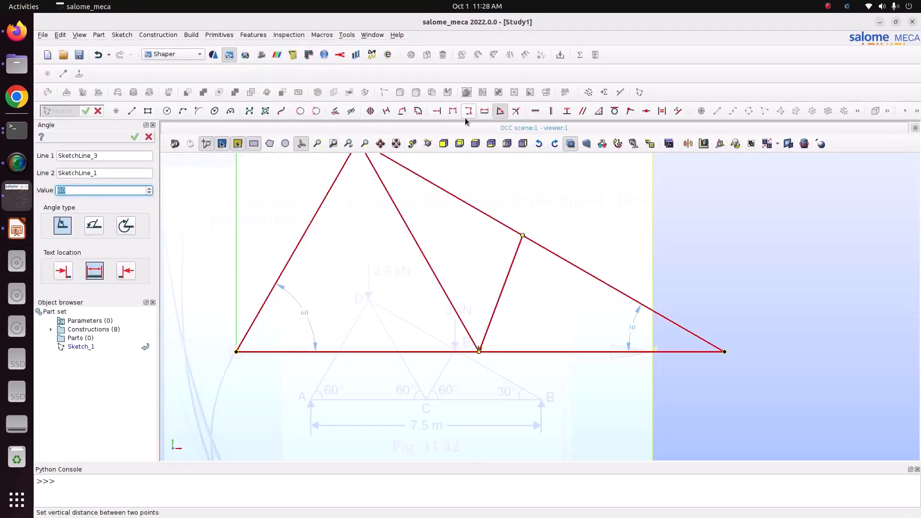
click(484, 114)
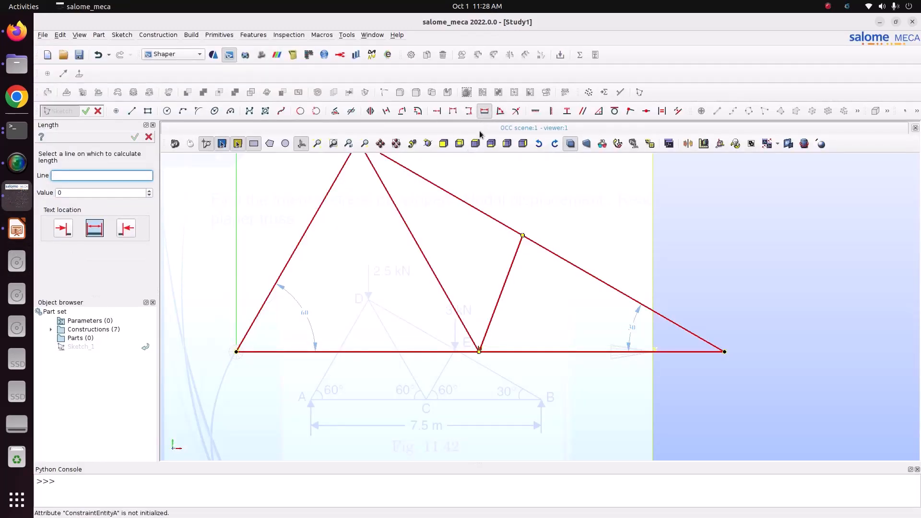
click(429, 352)
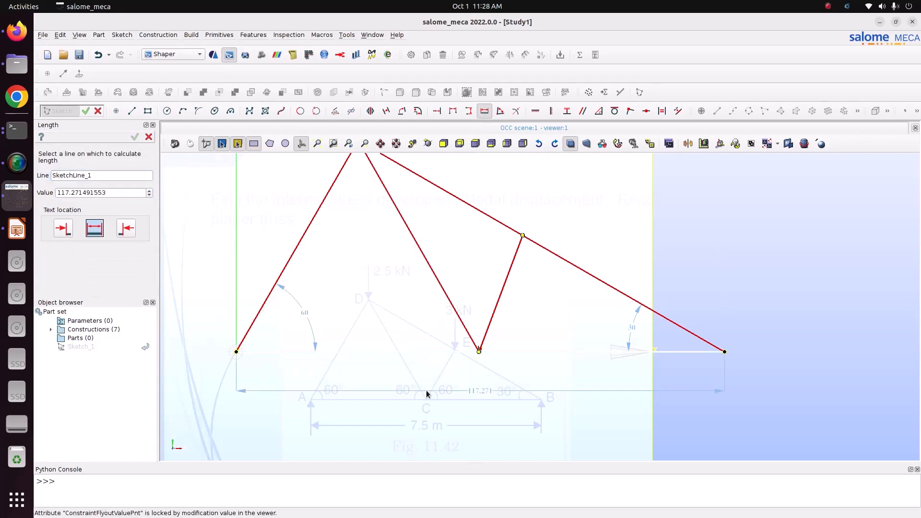
click(426, 393)
text(7.)
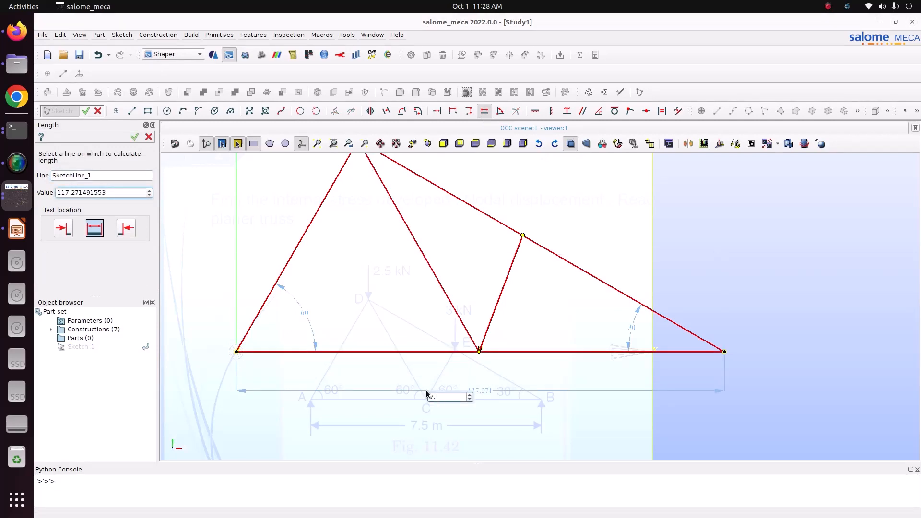
text(5)
key(Return)
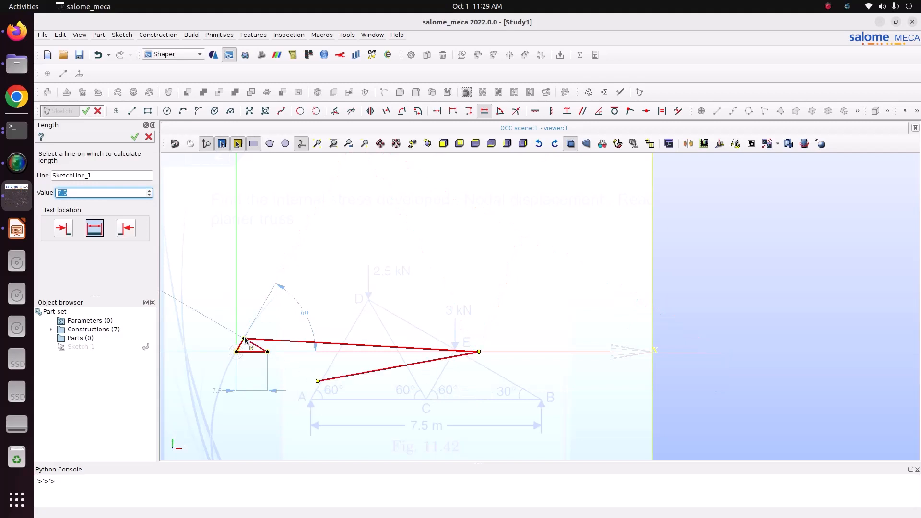
click(478, 354)
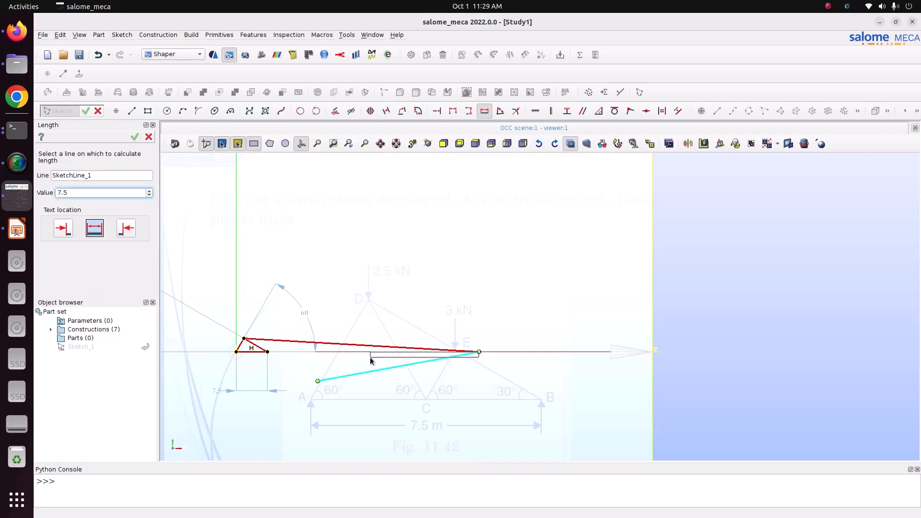
key(Escape)
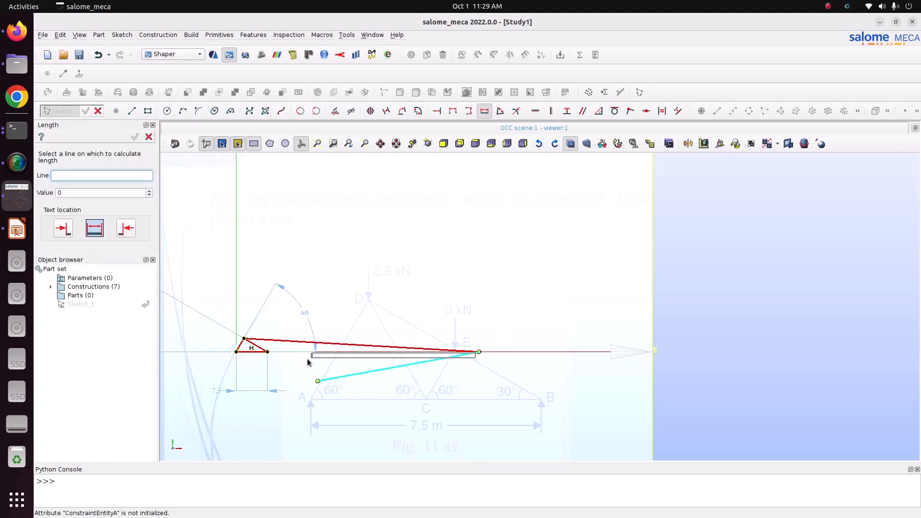
click(375, 374)
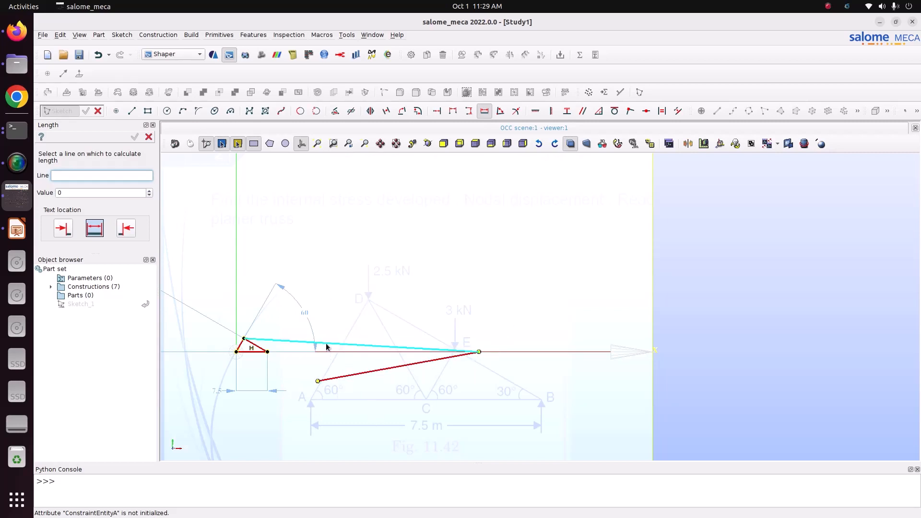
scroll(261, 382, up, 5)
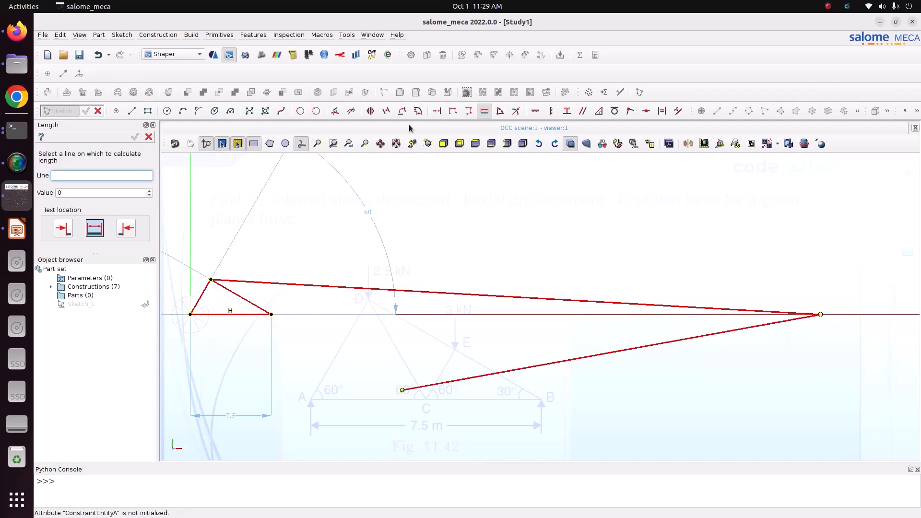
click(485, 111)
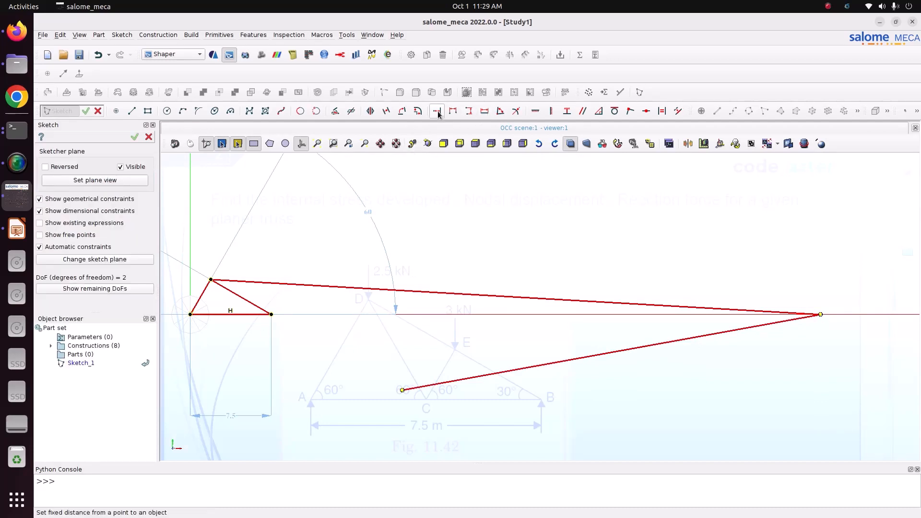
click(469, 111)
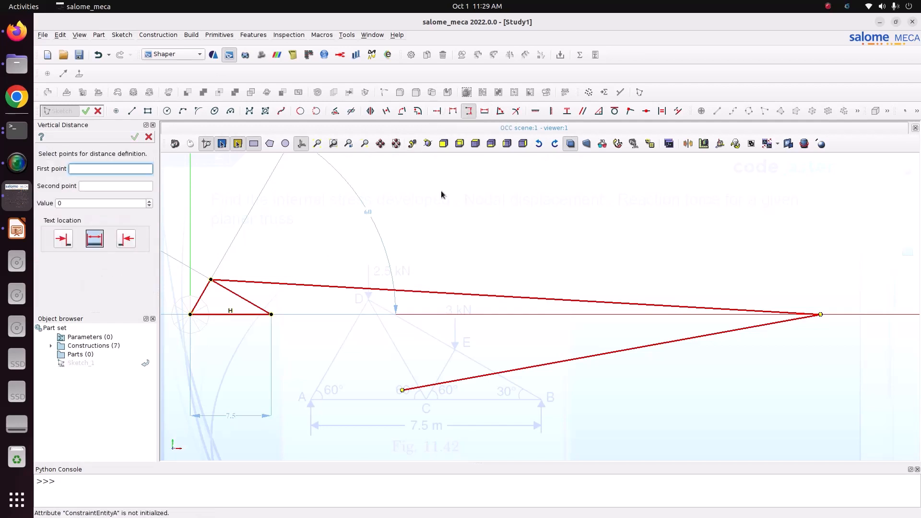
click(191, 314)
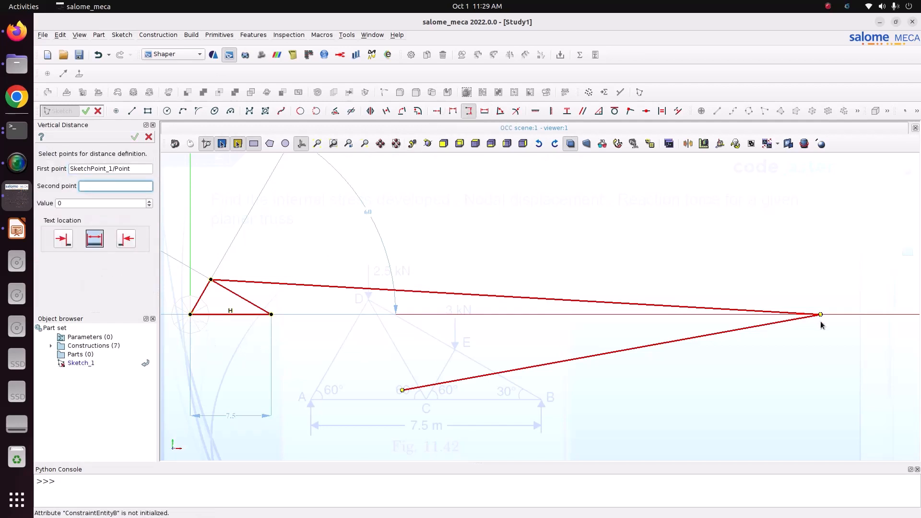
click(821, 315)
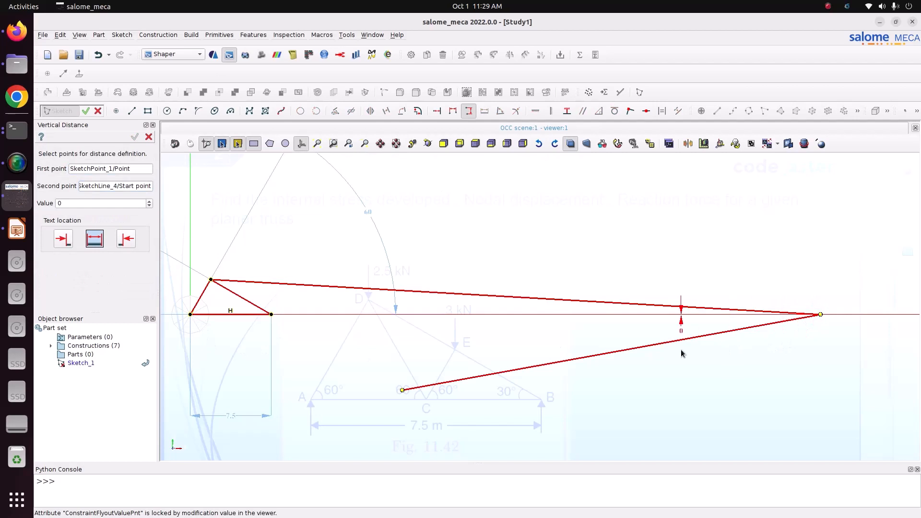
key(Escape)
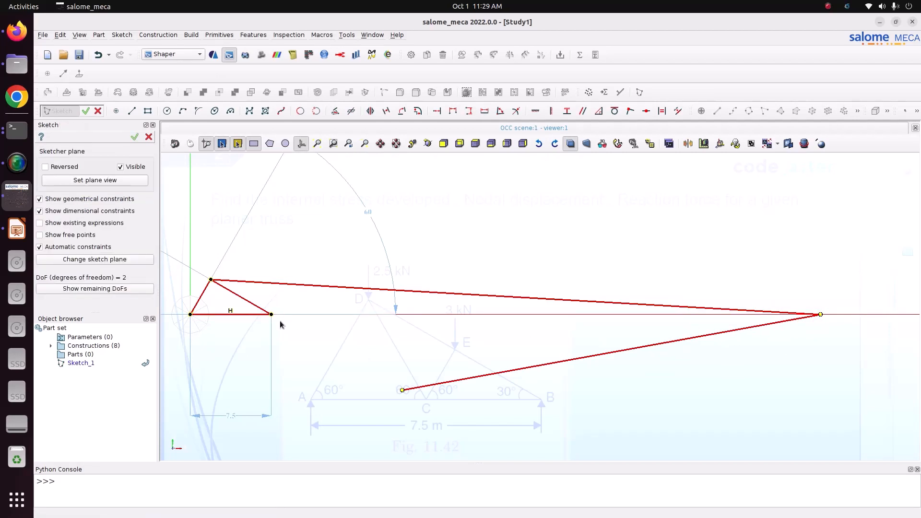
- Delete the long sloping chord and the diagonal attached to it from the sketch
double_click(416, 295)
key(Delete)
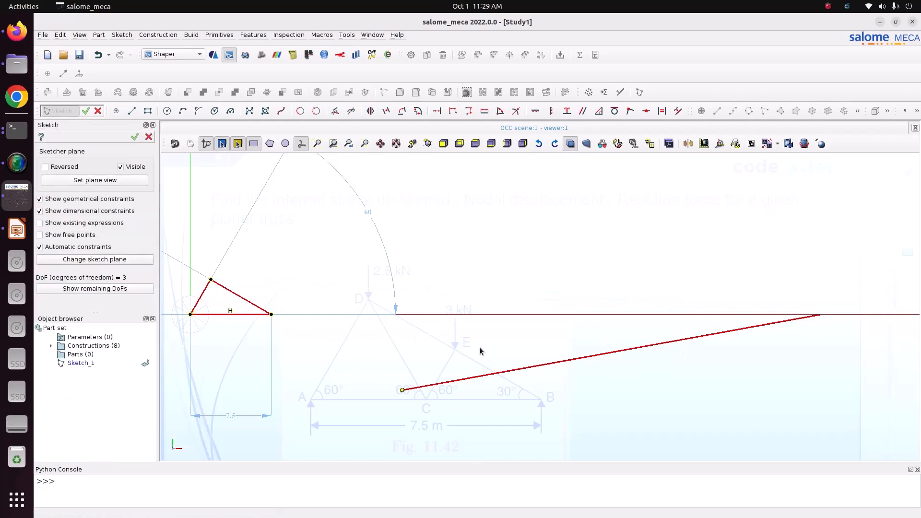
double_click(504, 374)
key(Delete)
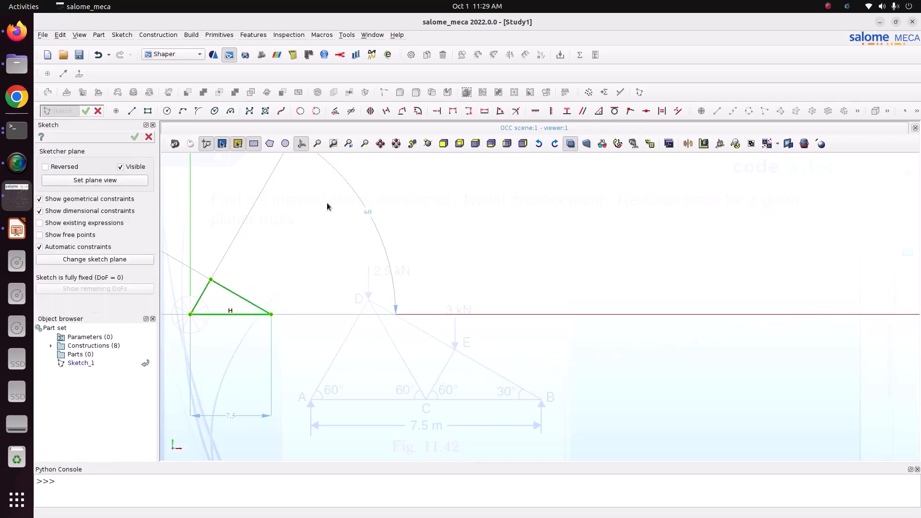
- Set the angle between the right sloping chord and the base to 30°
click(324, 147)
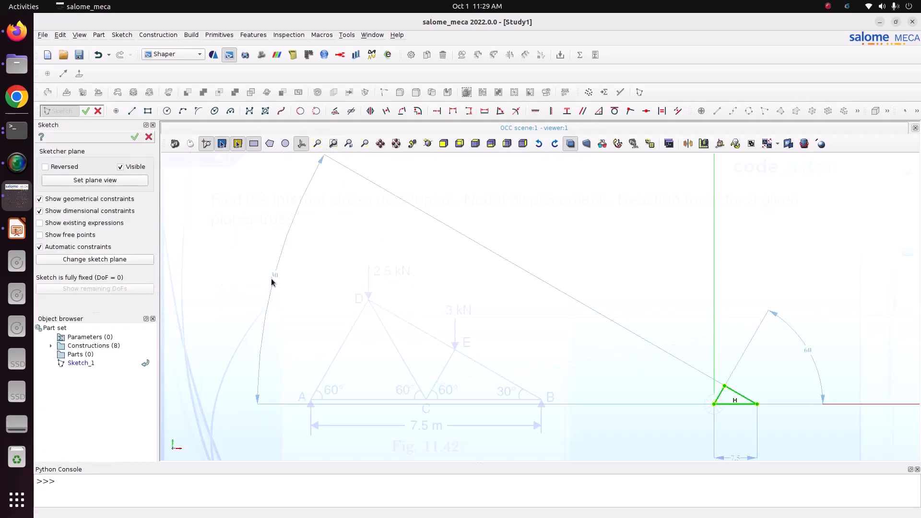
double_click(275, 276)
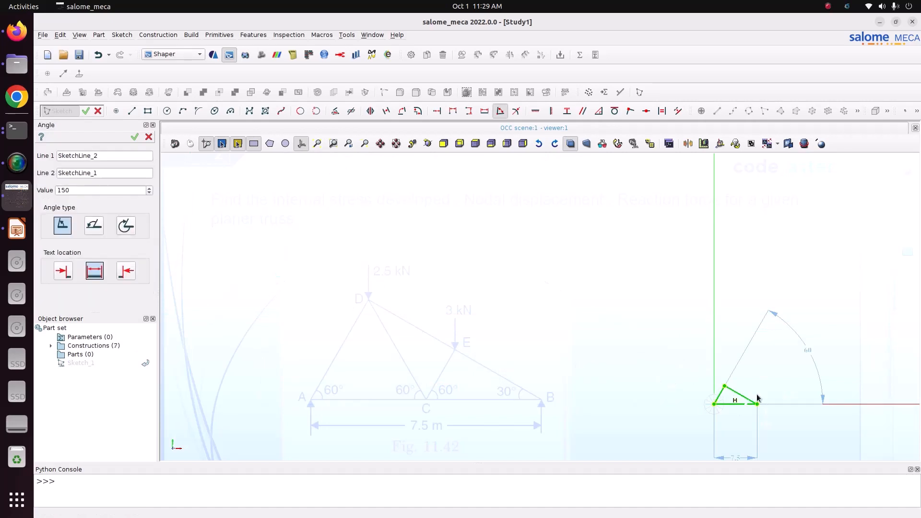
text(30)
- Review the 60° angle and base length dimensions, then compare the sketch with the truss figure on the slide
double_click(809, 353)
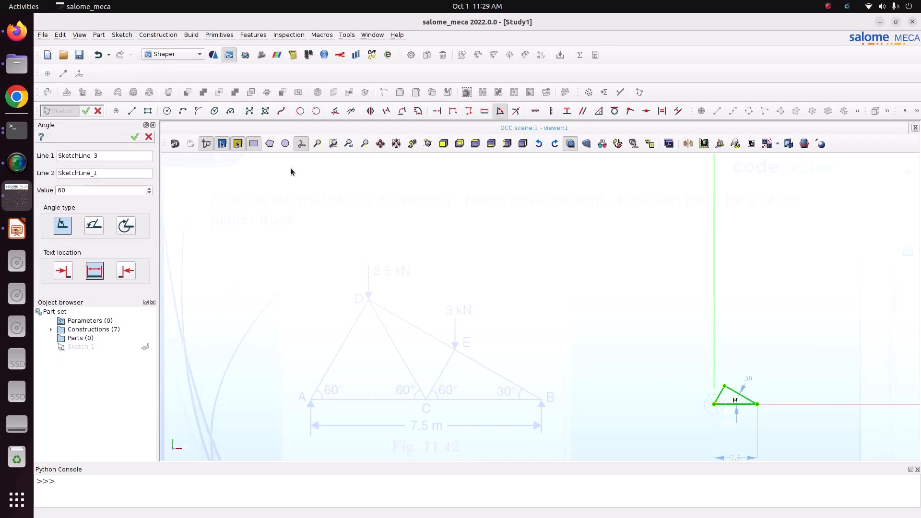
click(321, 144)
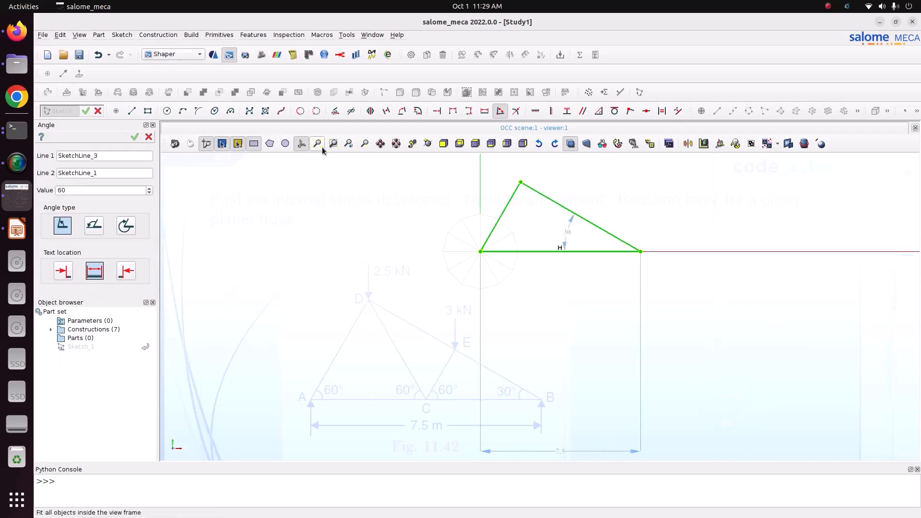
double_click(560, 453)
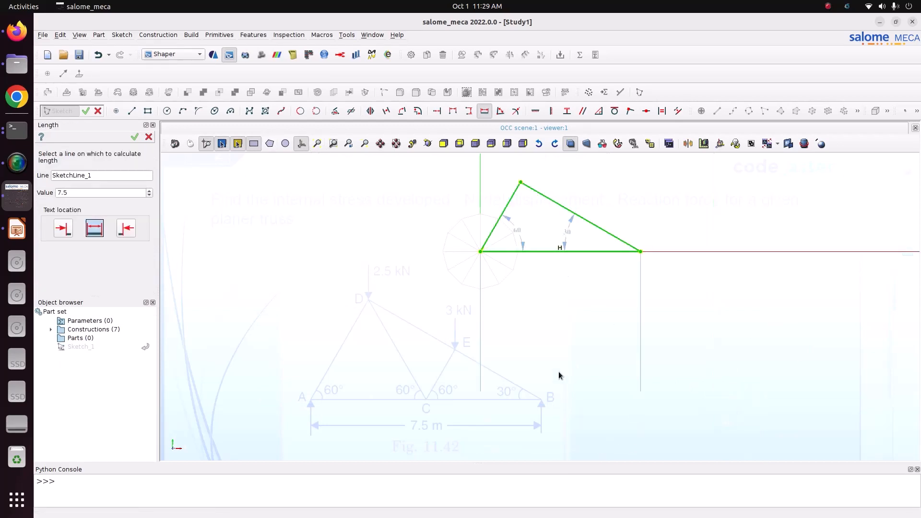
click(318, 143)
scroll(405, 383, up, 1)
scroll(424, 339, down, 1)
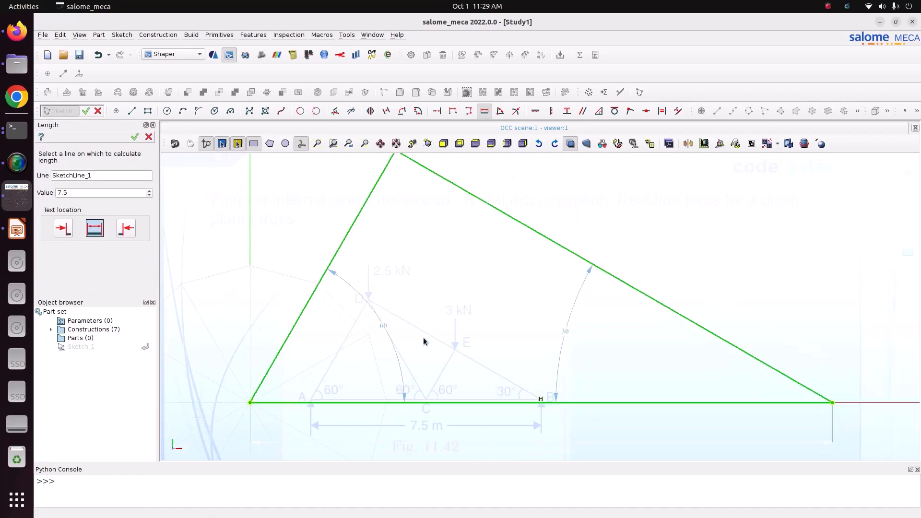
click(494, 293)
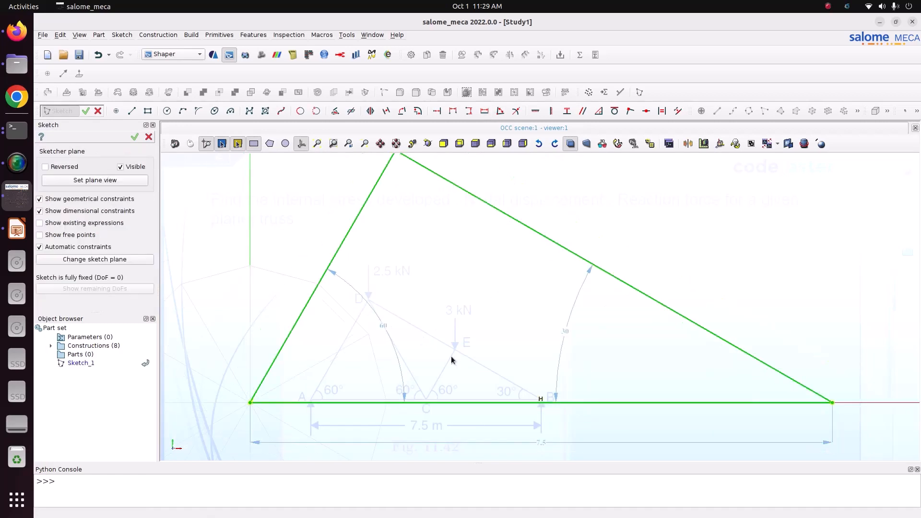
click(21, 229)
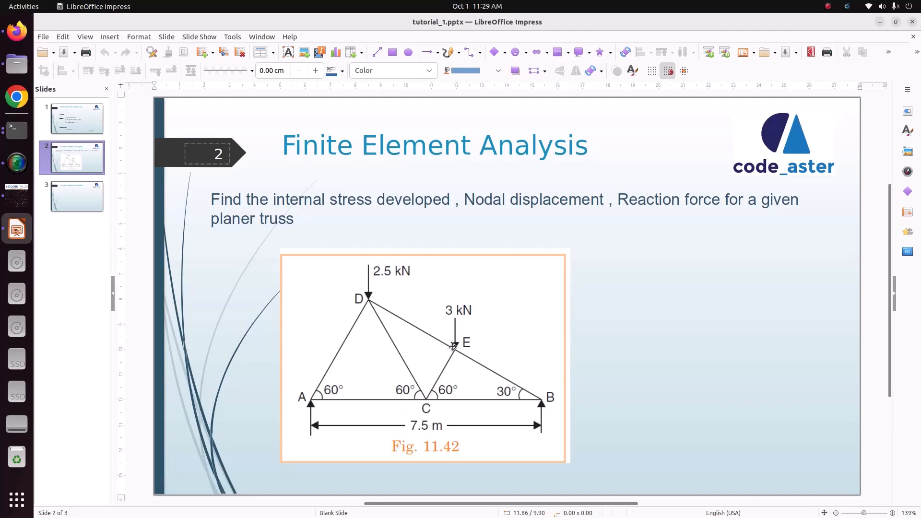
click(23, 197)
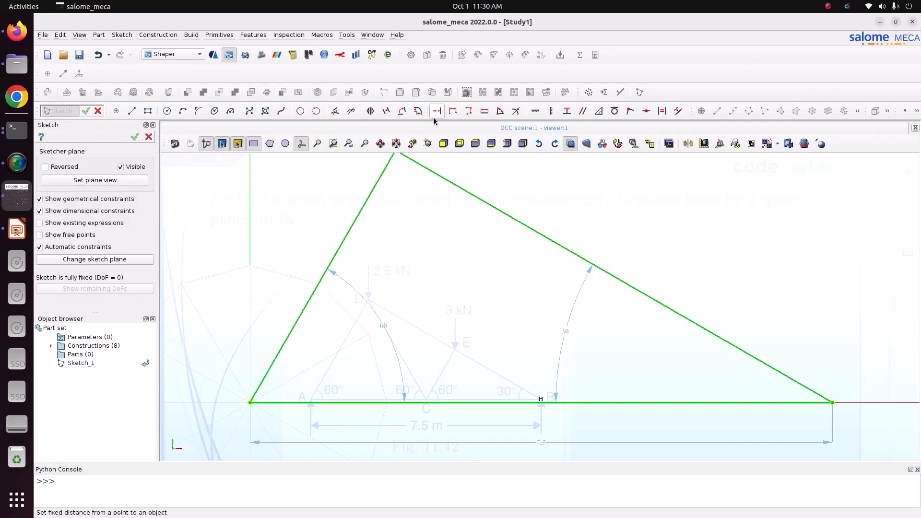
- Draw a line from the apex down to a point on the base line
click(132, 111)
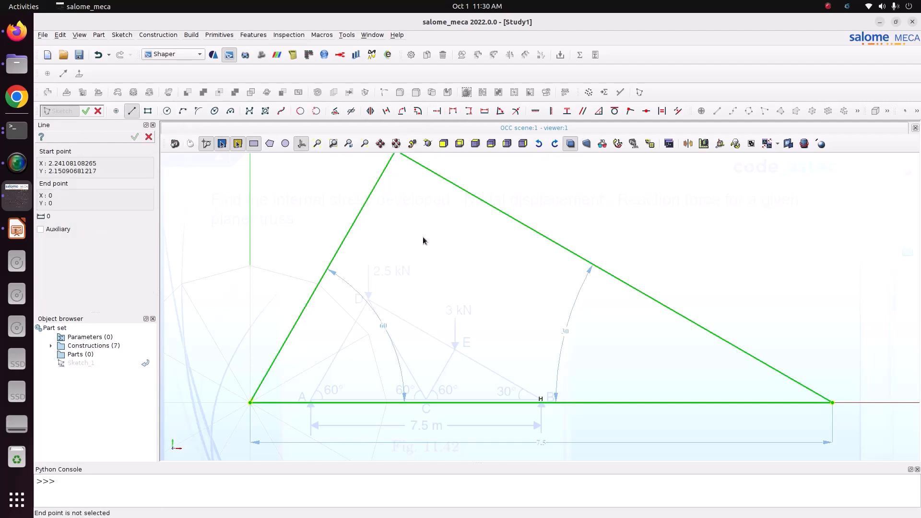
scroll(421, 239, up, 3)
scroll(418, 240, down, 8)
scroll(409, 214, up, 1)
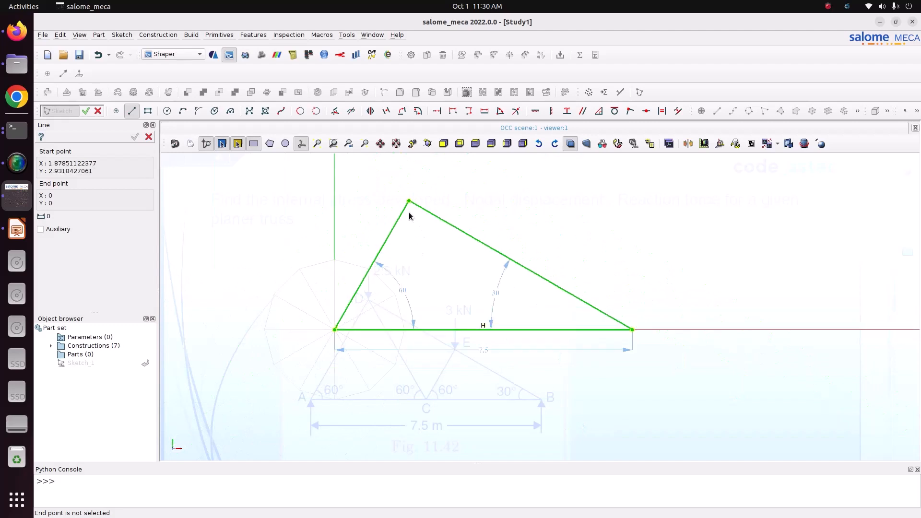
scroll(409, 216, up, 2)
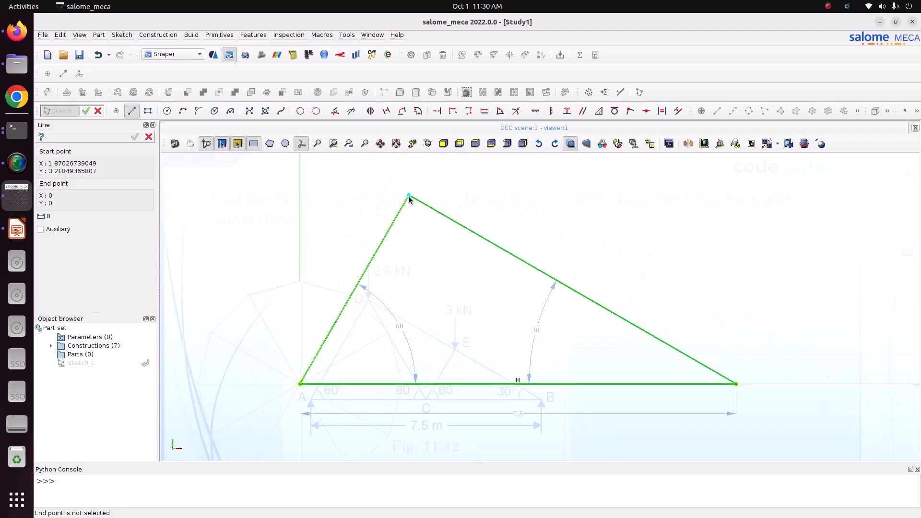
click(408, 197)
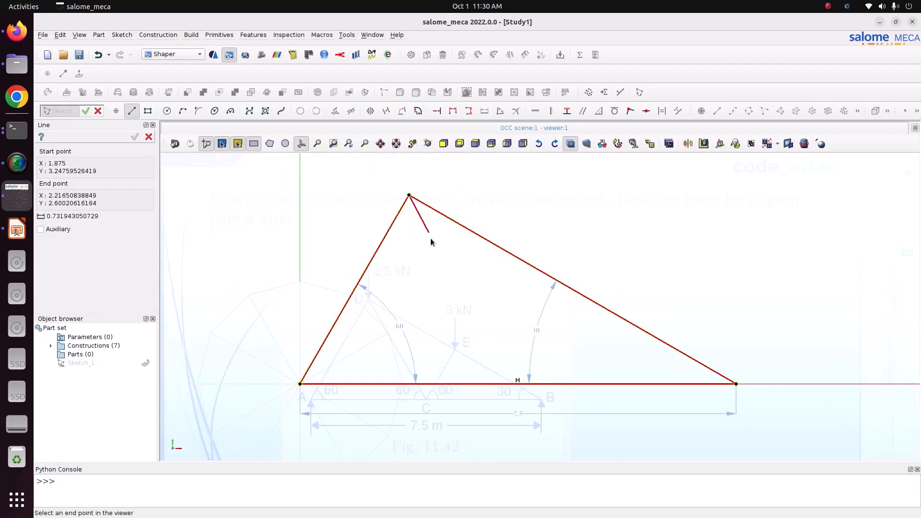
click(495, 384)
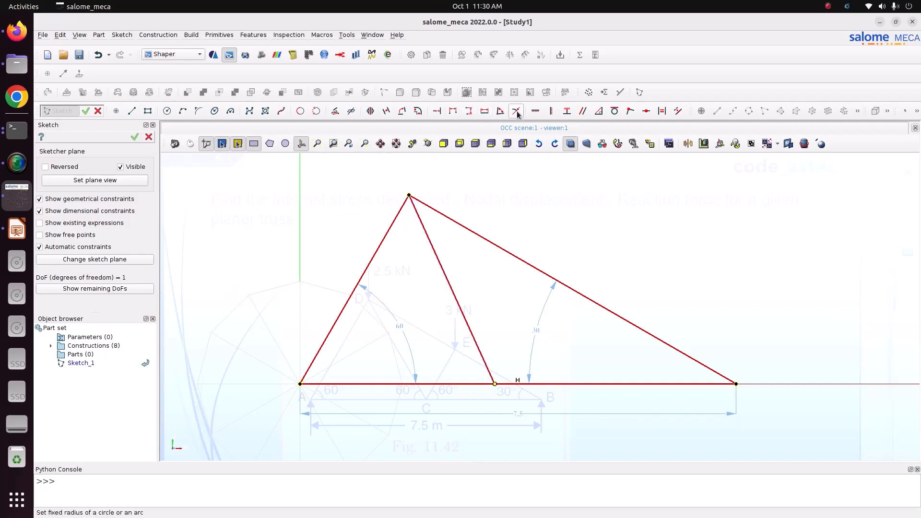
- Constrain the angle between the new apex line and the base to 60°
click(500, 111)
click(461, 310)
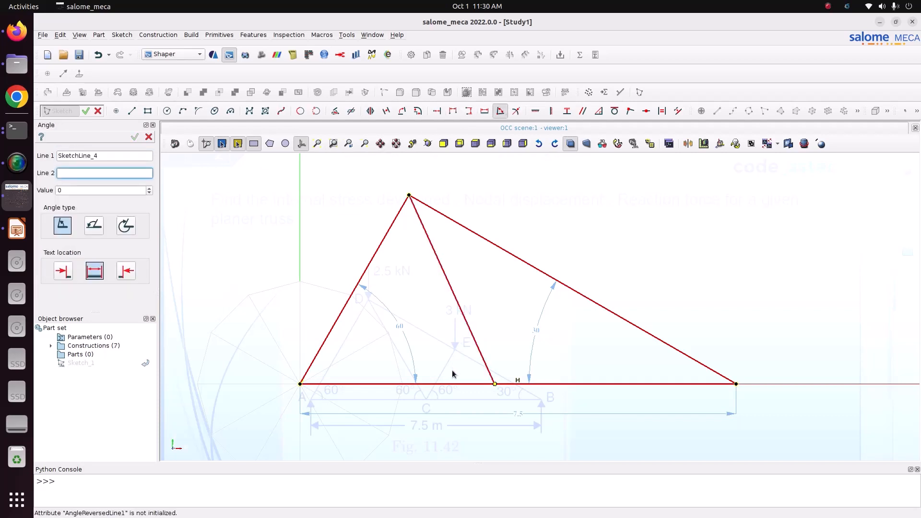
click(453, 384)
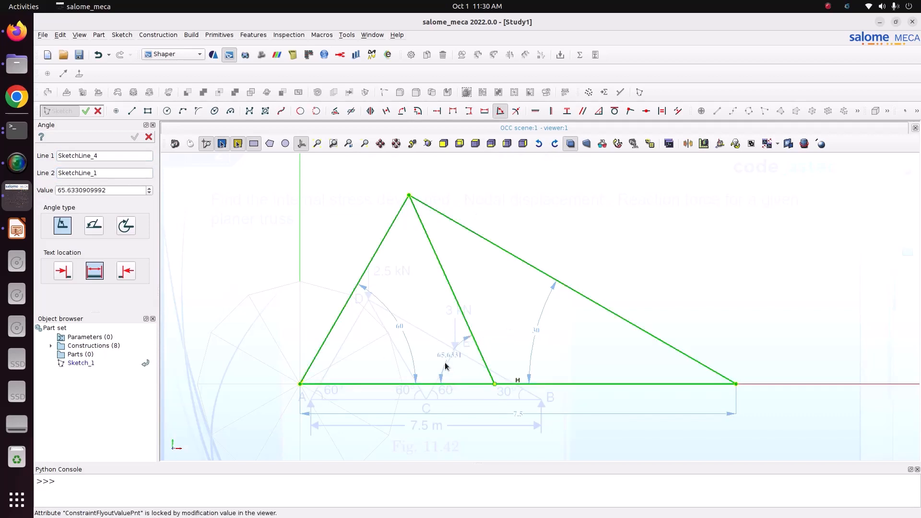
click(444, 365)
text(60)
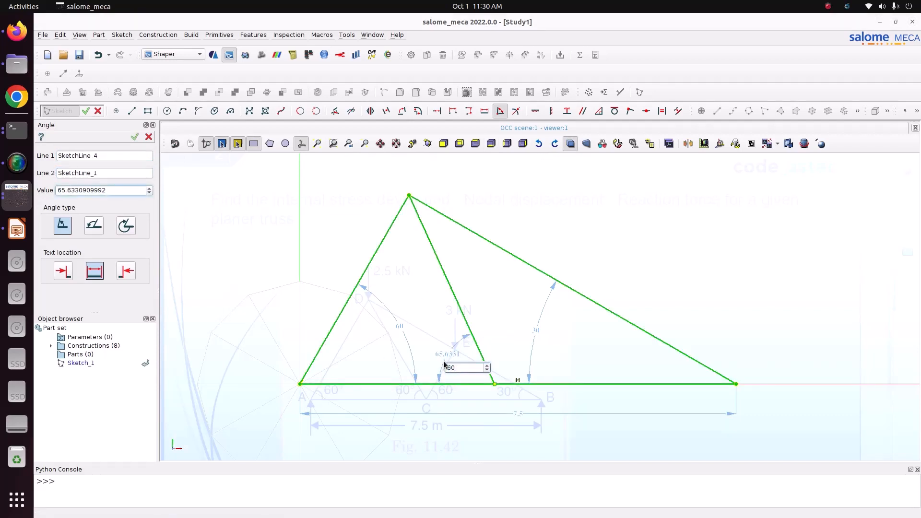
key(Return)
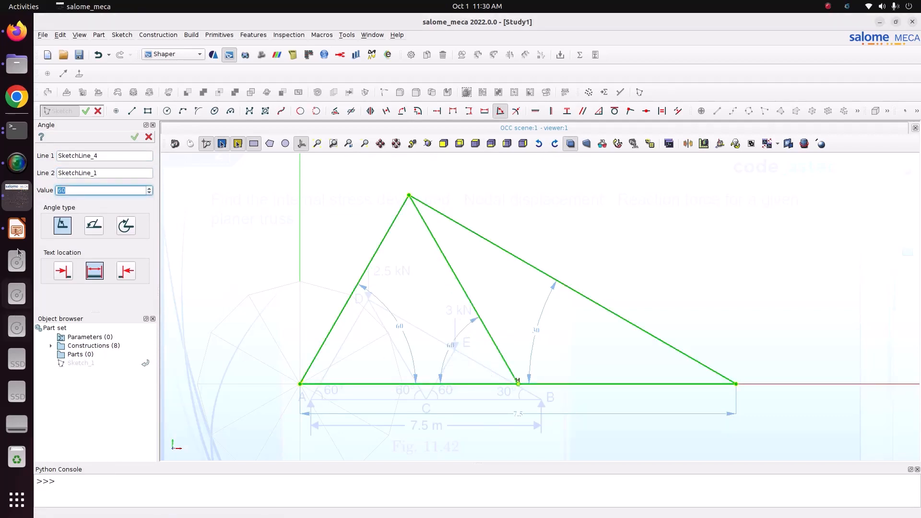
- Draw a line from that base point up to a point on the right sloping chord
click(17, 229)
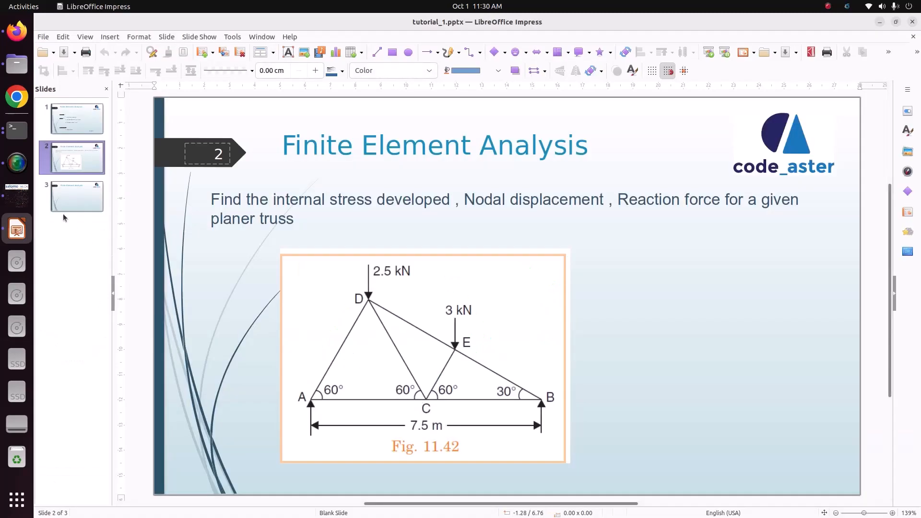
click(23, 194)
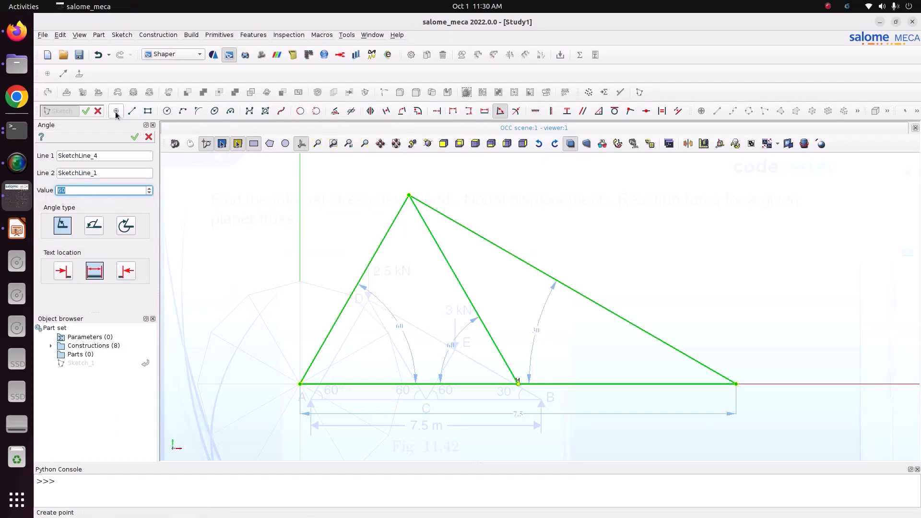
click(132, 111)
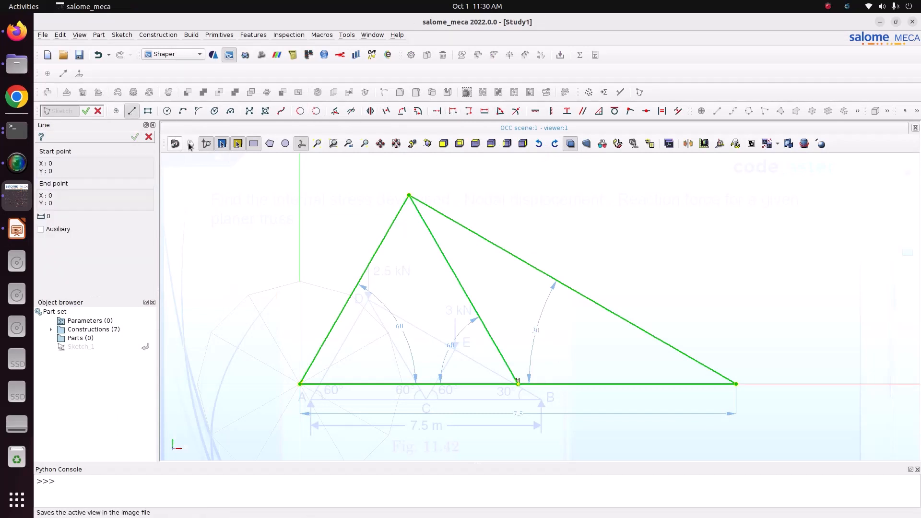
click(518, 385)
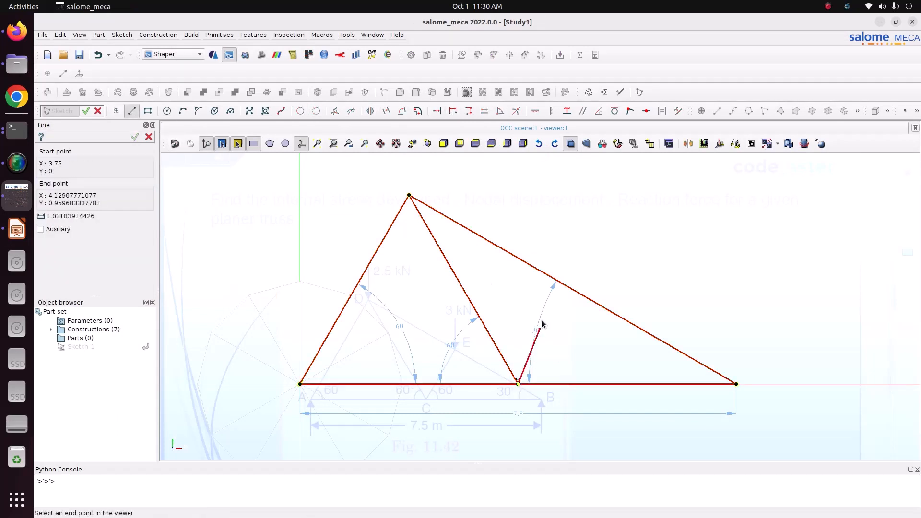
click(560, 283)
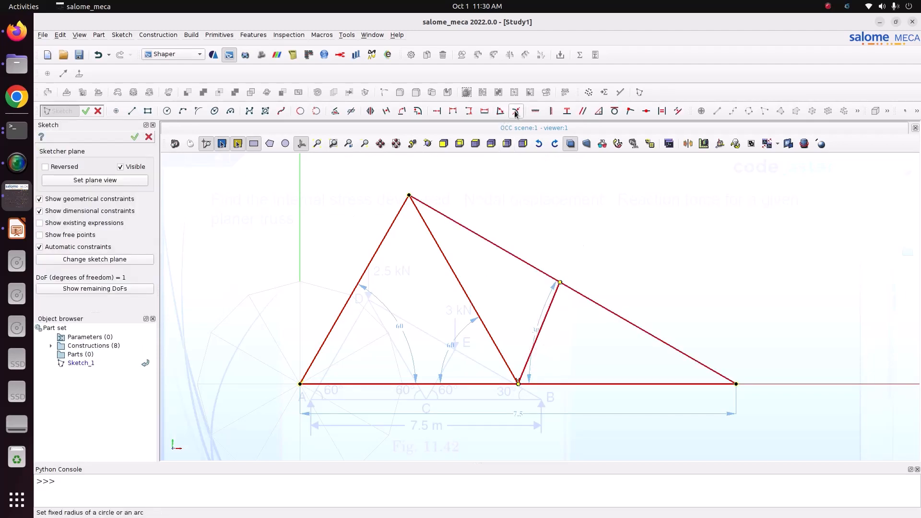
- Constrain the angle between this new line and the base to 30°
click(500, 110)
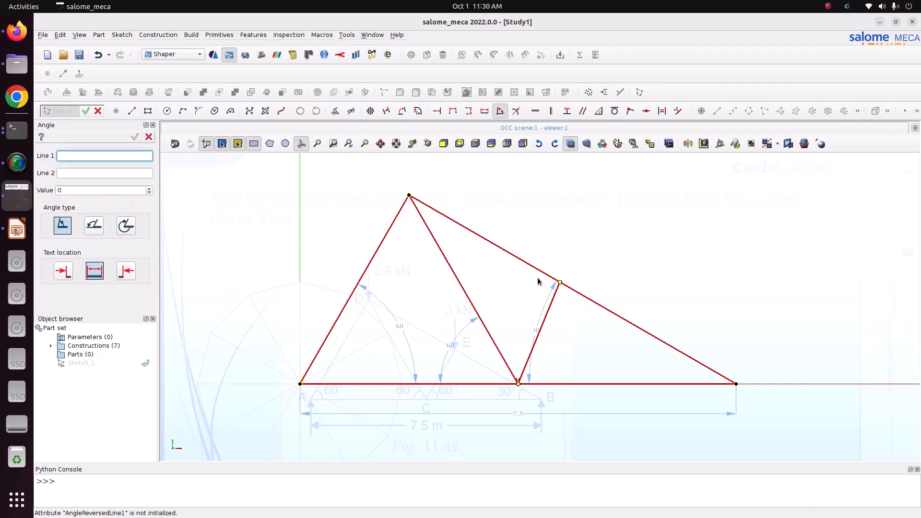
click(546, 315)
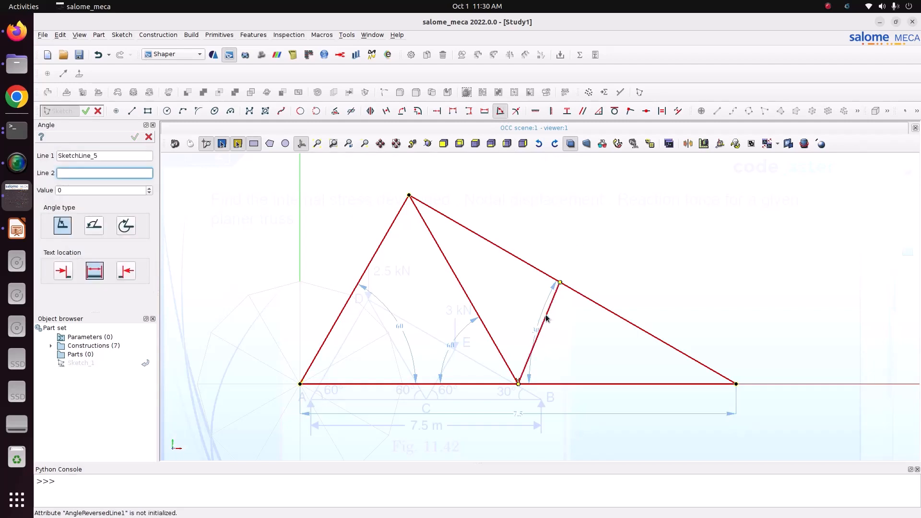
click(560, 382)
click(603, 368)
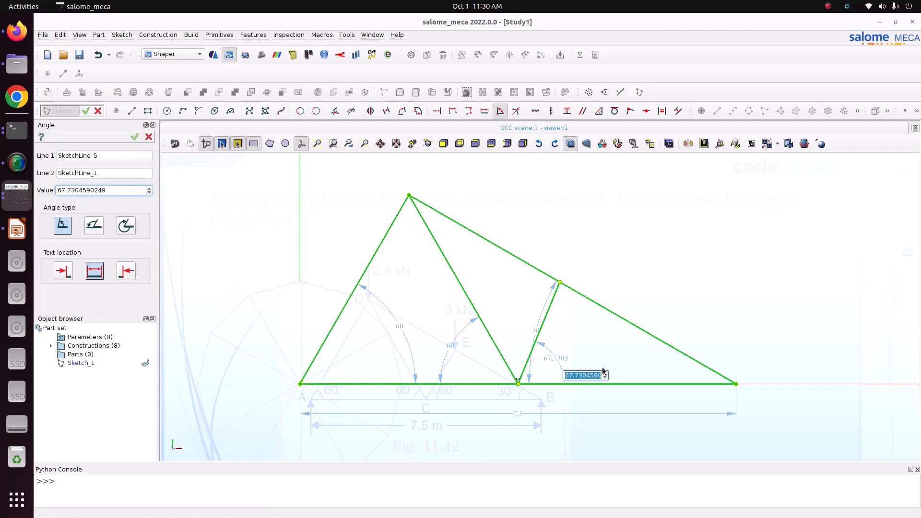
text(30)
key(Return)
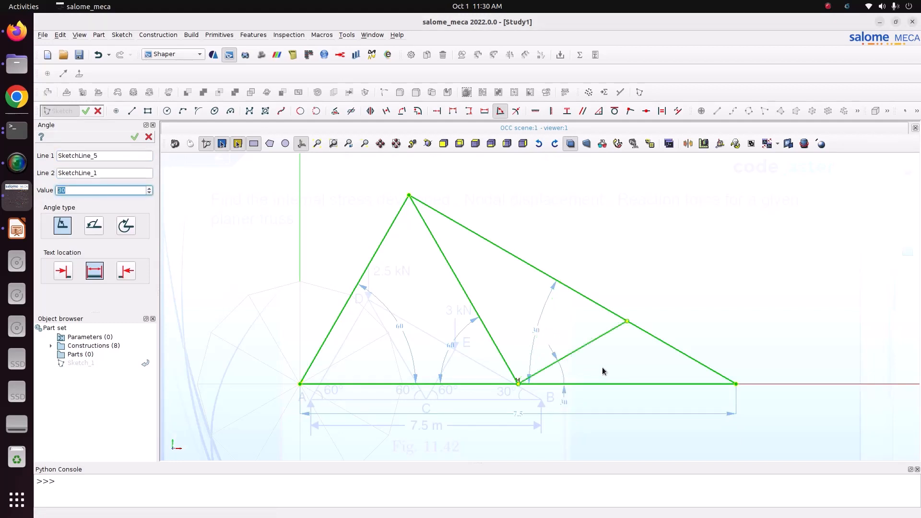
- Switch to the slide presentation to compare the sketch with the truss figure
click(16, 229)
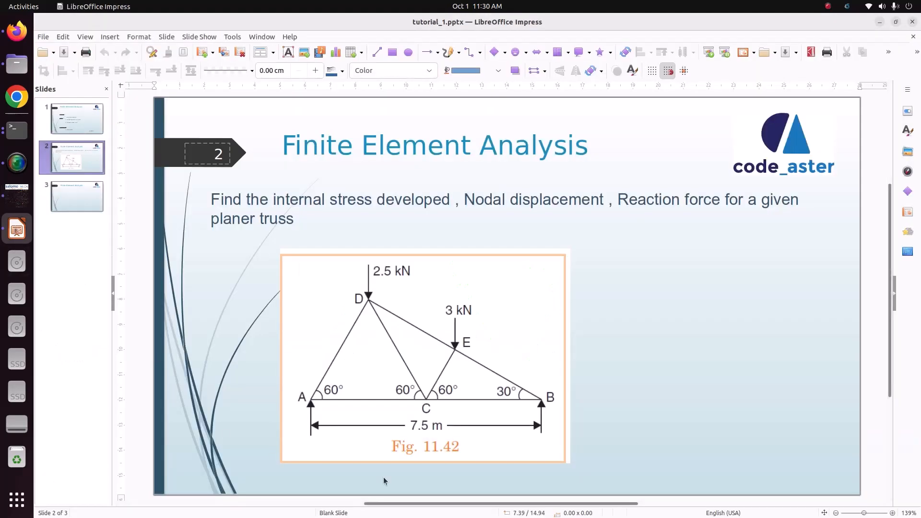
- Switch back to Salome-Meca and confirm the 30° angle between the new line and the base
click(20, 197)
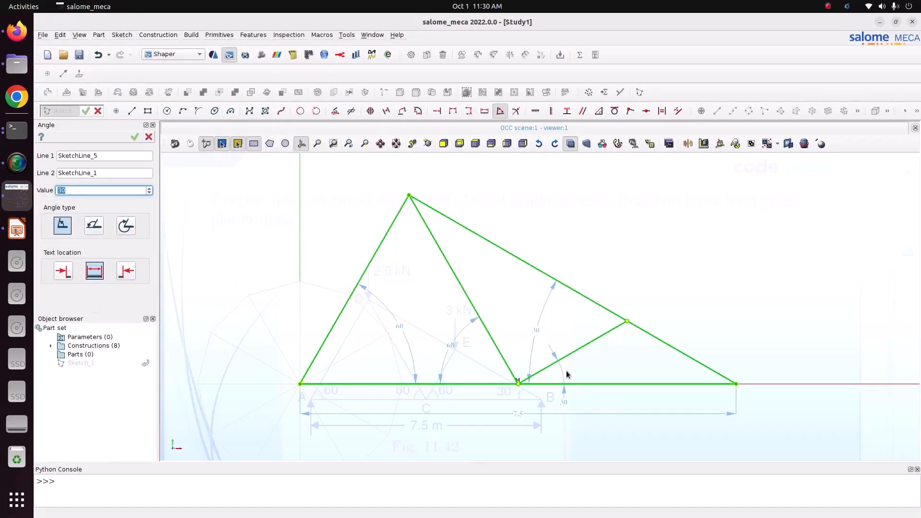
key(Return)
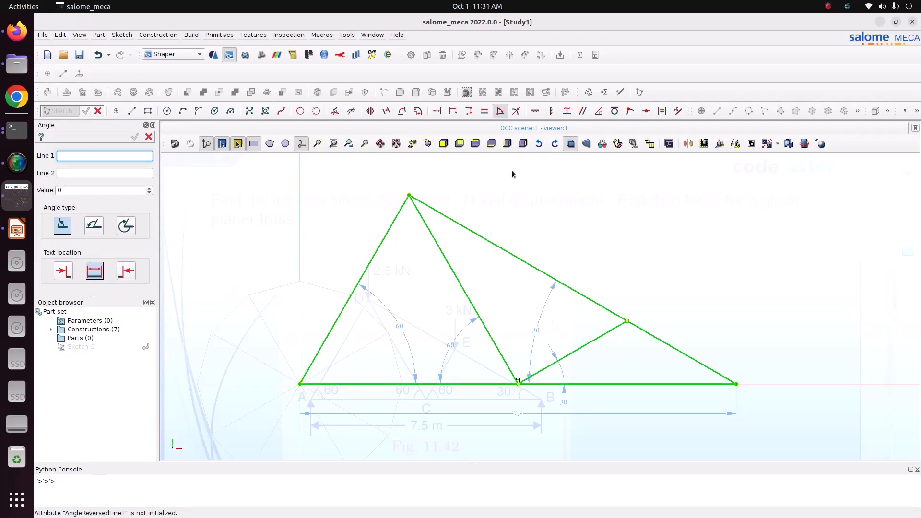
click(499, 115)
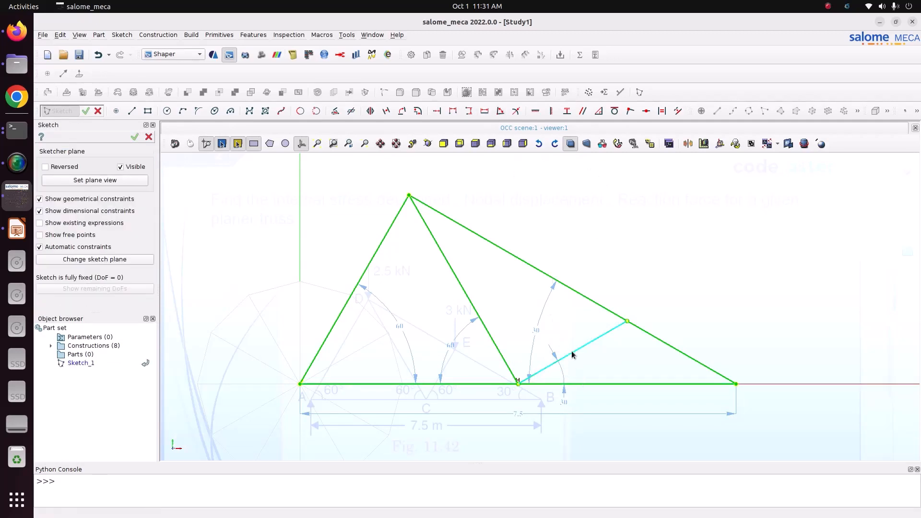
double_click(571, 353)
double_click(580, 383)
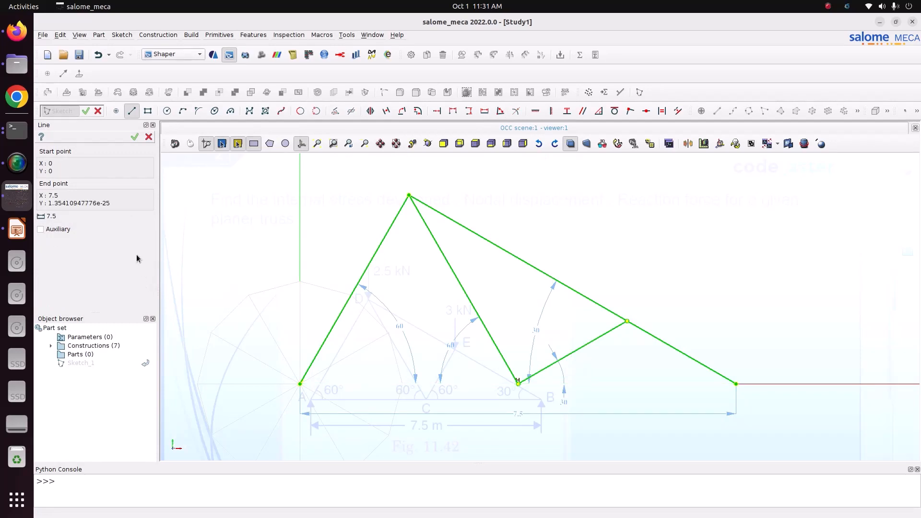
key(Escape)
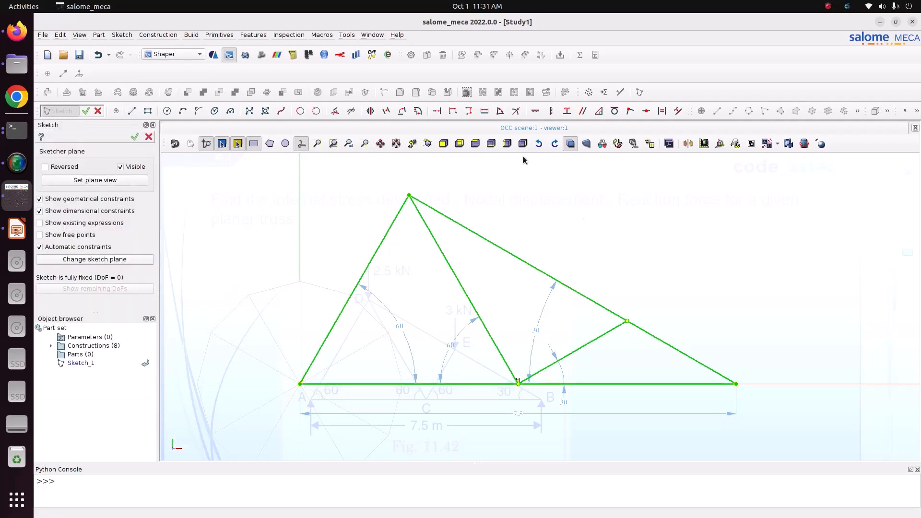
- Constrain the angle between the new line and the base to 60°, replacing the conflicting 30° angle
click(500, 111)
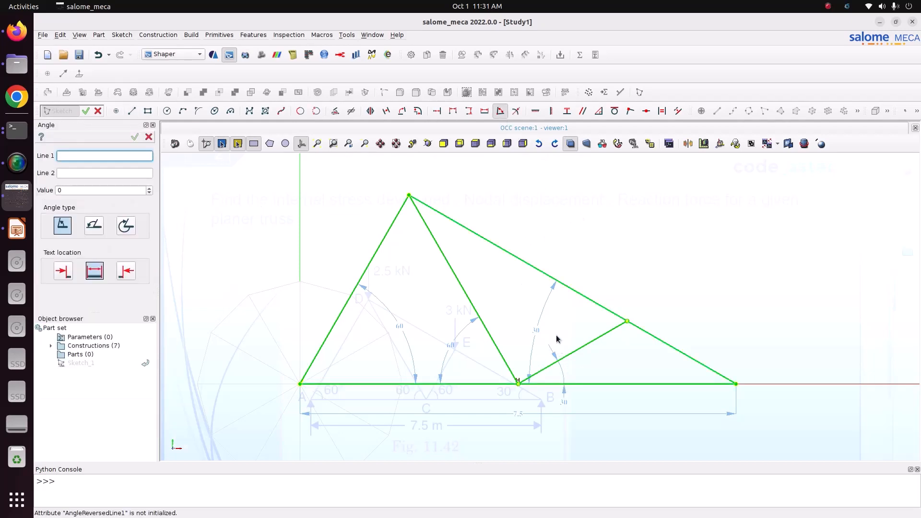
click(572, 356)
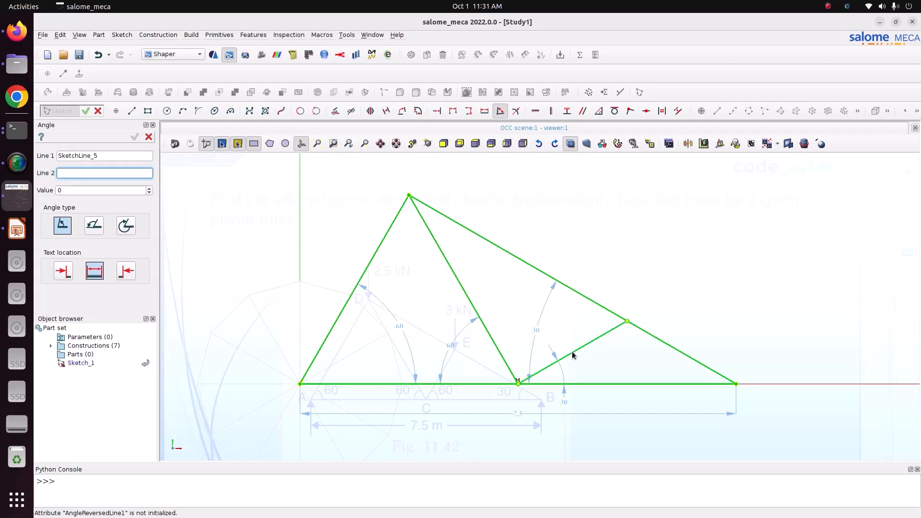
click(591, 384)
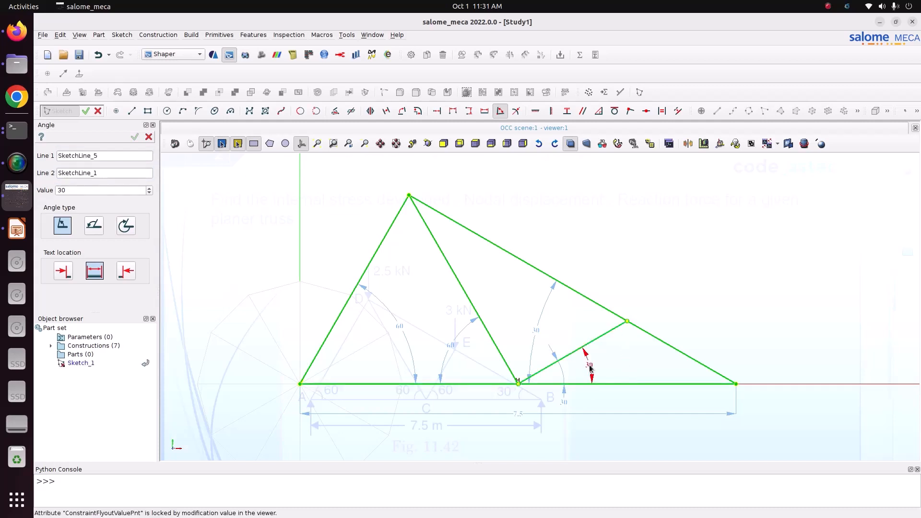
click(591, 368)
text(6)
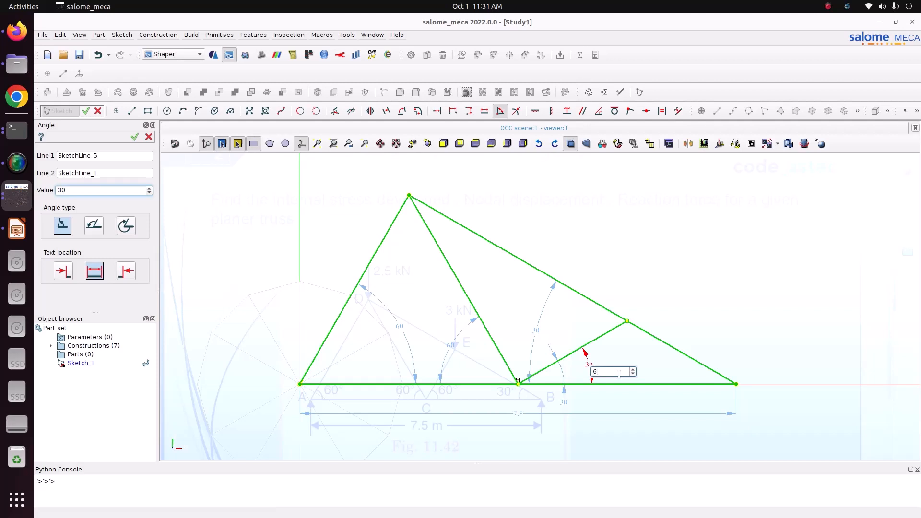
text(0)
key(Return)
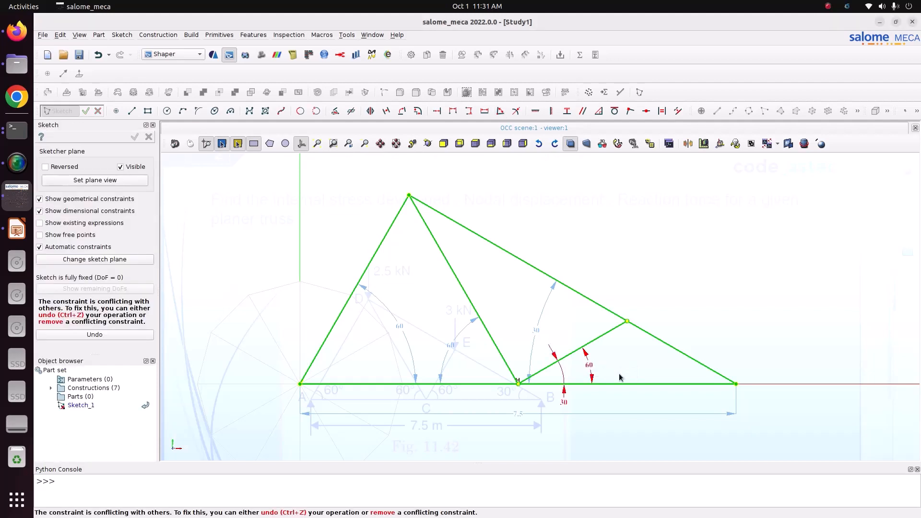
double_click(564, 403)
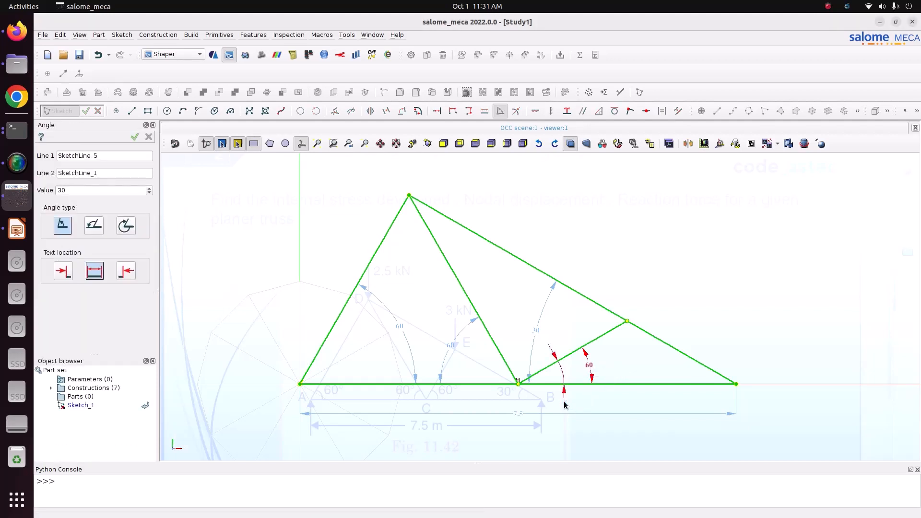
key(Return)
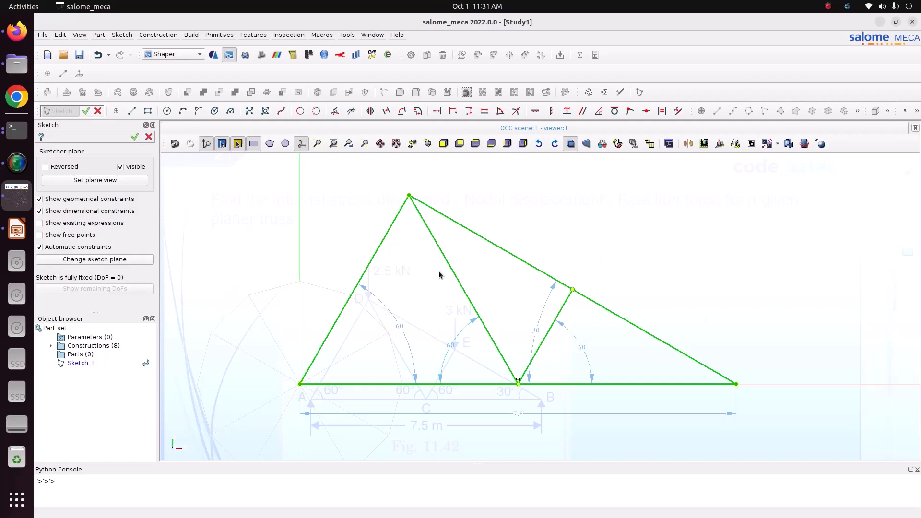
- Finish the sketch, select Sketch_1 and start a BREP, STEP, IGES export
click(135, 137)
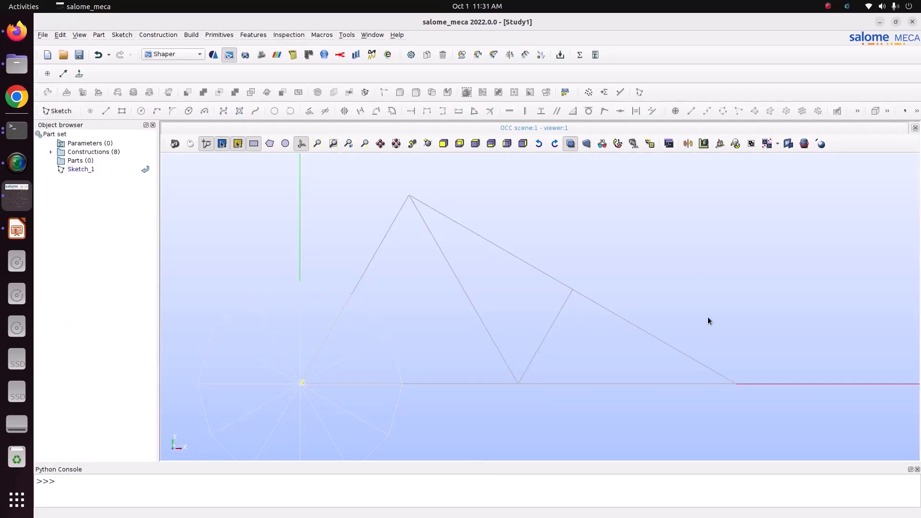
click(84, 170)
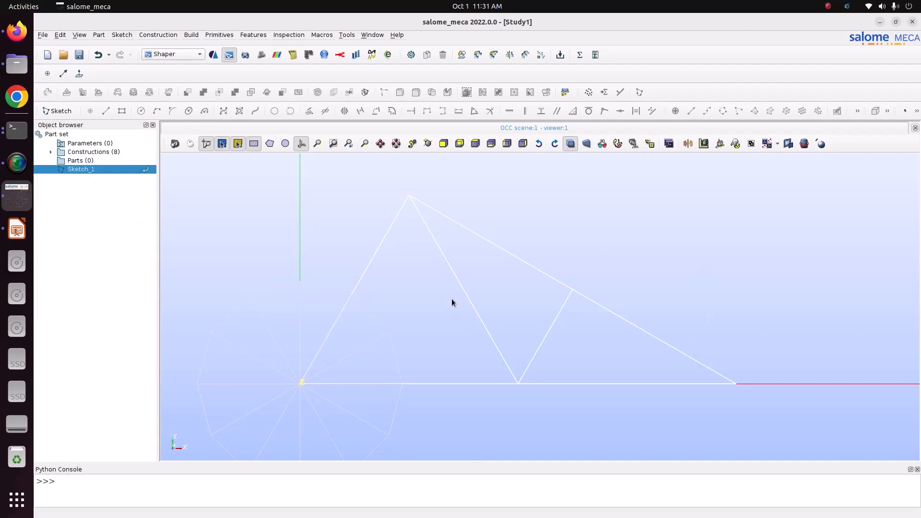
click(42, 35)
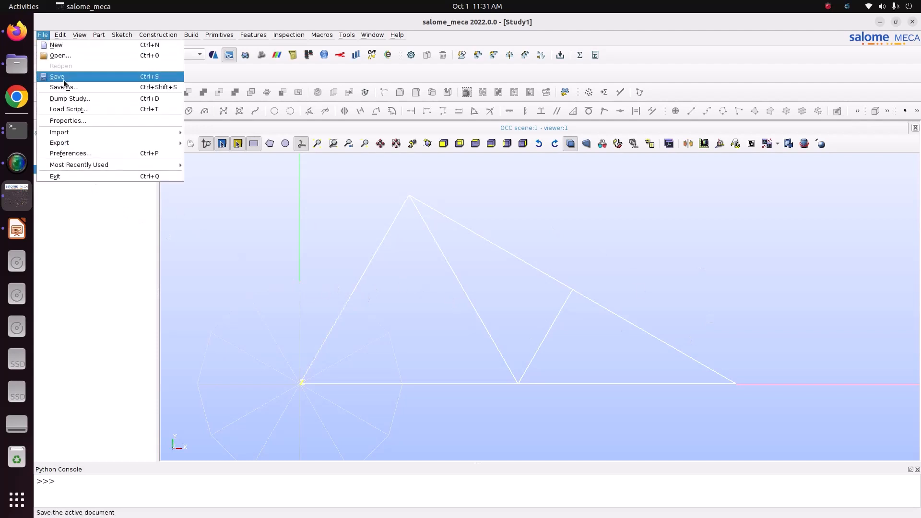
mouse_move(72, 142)
click(237, 164)
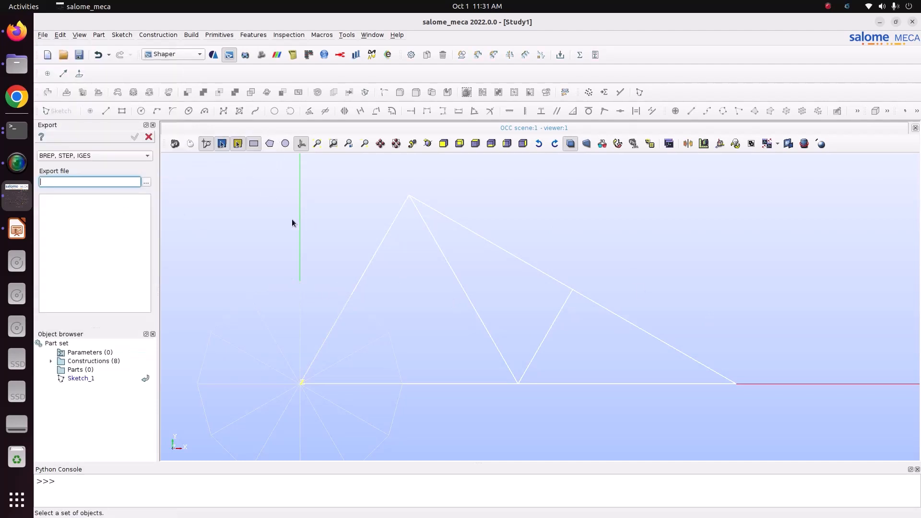
- Export all sketch entities as truss.brep into the Pictures/CODE_ASTER/truss/3_truss folder
click(147, 182)
click(490, 188)
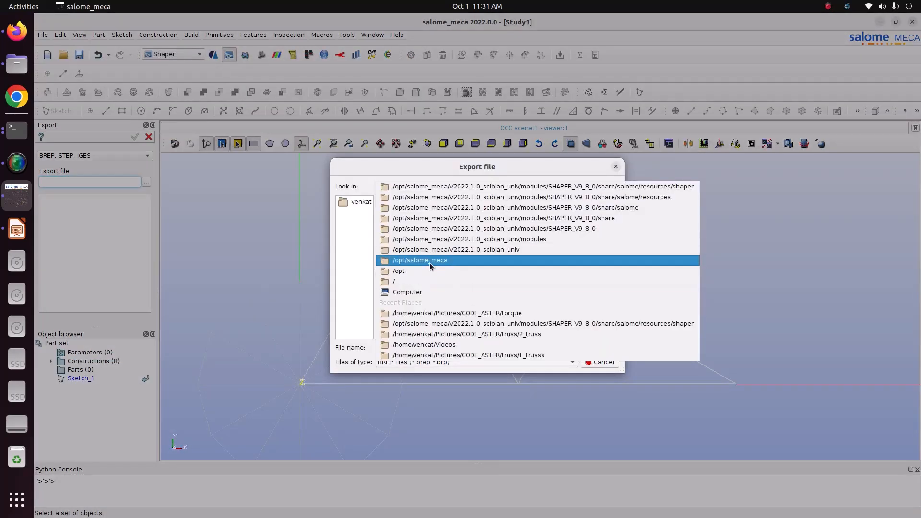
click(427, 287)
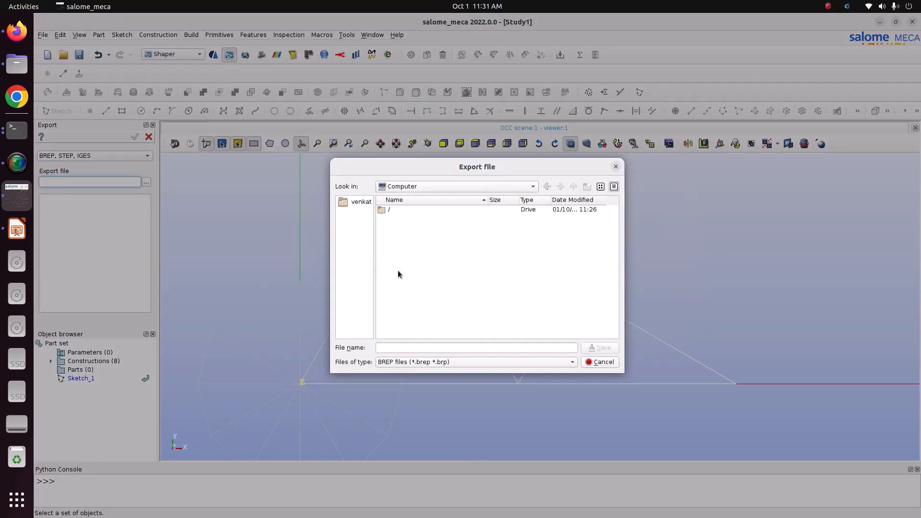
click(363, 206)
click(416, 287)
double_click(416, 287)
double_click(411, 227)
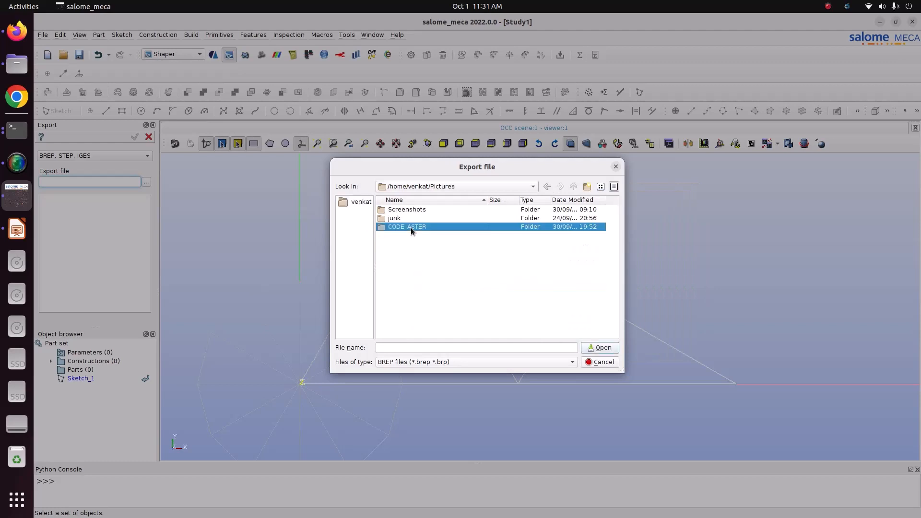
click(405, 211)
double_click(405, 211)
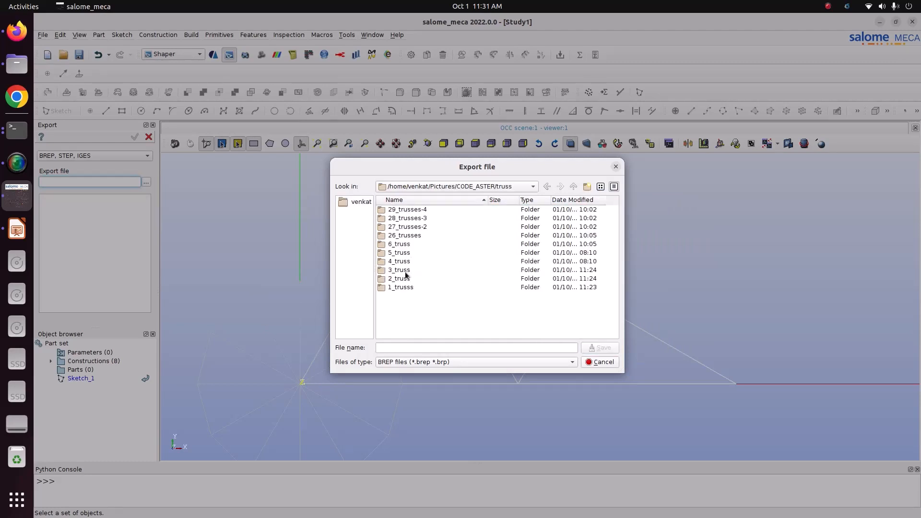
double_click(408, 272)
click(421, 344)
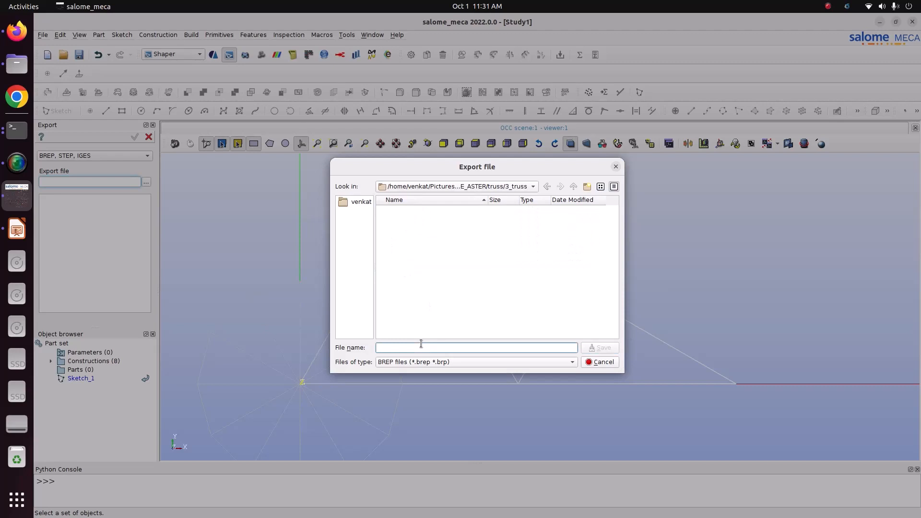
text(truss)
click(599, 348)
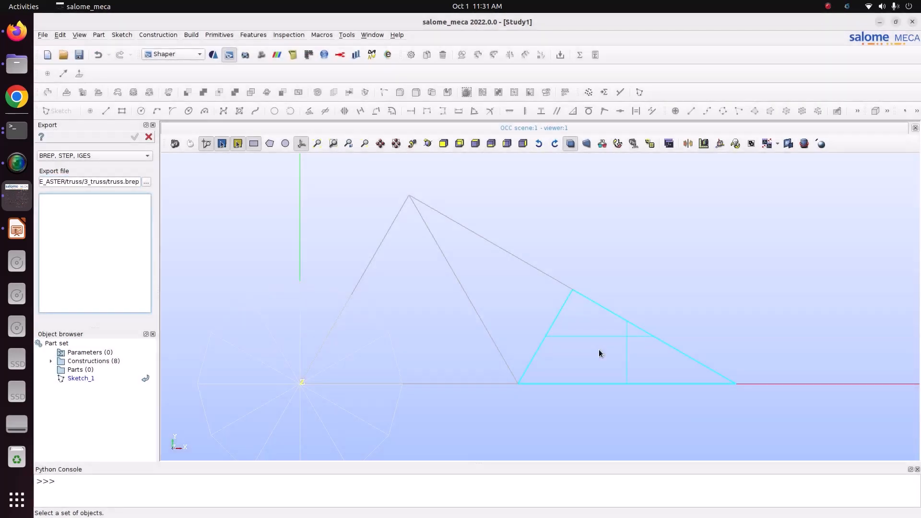
drag(196, 169, 843, 425)
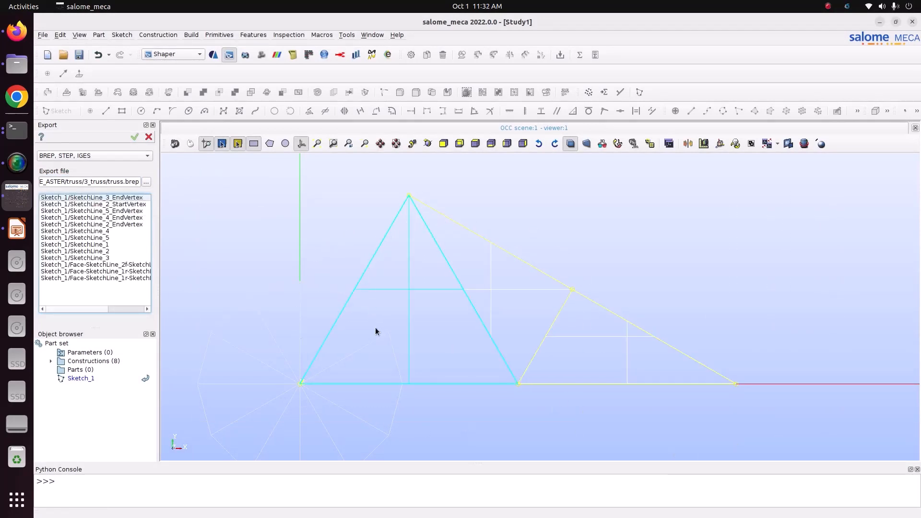
click(132, 138)
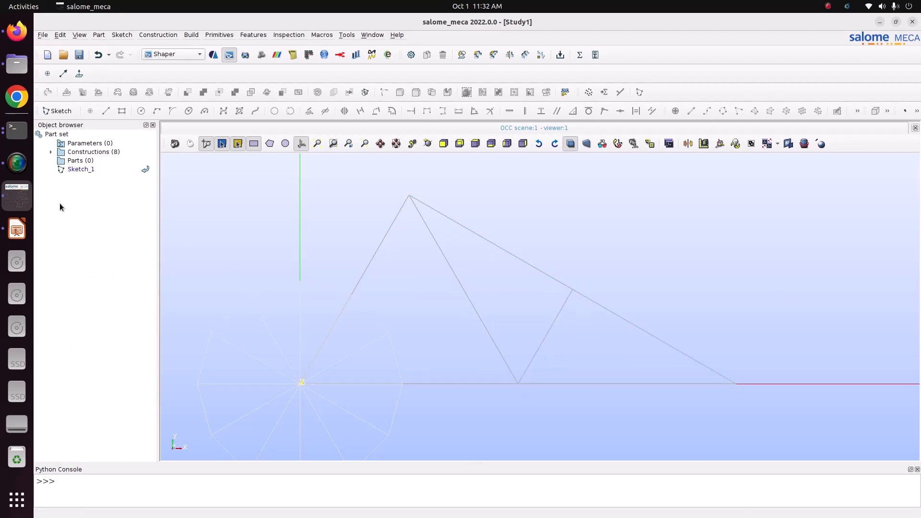
- Save the study as Study1 in the Pictures/CODE_ASTER/truss/3_truss folder
click(79, 55)
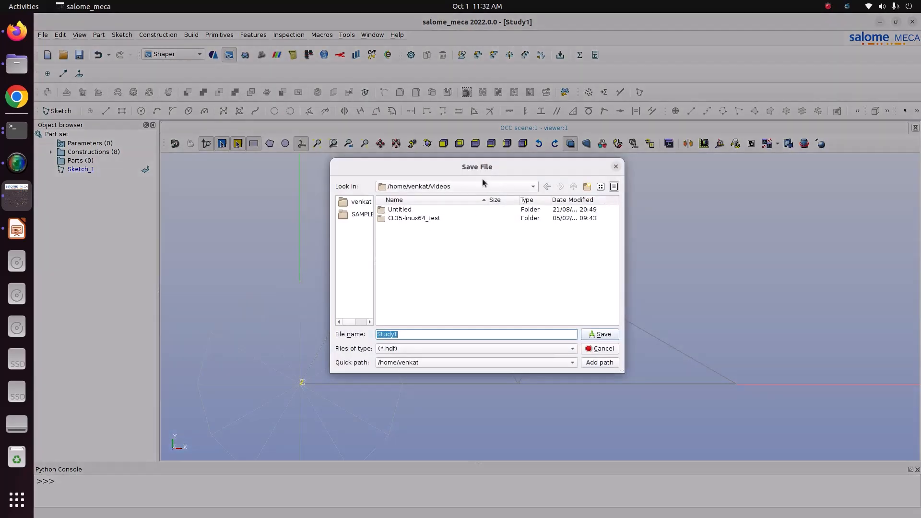
click(483, 187)
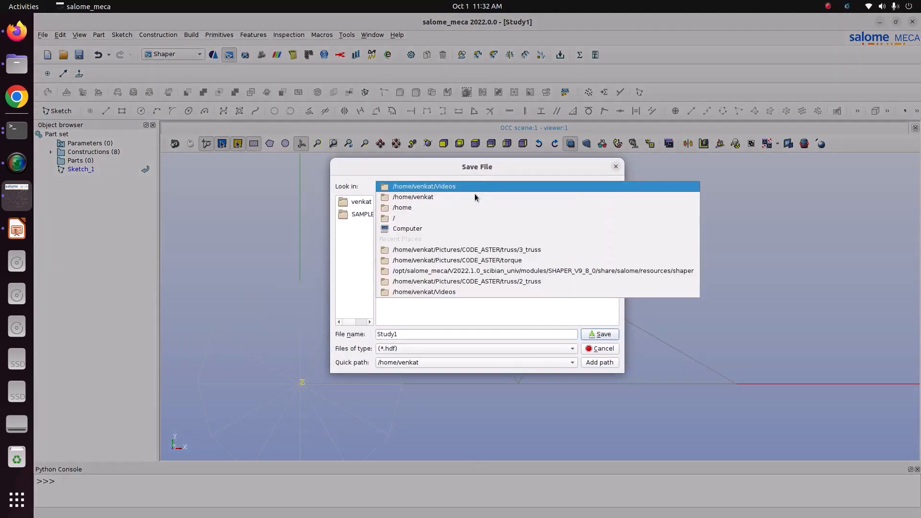
click(464, 201)
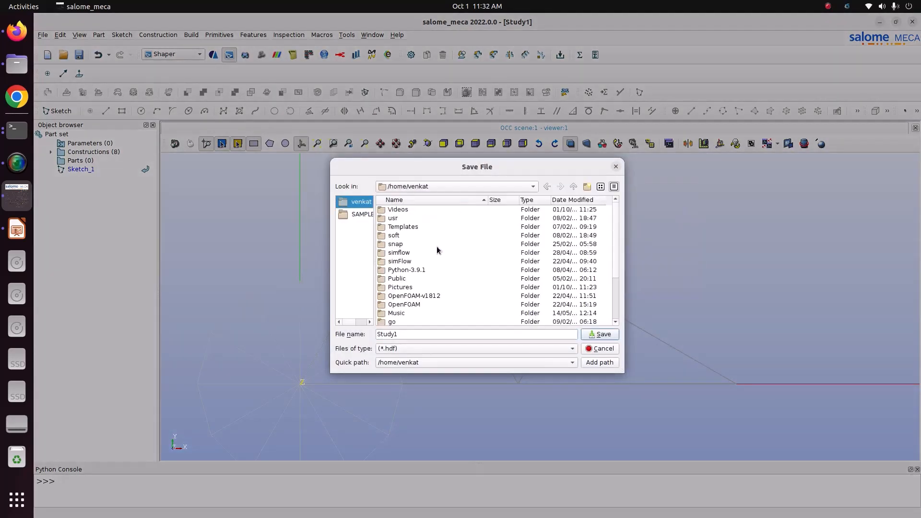
double_click(402, 289)
double_click(409, 227)
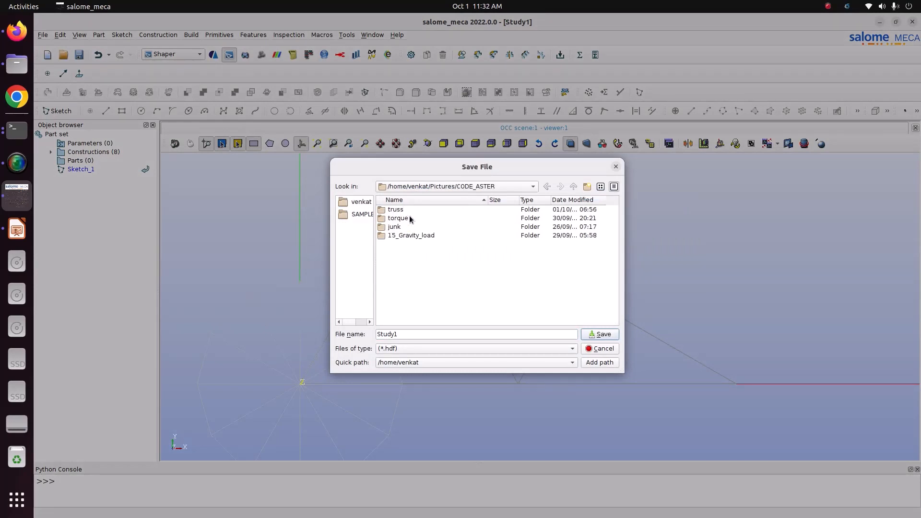
double_click(409, 214)
double_click(403, 270)
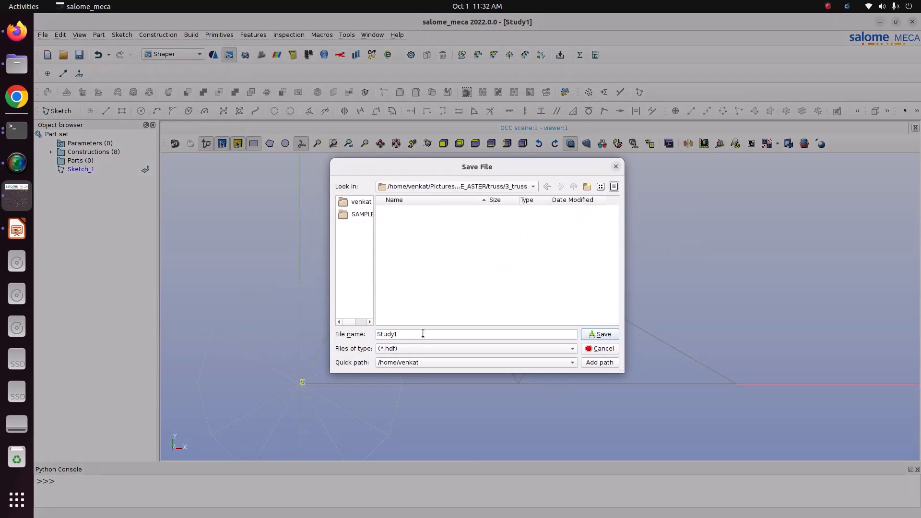
click(603, 335)
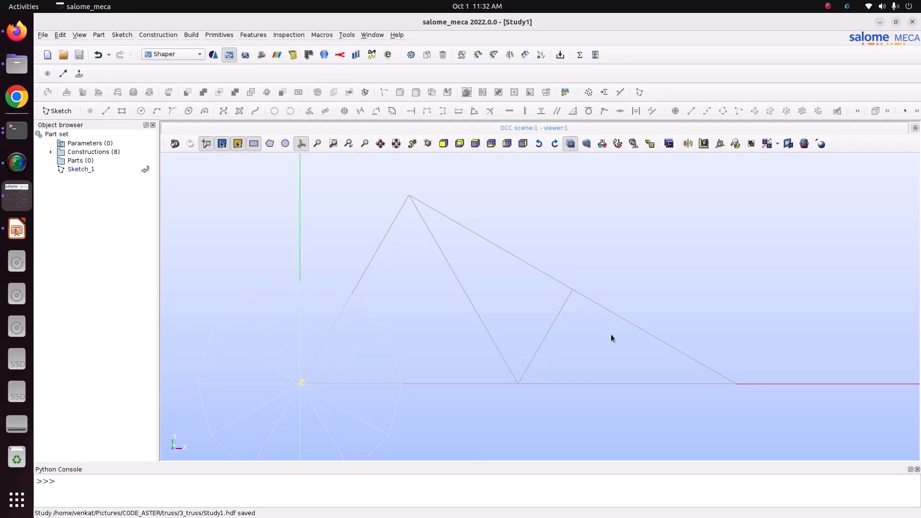
- Switch to the Geometry module and expand its Geometry object tree
click(186, 55)
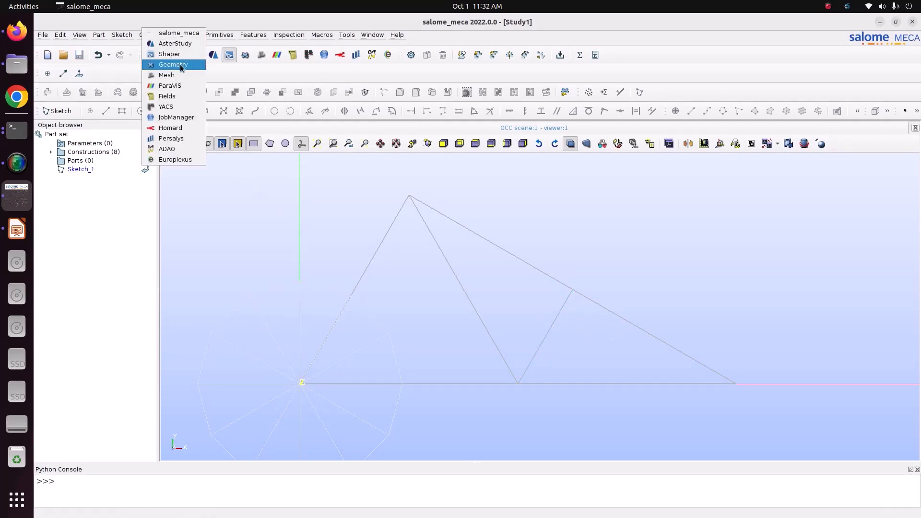
click(180, 64)
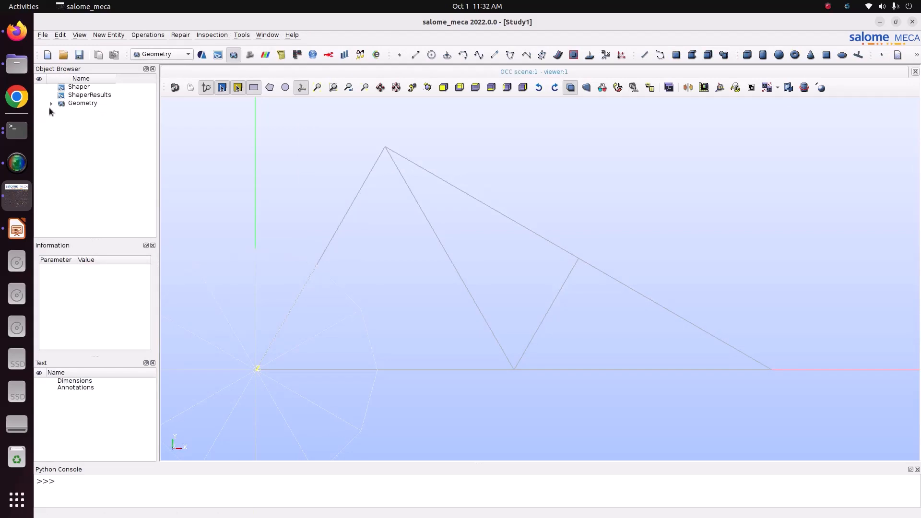
click(51, 104)
- Import truss.brep from the 3_truss folder as a BREP into Geometry
click(43, 36)
mouse_move(80, 133)
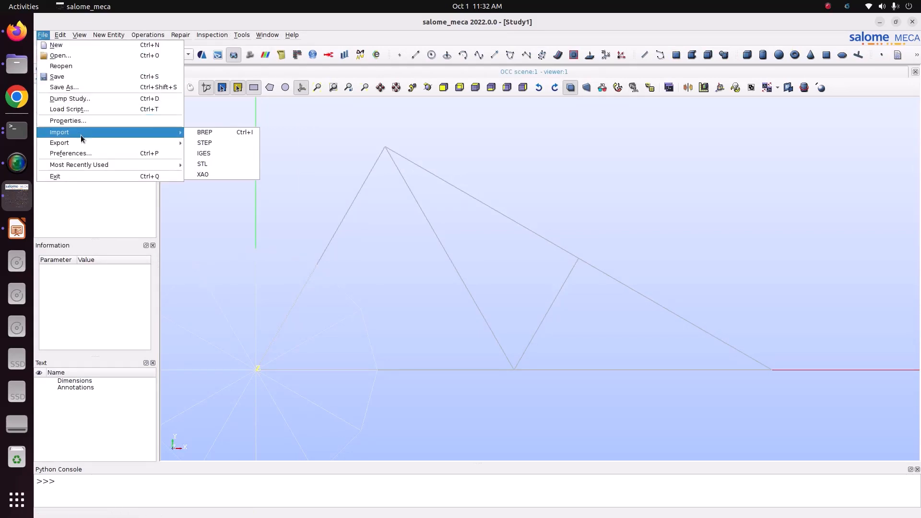
click(202, 132)
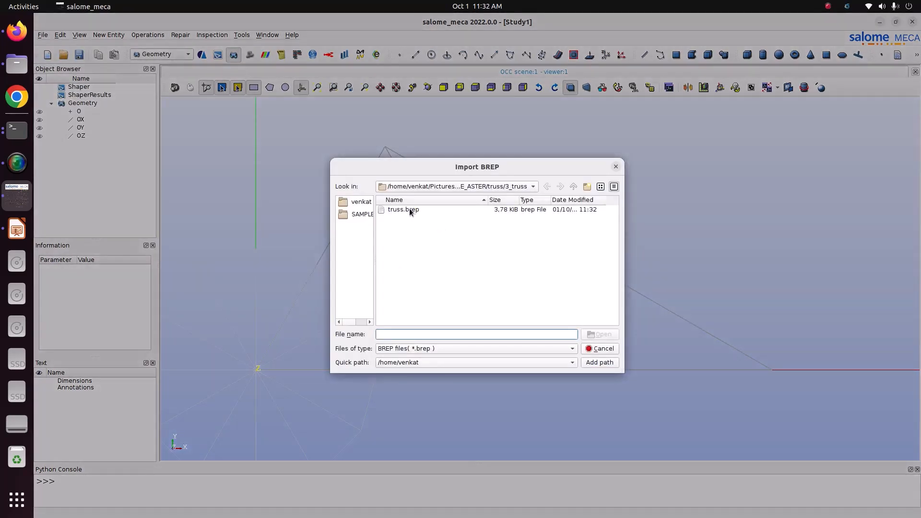
click(412, 210)
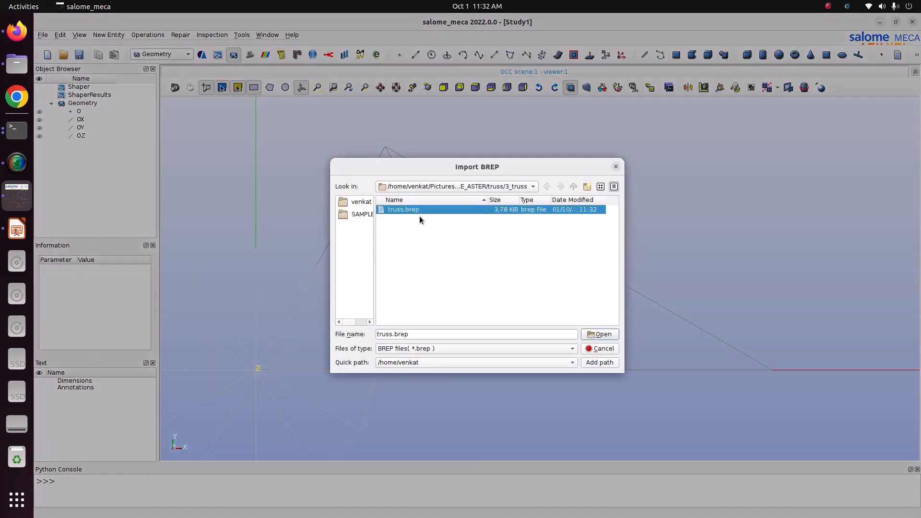
click(601, 334)
click(428, 87)
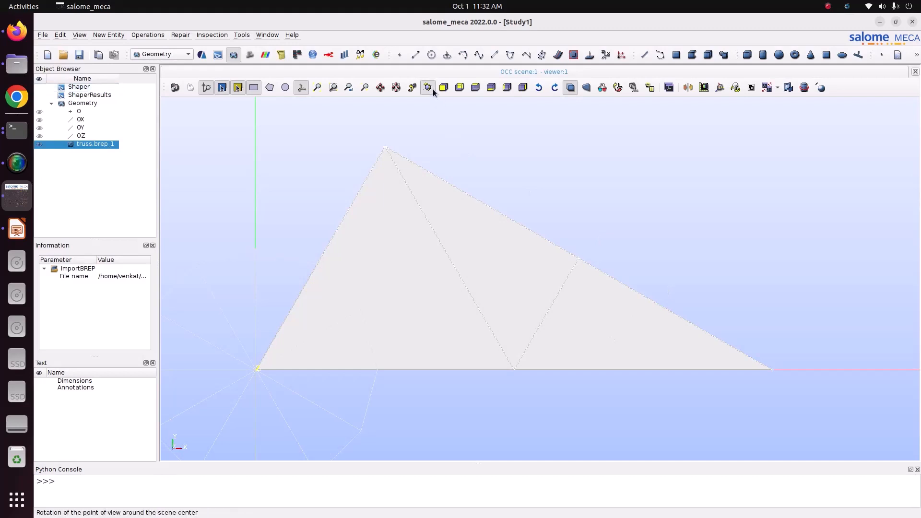
- Explode the imported truss.brep_1 compound into its Wire sub-shapes
drag(588, 202, 603, 251)
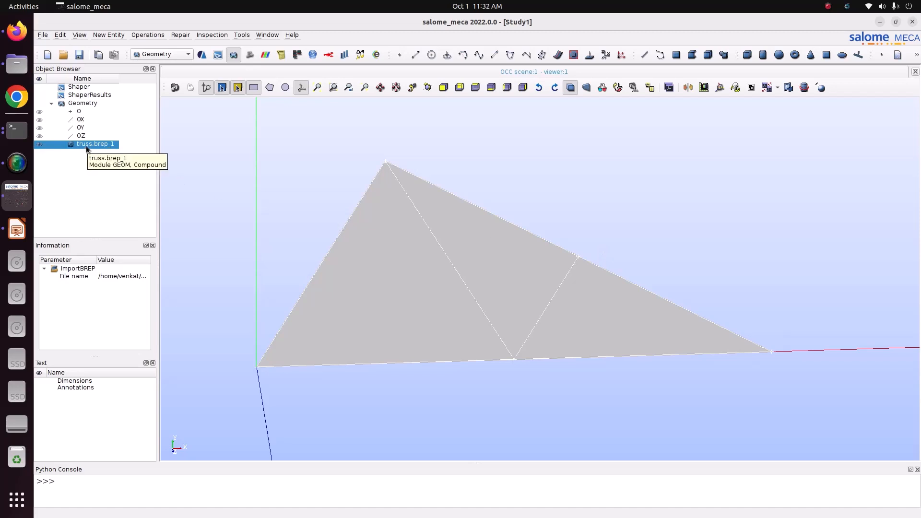
click(109, 34)
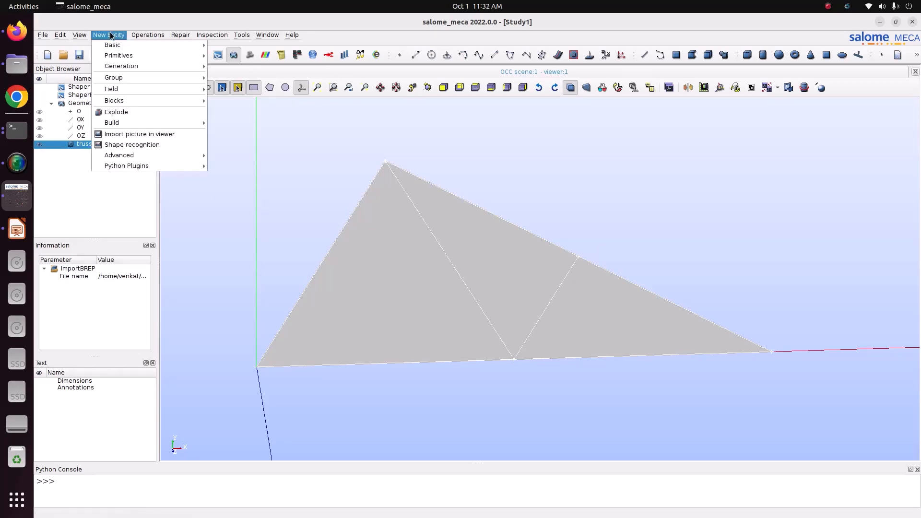
click(125, 111)
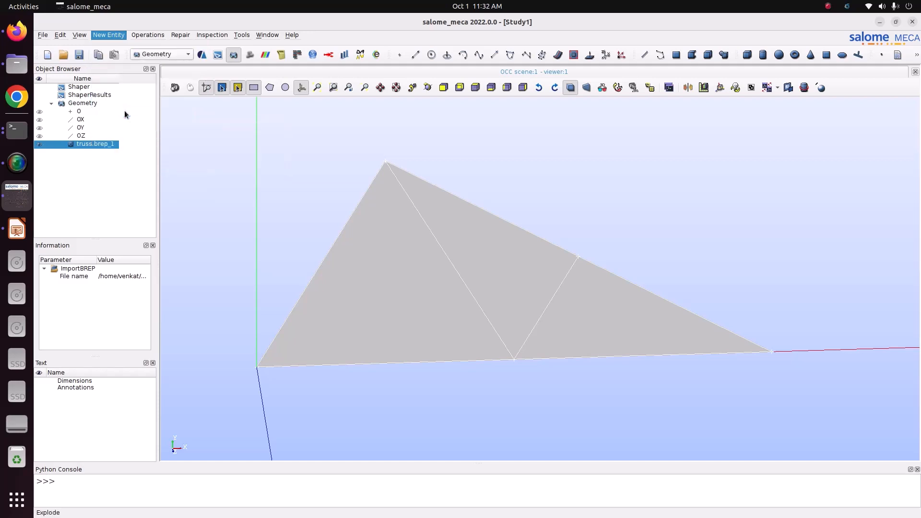
click(514, 225)
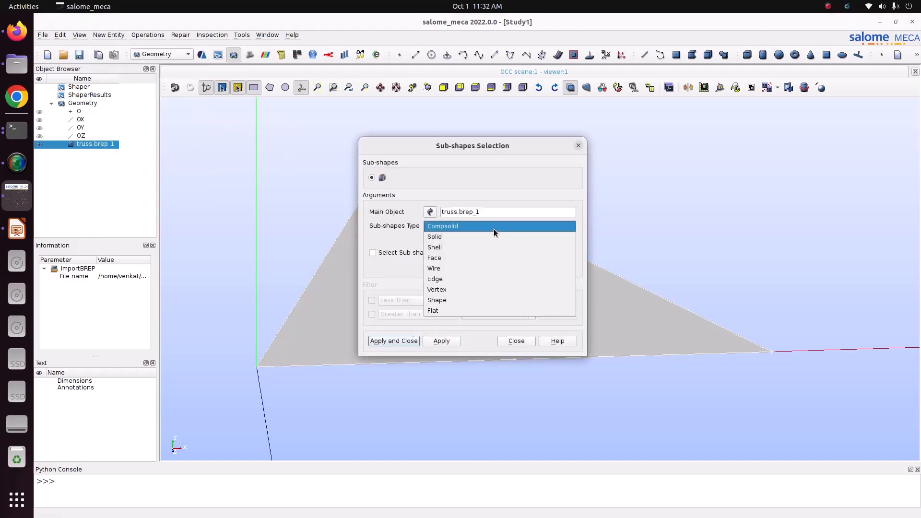
click(462, 279)
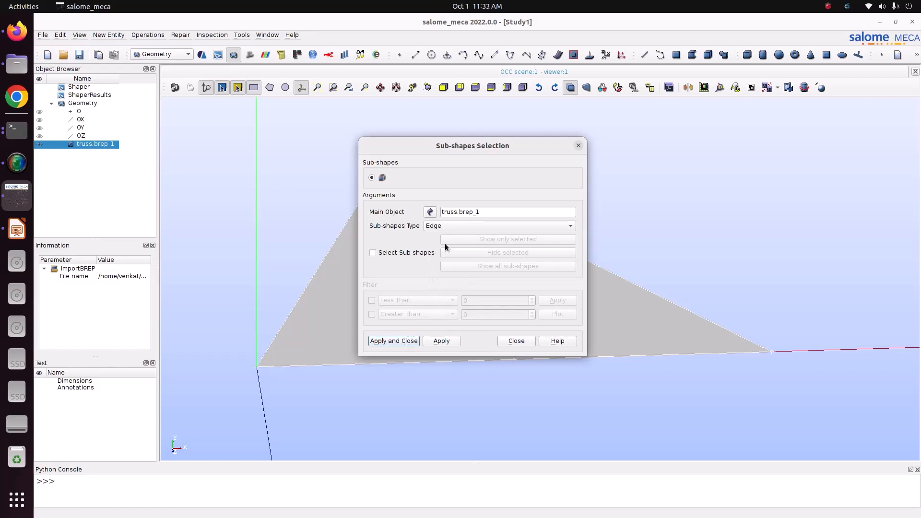
click(445, 225)
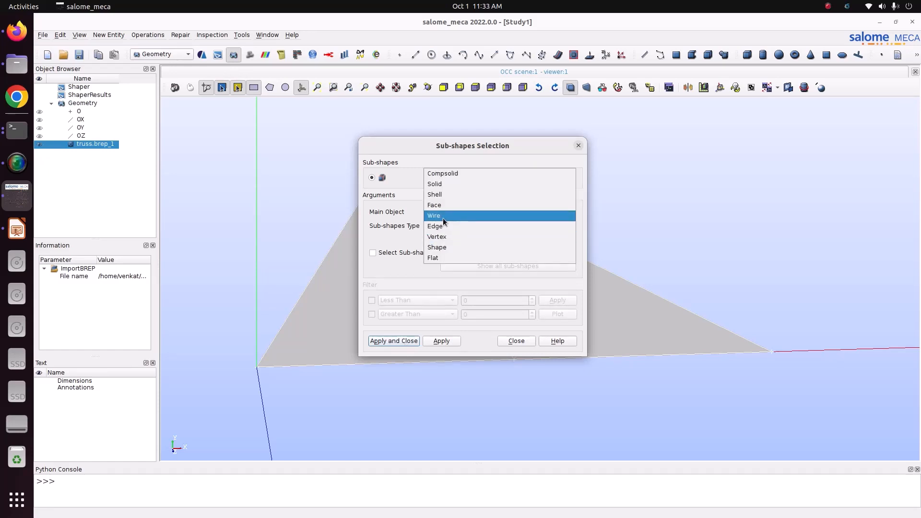
click(442, 217)
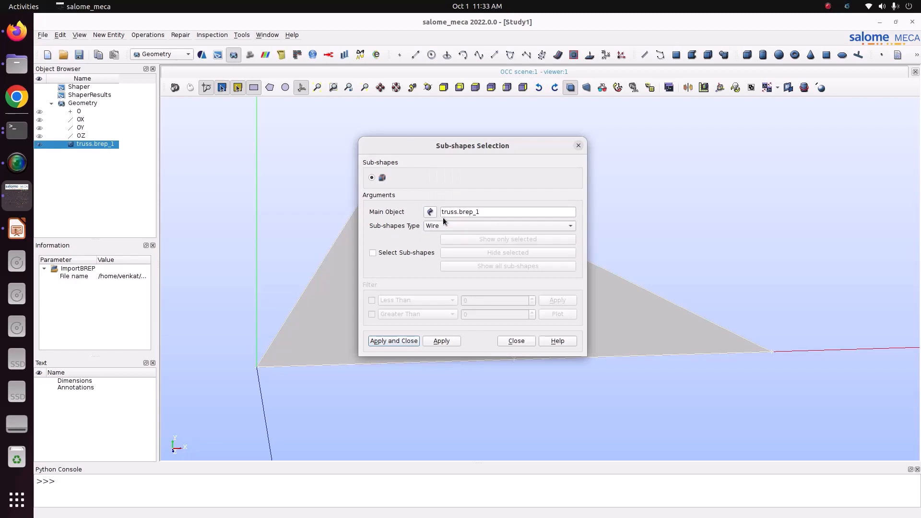
click(388, 341)
- Inspect each exploded wire of truss.brep_1 individually in the viewer
click(184, 191)
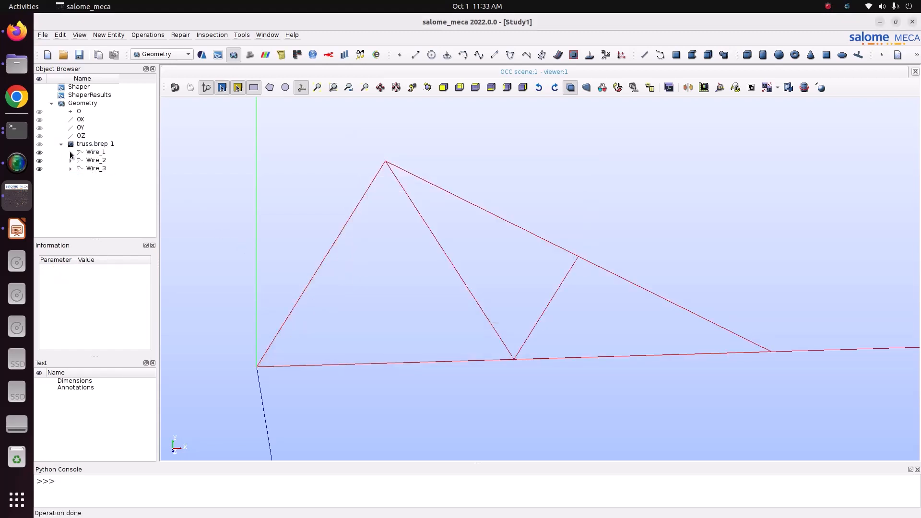
click(91, 152)
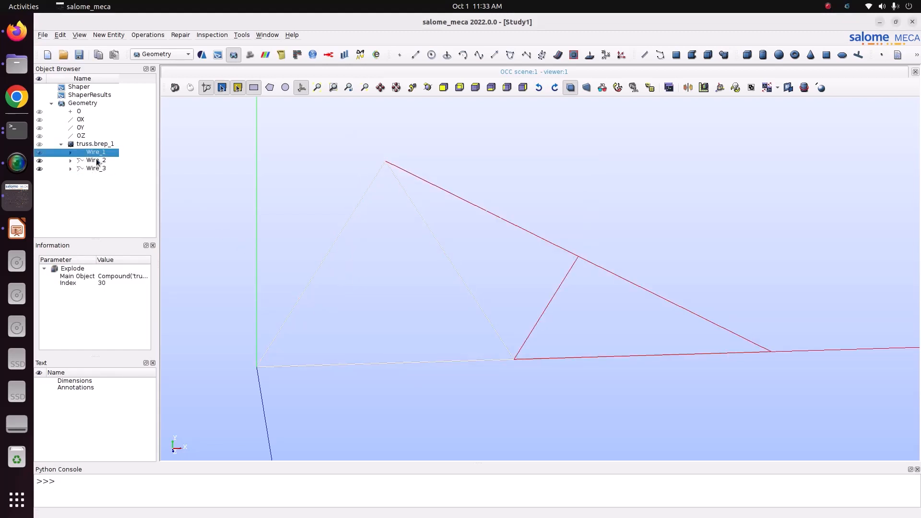
click(97, 161)
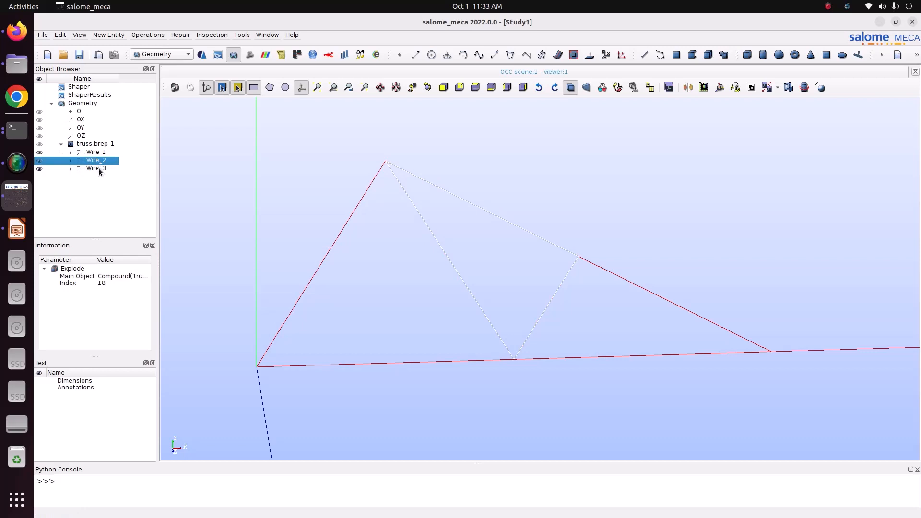
click(99, 168)
click(99, 183)
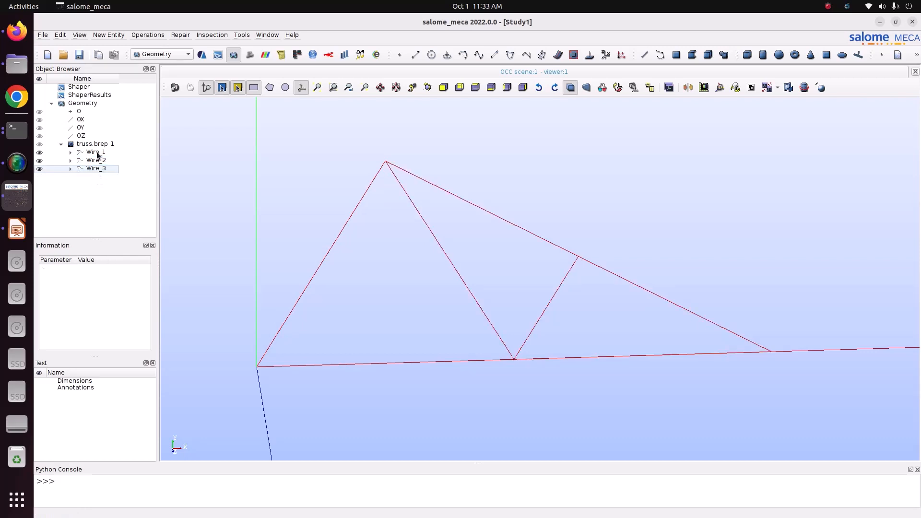
click(97, 153)
click(97, 160)
click(100, 170)
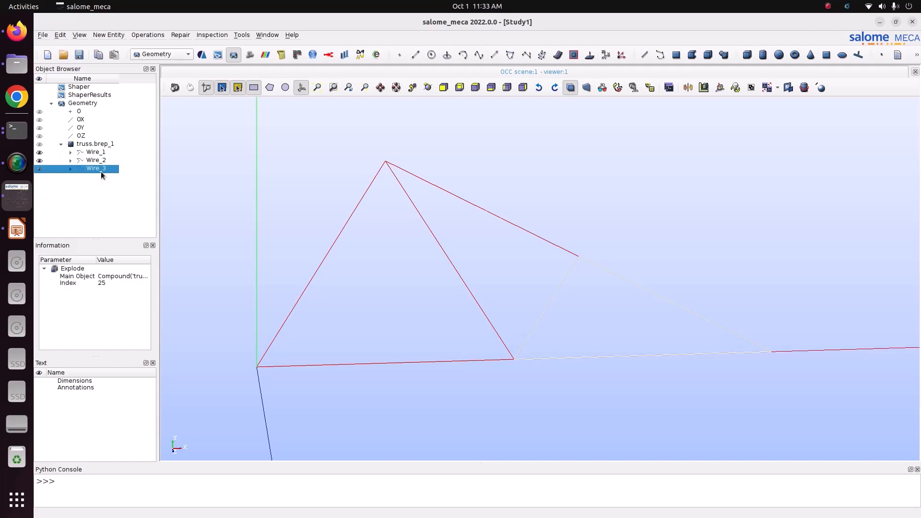
click(99, 179)
- Build a single wire, Wire_4, from the three exploded wires Wire_1, Wire_2 and Wire_3
shift+click(96, 153)
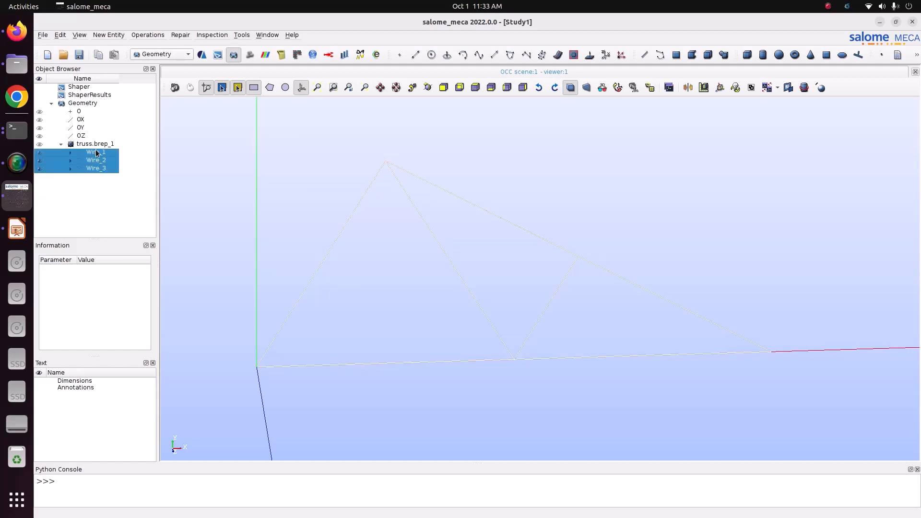
click(102, 37)
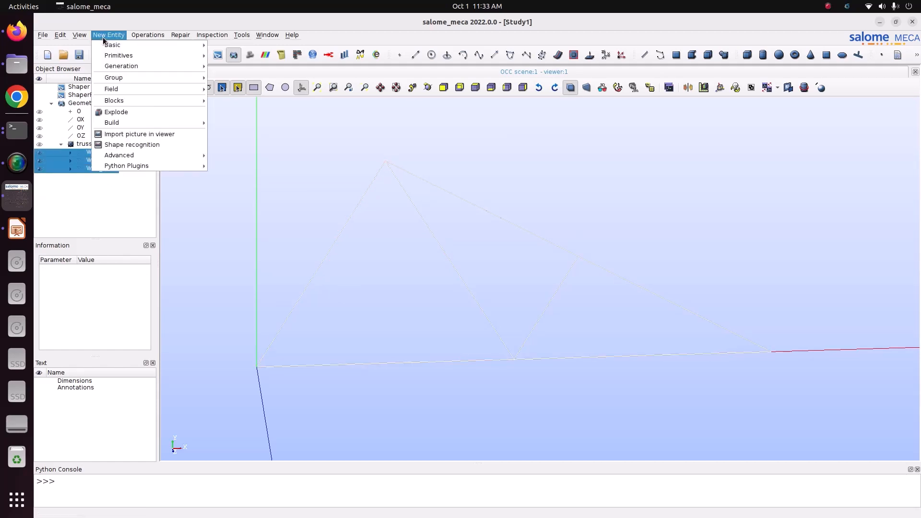
mouse_move(192, 123)
click(225, 134)
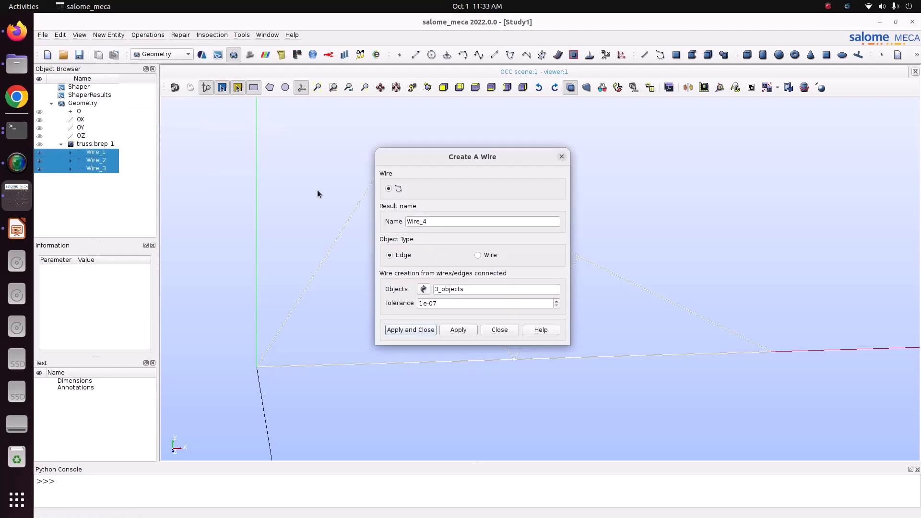
click(405, 330)
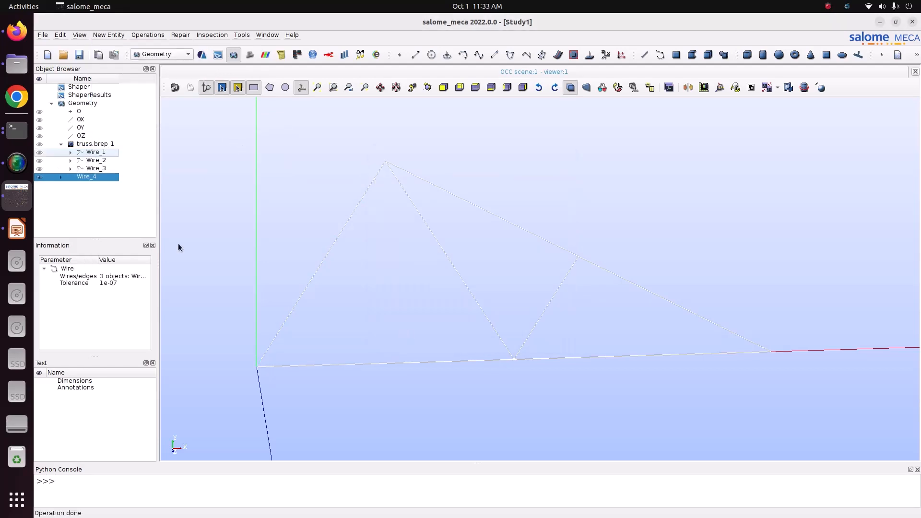
- Show only Wire_4 in the viewer and select it
right_click(93, 178)
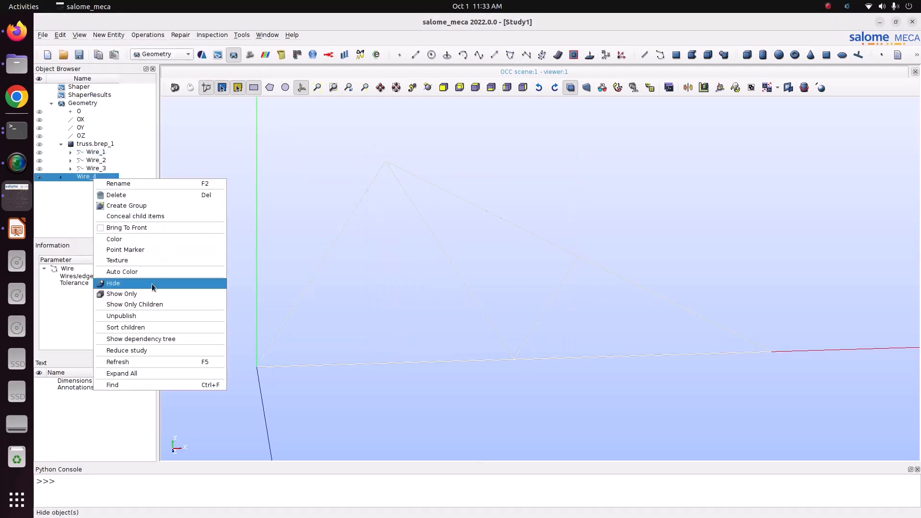
click(150, 297)
scroll(729, 220, down, 3)
click(729, 221)
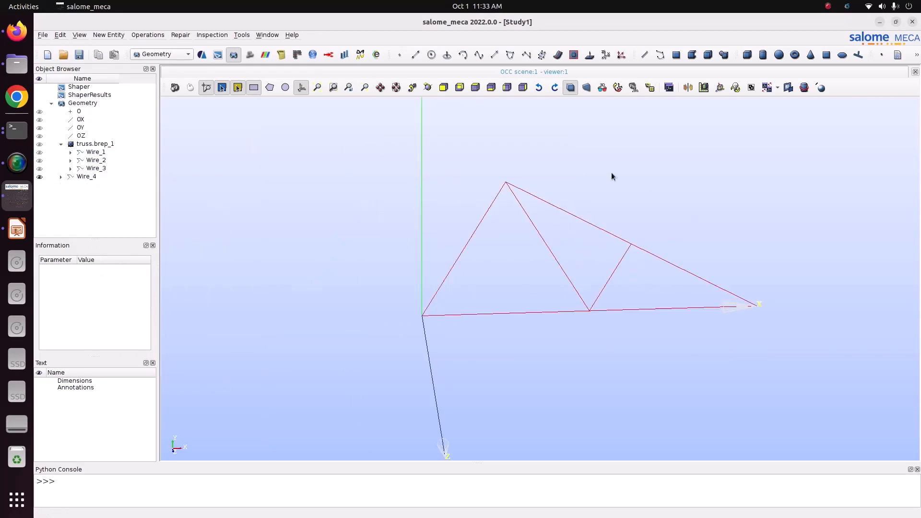
click(475, 87)
scroll(491, 211, down, 3)
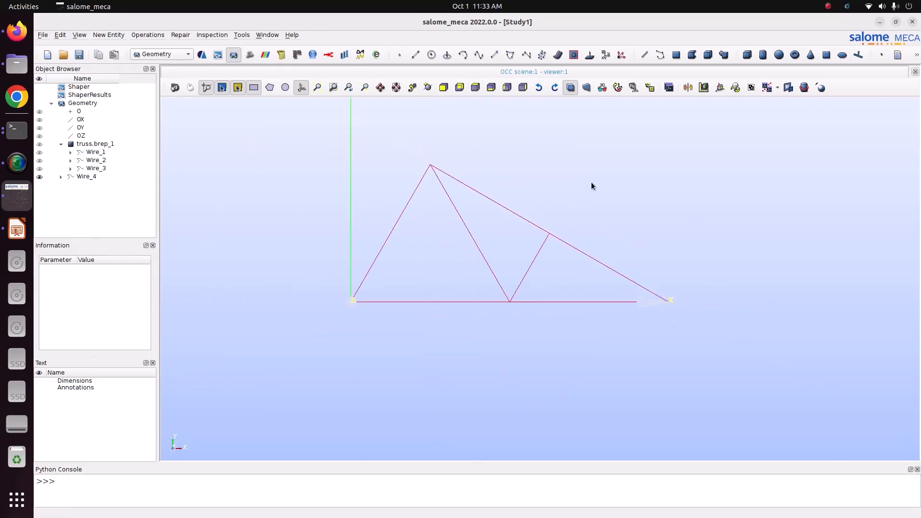
click(84, 177)
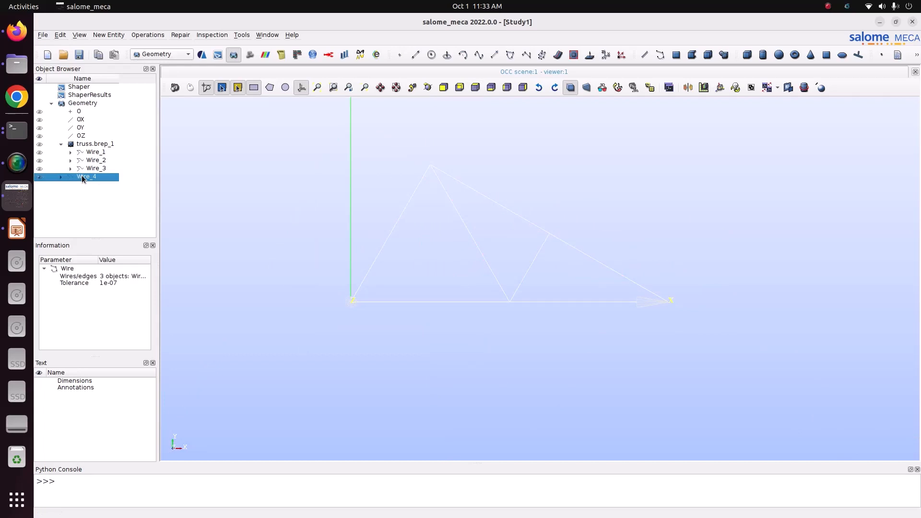
- Create an edge group on Wire_4 containing all of its edges
click(79, 54)
right_click(91, 172)
right_click(91, 177)
click(139, 200)
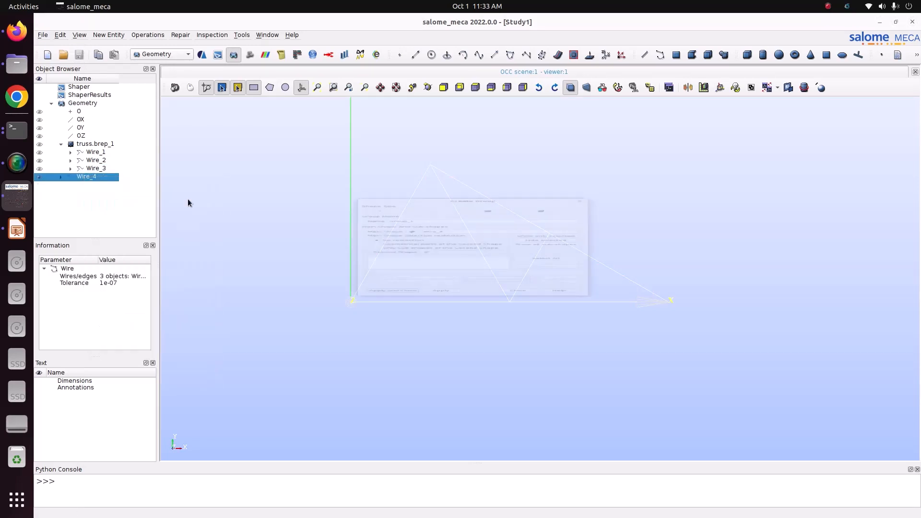
click(435, 132)
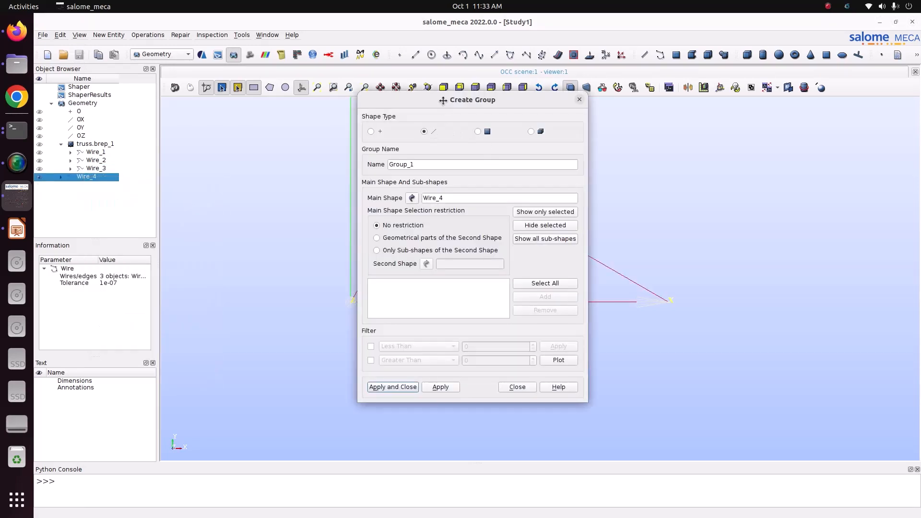
drag(446, 100, 146, 104)
click(242, 286)
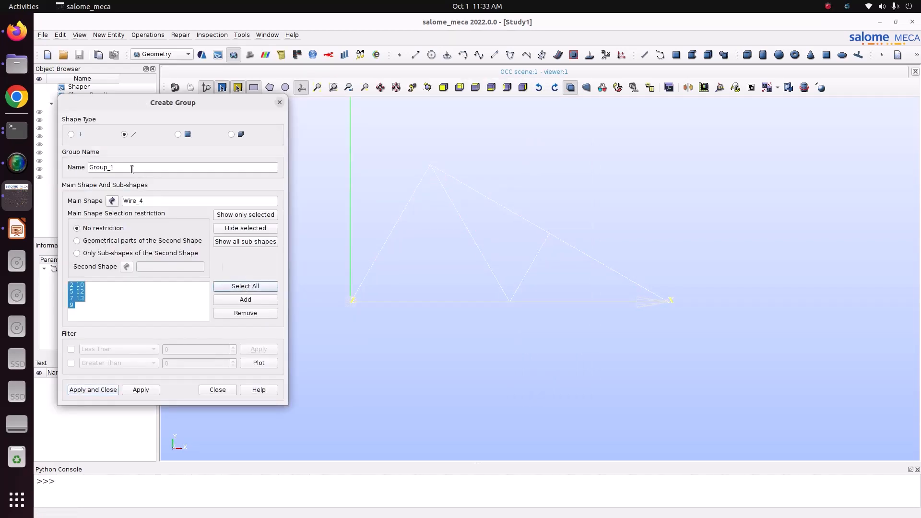
double_click(131, 168)
text(t)
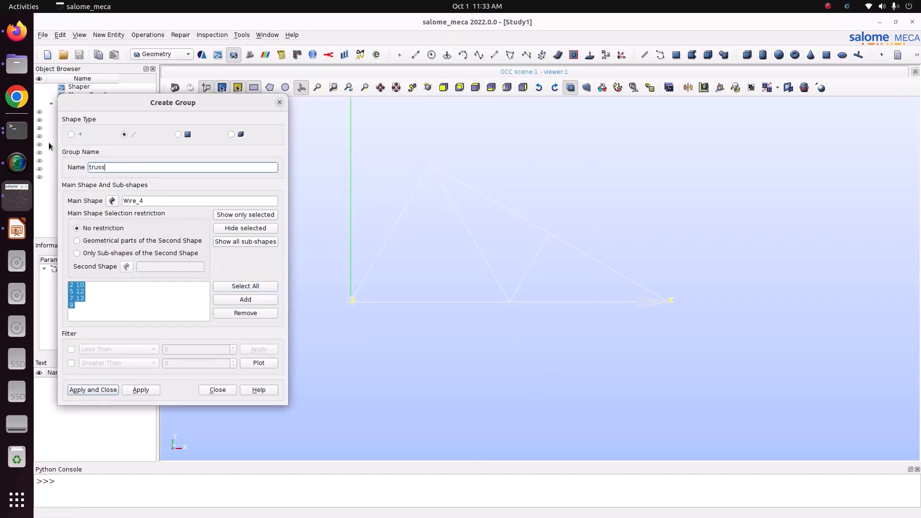
- Check the truss diagram on the slide and return to Salome-Meca
click(15, 237)
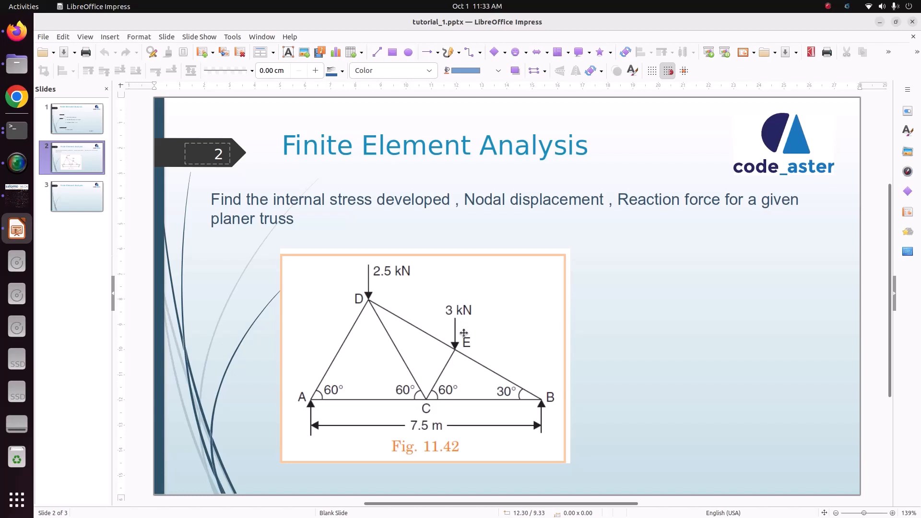
click(17, 194)
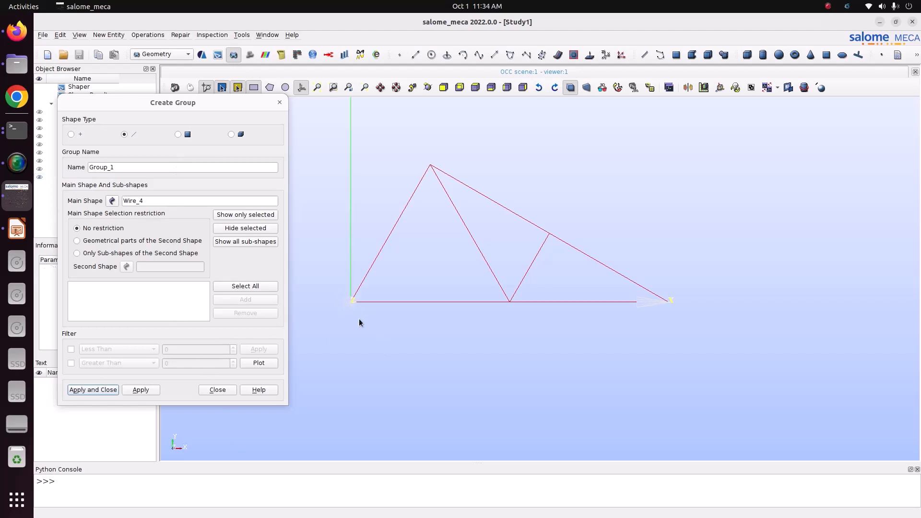
- Create a vertex group named Fi on Wire_4 containing the support node at A
drag(321, 273, 389, 340)
click(71, 135)
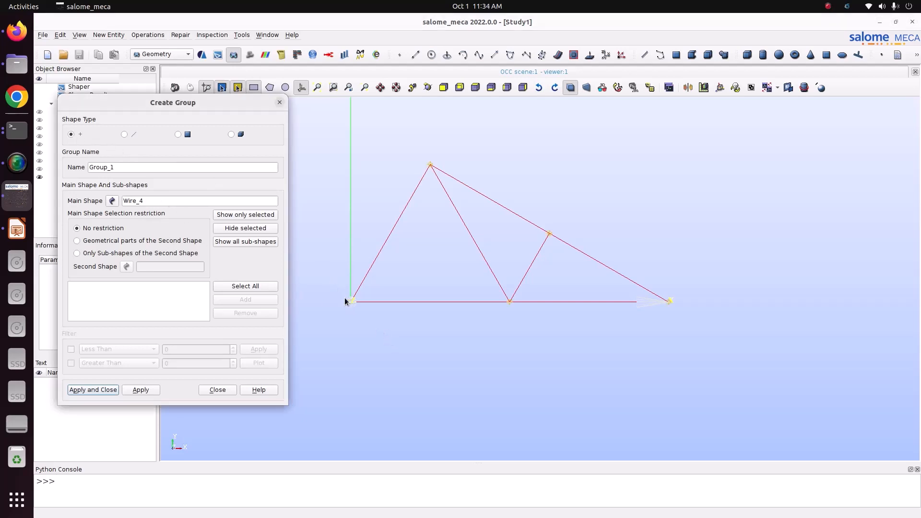
drag(343, 296, 376, 318)
click(259, 300)
double_click(128, 167)
text(Fix)
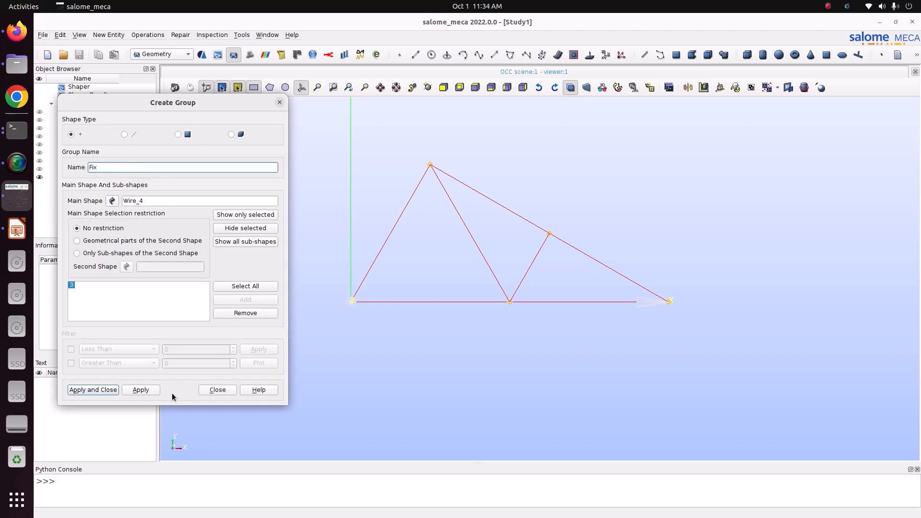
click(143, 390)
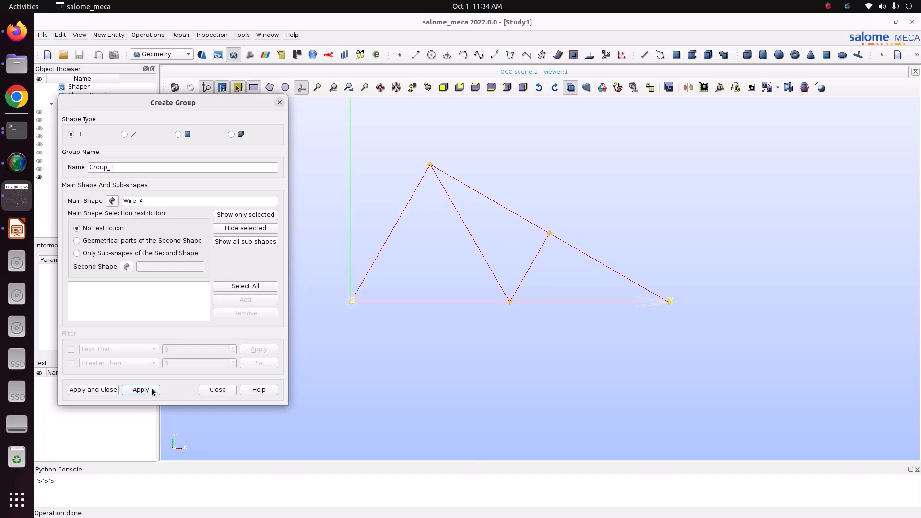
- Create a vertex group named Roller containing the support node at B
click(668, 301)
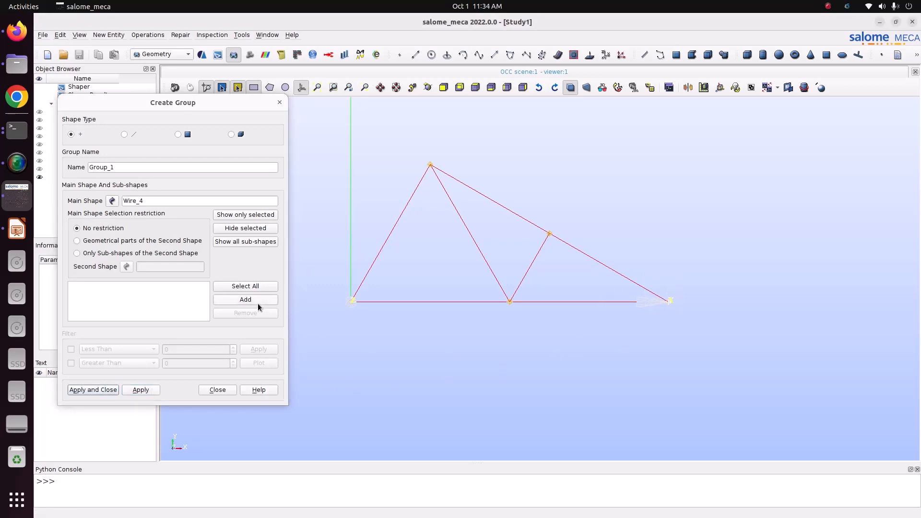
click(258, 303)
drag(135, 168, 1, 169)
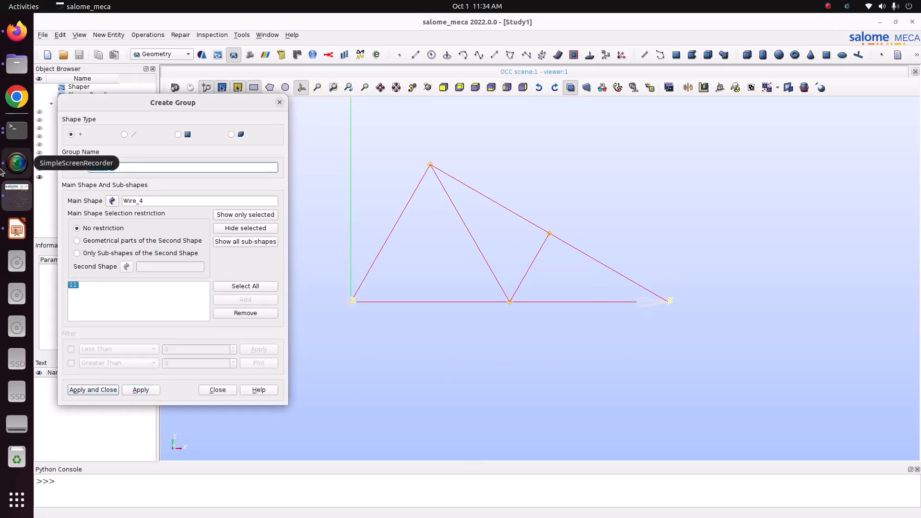
text(Roller)
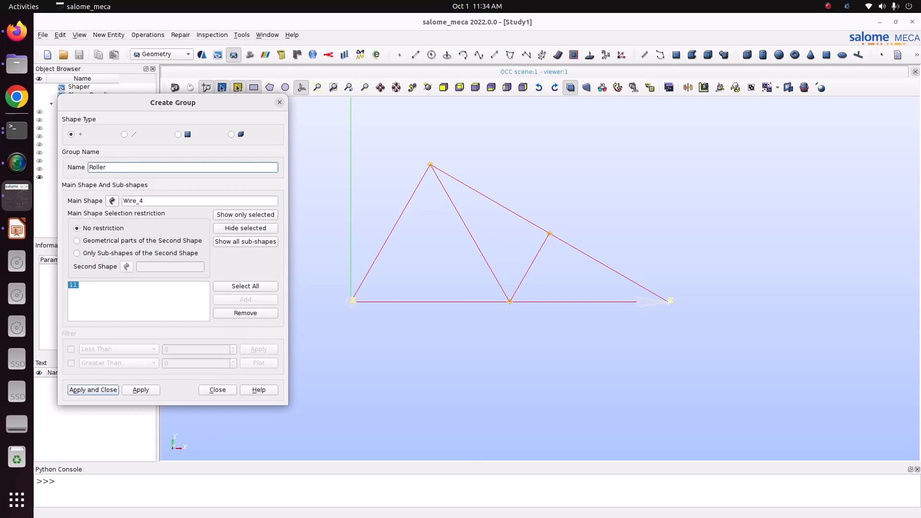
click(154, 390)
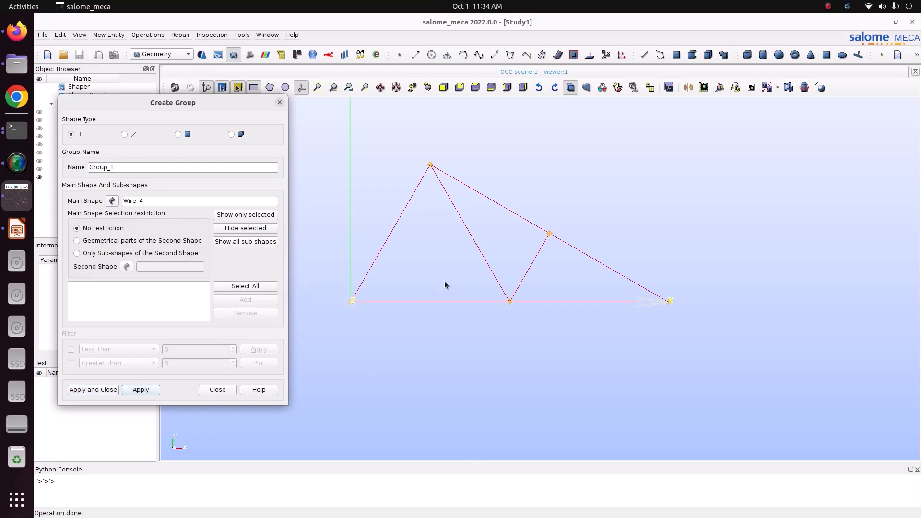
- Create a vertex group named ForceY1 on Wire_4 containing the top node D, checking the slide diagram
click(431, 165)
click(248, 300)
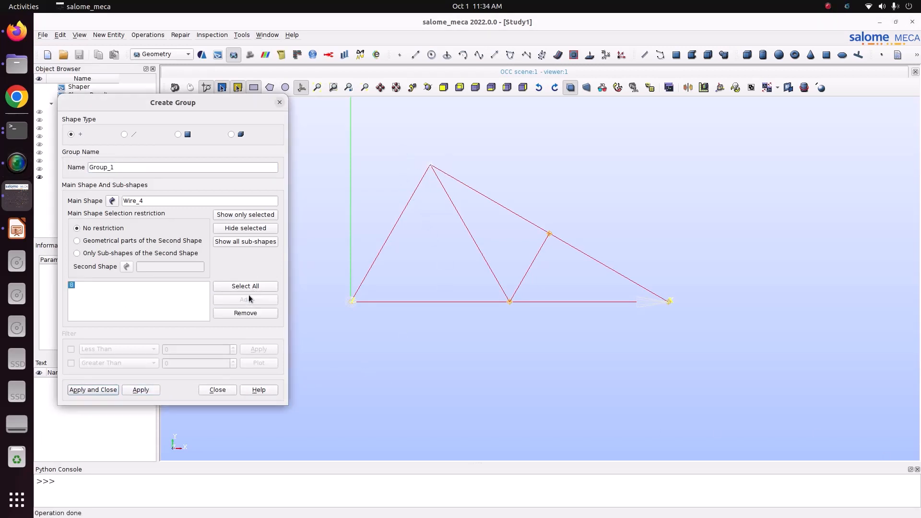
drag(120, 167, 68, 153)
text(ForceY)
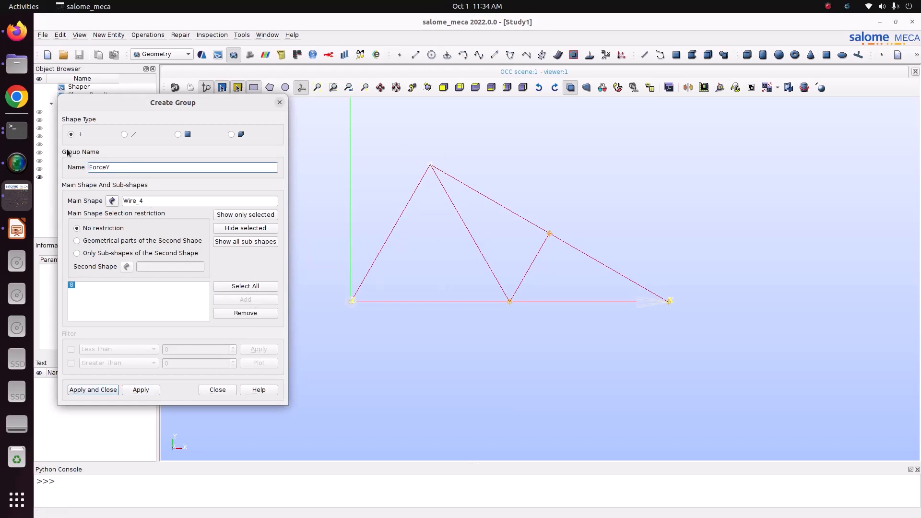
click(17, 229)
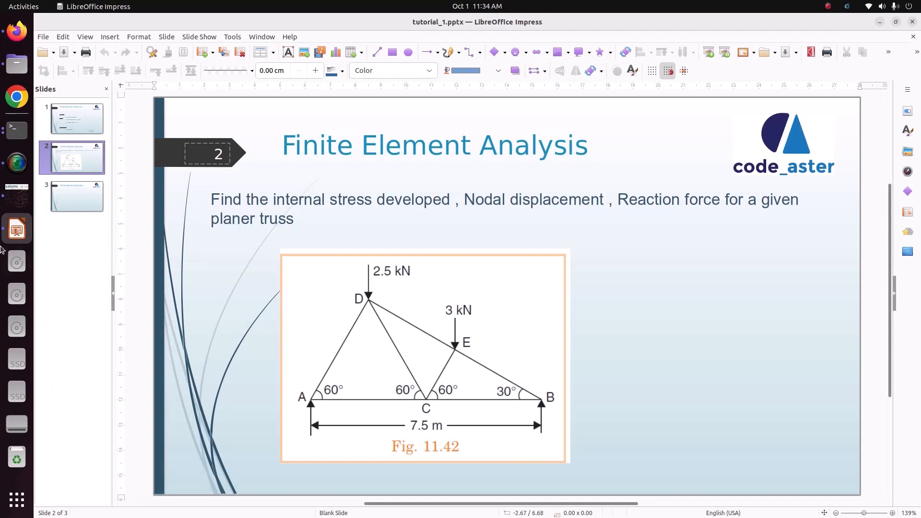
click(17, 195)
click(145, 168)
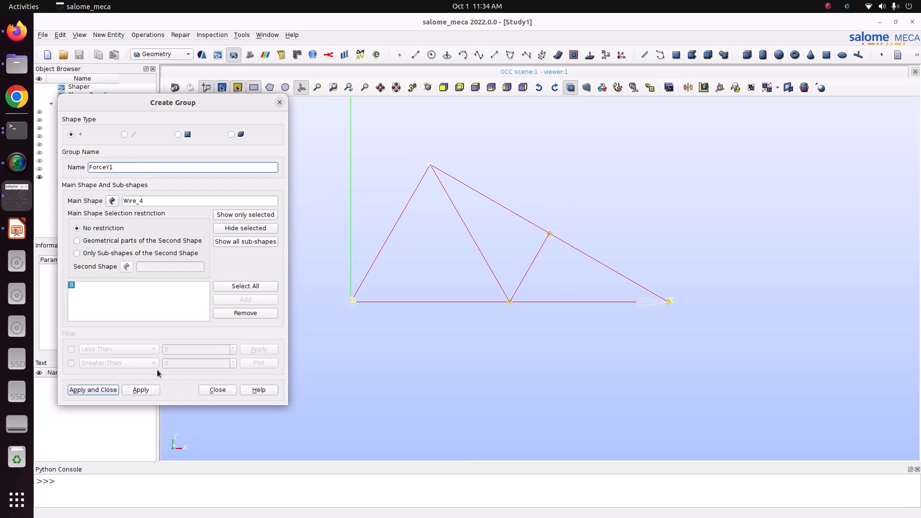
click(147, 390)
- Create a vertex group named ForceY2 containing the loaded node E on the upper chord
drag(542, 204, 563, 249)
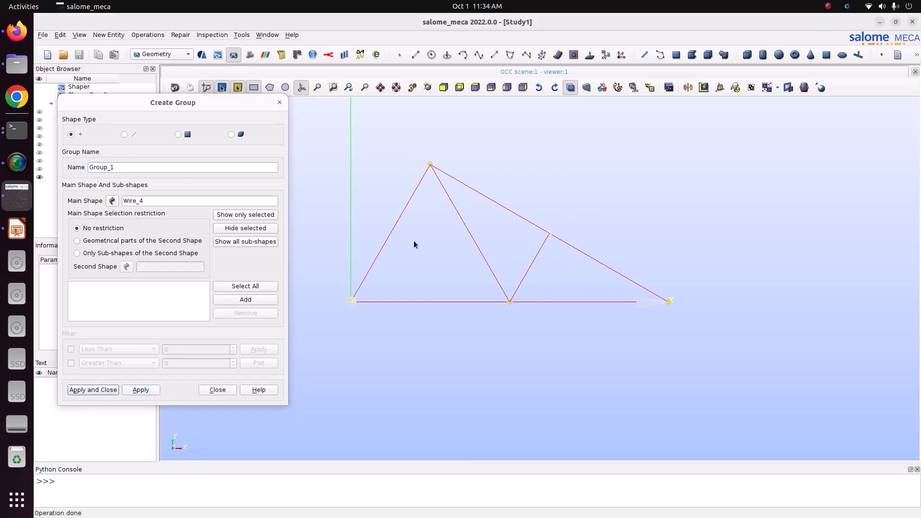
click(245, 300)
drag(123, 167, 55, 161)
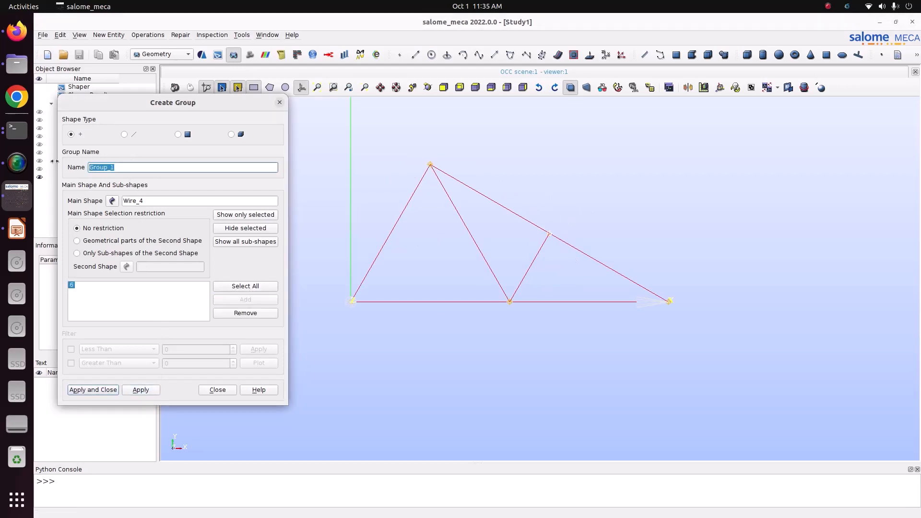
text(ForceY2)
click(106, 391)
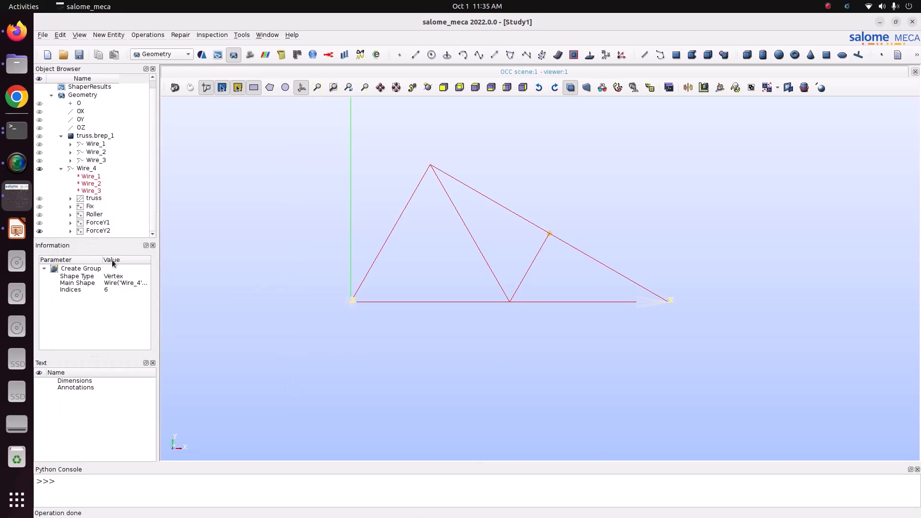
- Check the truss diagram on the slide, return to Salome-Meca and save the study
click(17, 230)
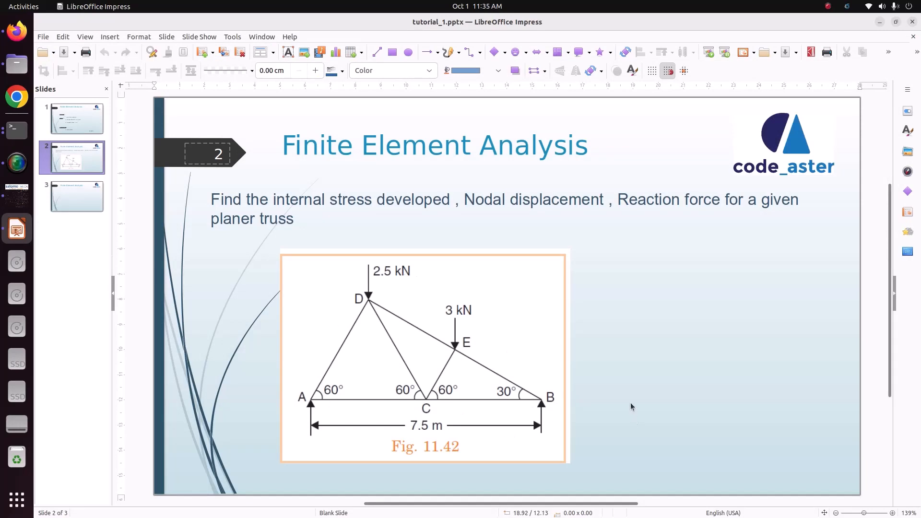
click(17, 194)
click(79, 55)
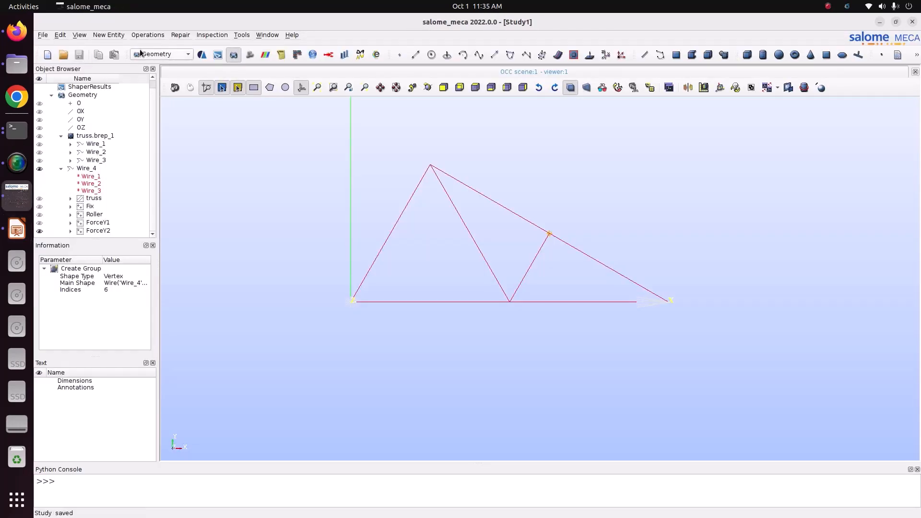
- Switch to the Mesh module and start a mesh on Wire_4 using the Wire Discretisation algorithm
click(146, 54)
click(155, 65)
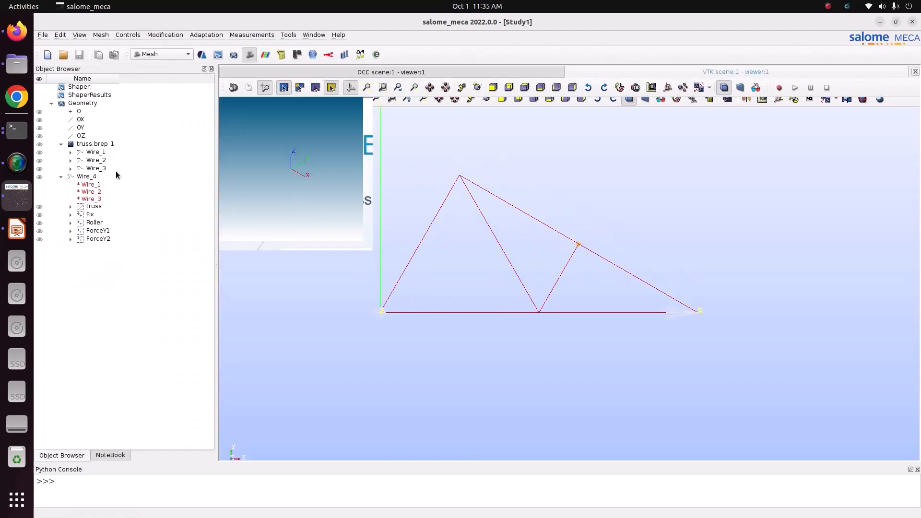
click(91, 178)
click(101, 34)
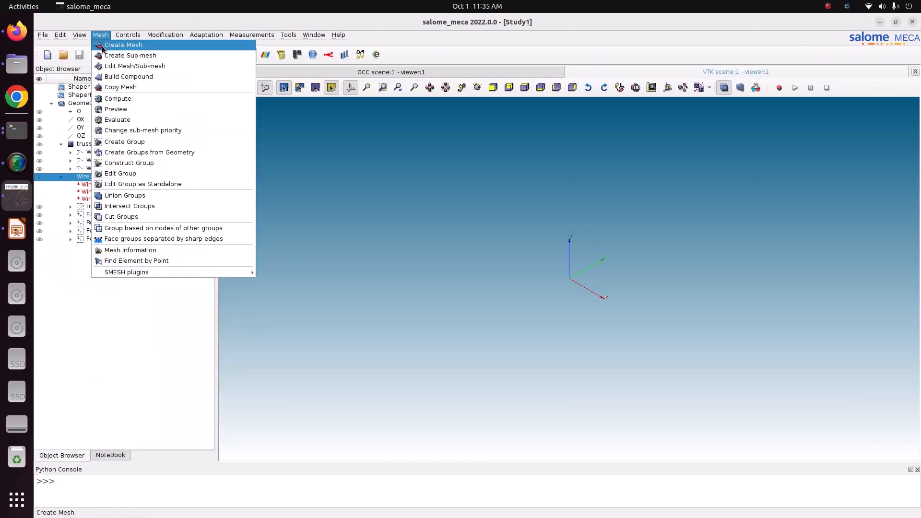
click(120, 46)
click(484, 239)
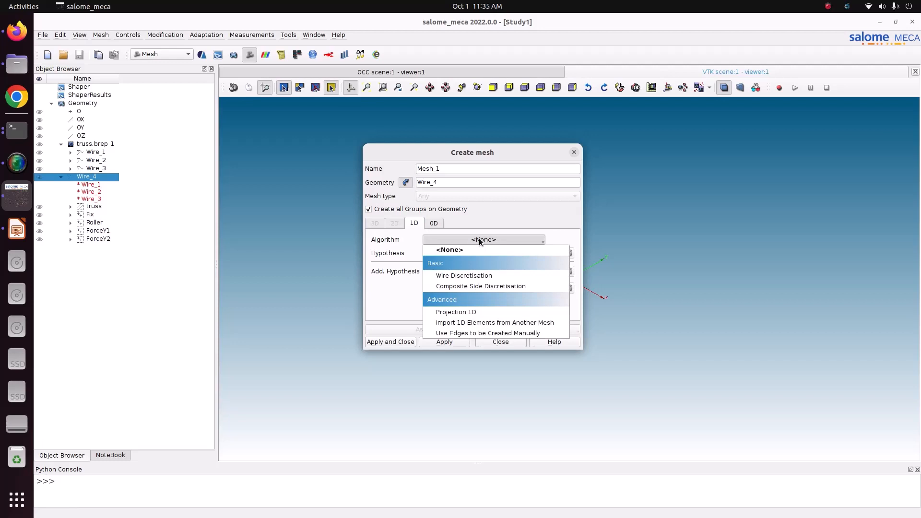
click(482, 270)
- Assign a Local Length hypothesis of 0.2 and create the mesh
click(554, 253)
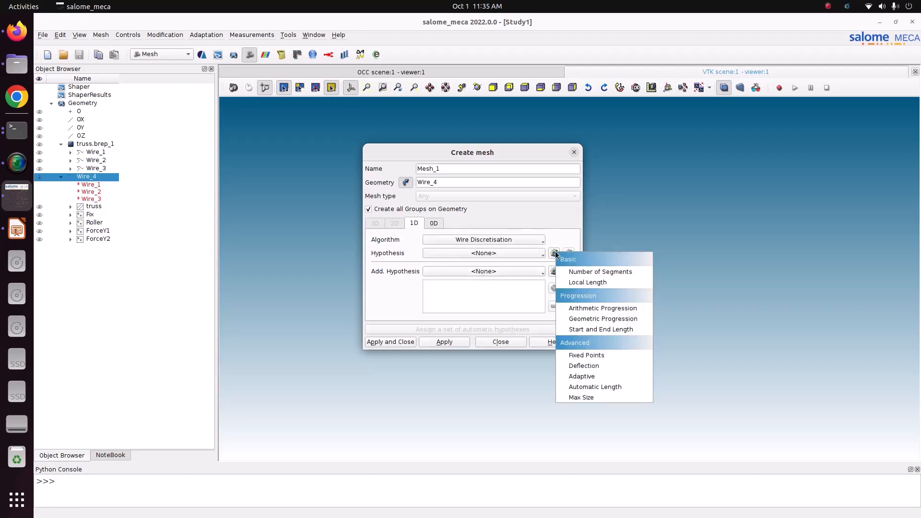
click(582, 282)
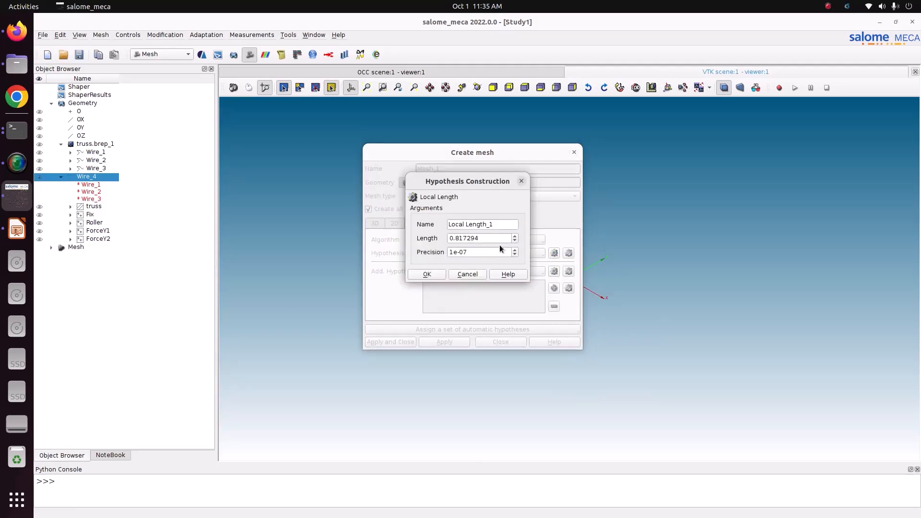
text(0)
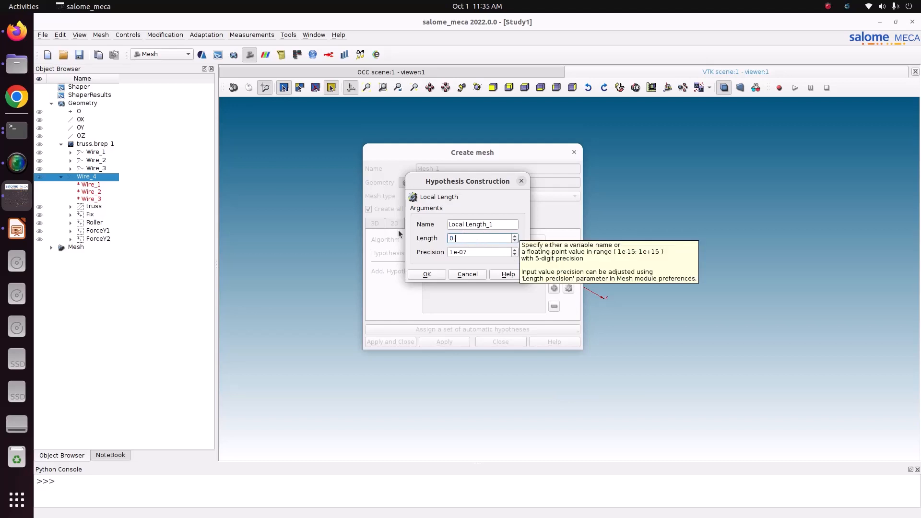
text(.3)
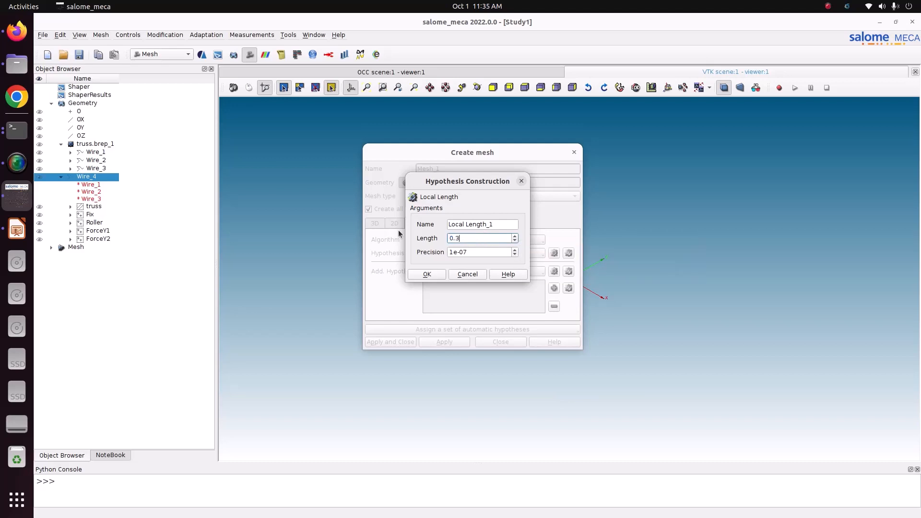
key(BackSpace)
text(2)
click(433, 276)
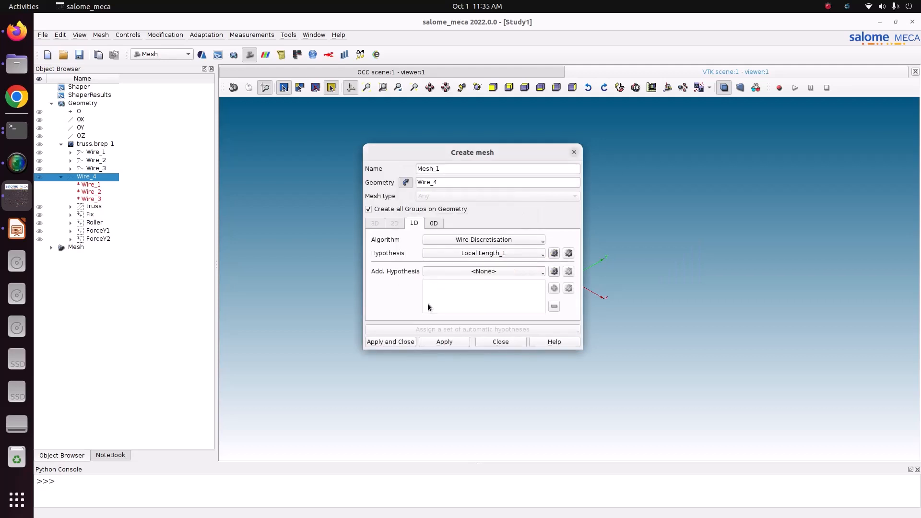
click(401, 342)
- Compute Mesh_1
right_click(109, 272)
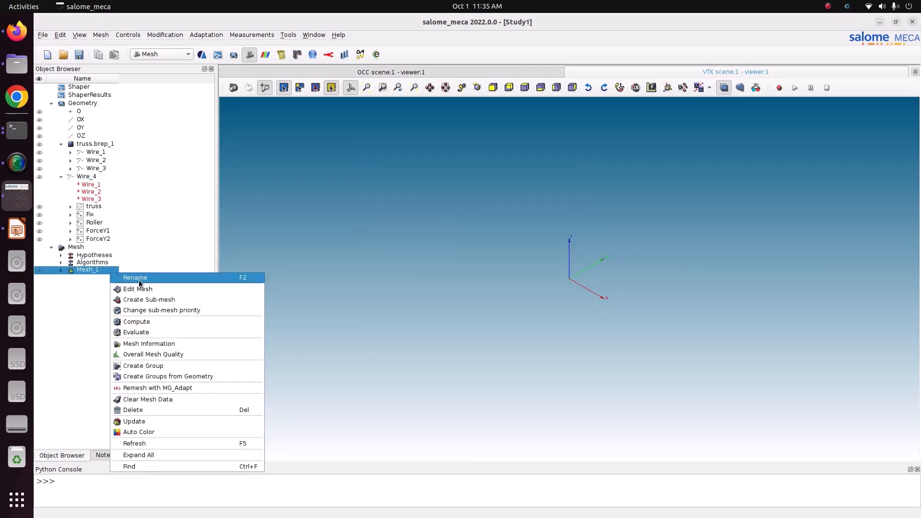
click(149, 322)
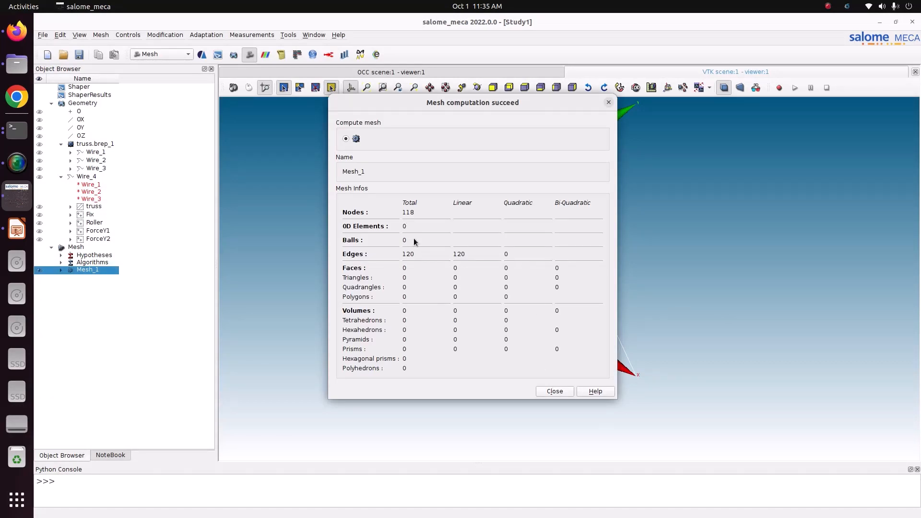
click(553, 392)
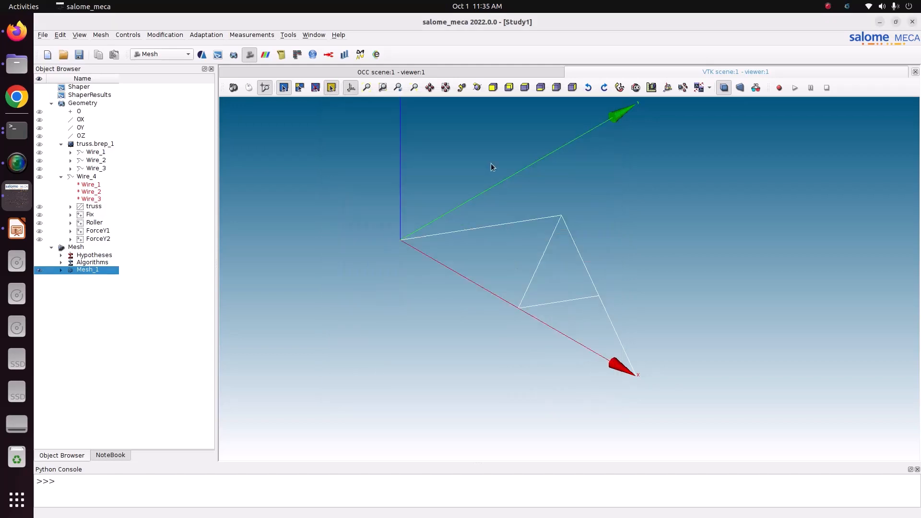
click(507, 89)
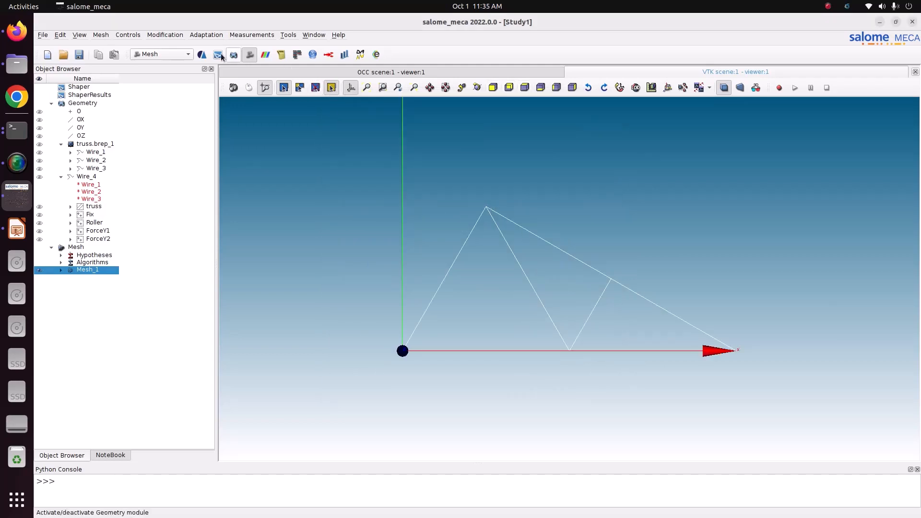
click(160, 35)
mouse_move(231, 45)
click(327, 47)
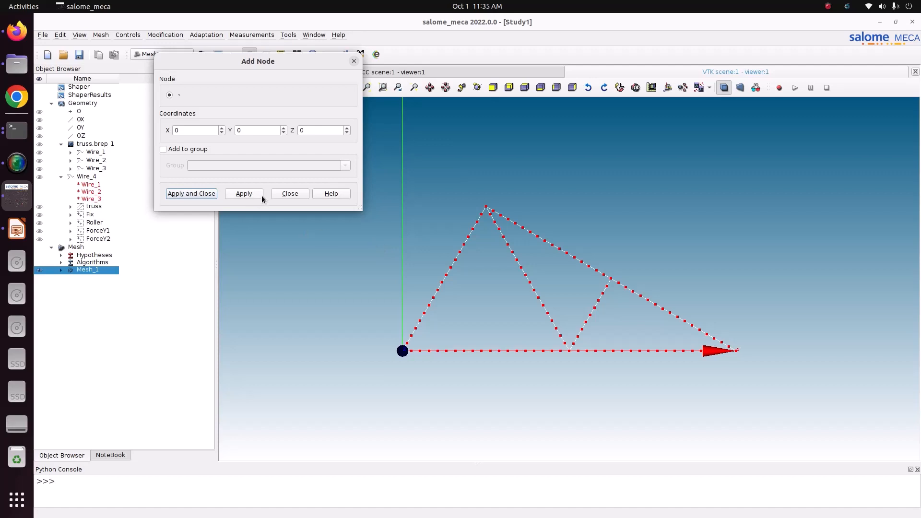
click(282, 196)
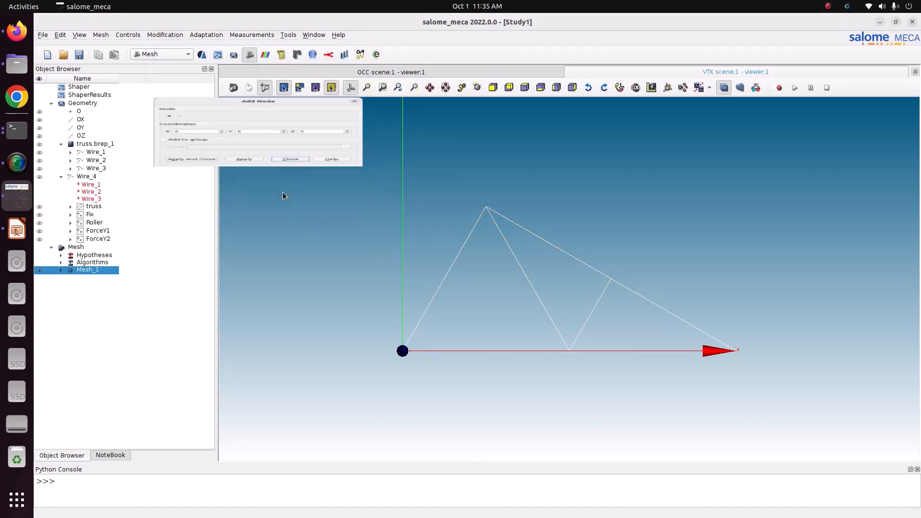
- Expand Mesh_1 to review its node and edge groups, and save the study
click(61, 271)
click(71, 299)
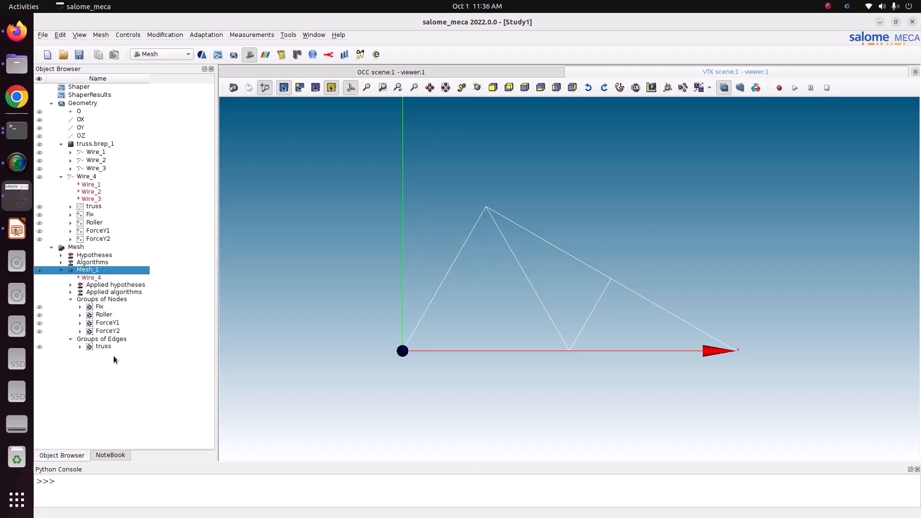
click(79, 54)
- Switch to AsterStudy and add a new stage to the current case
click(169, 57)
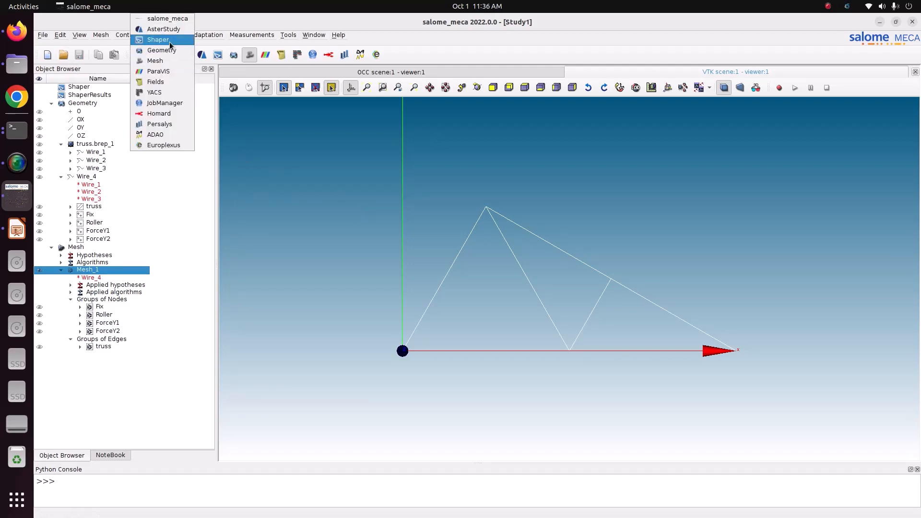
click(169, 30)
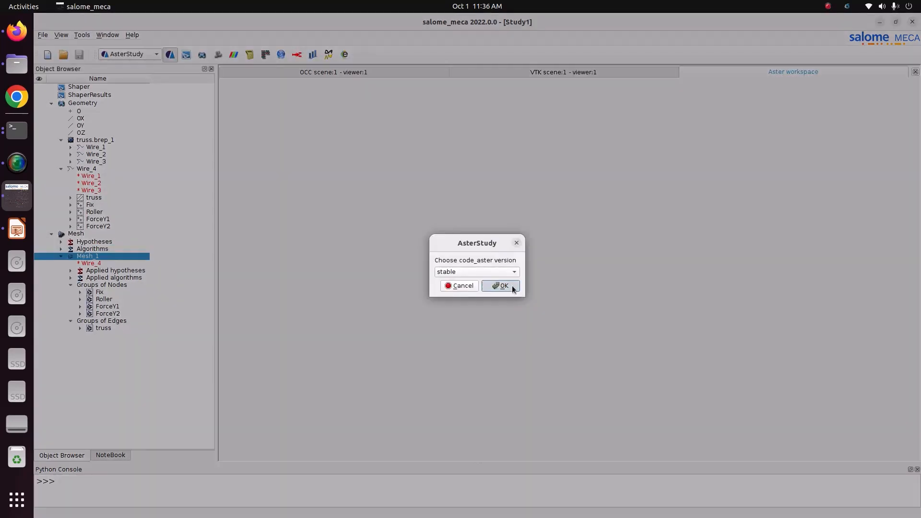
click(500, 286)
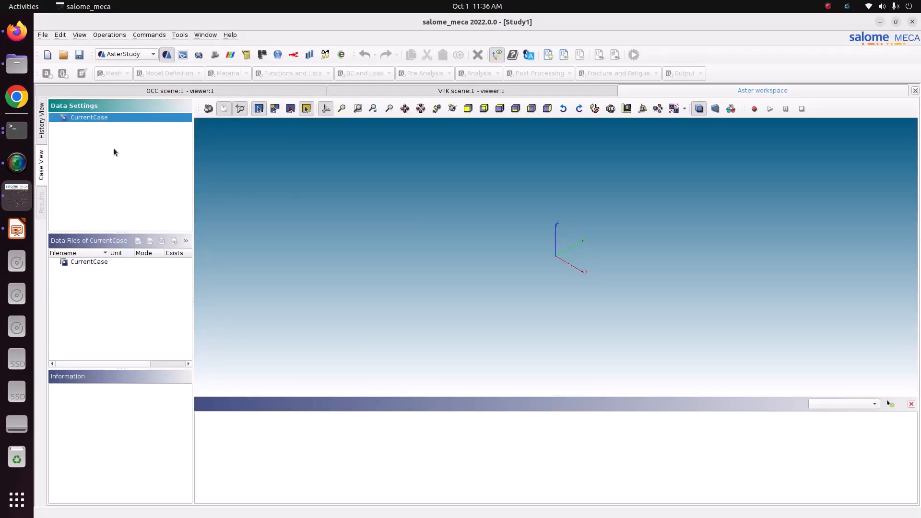
right_click(107, 119)
click(122, 123)
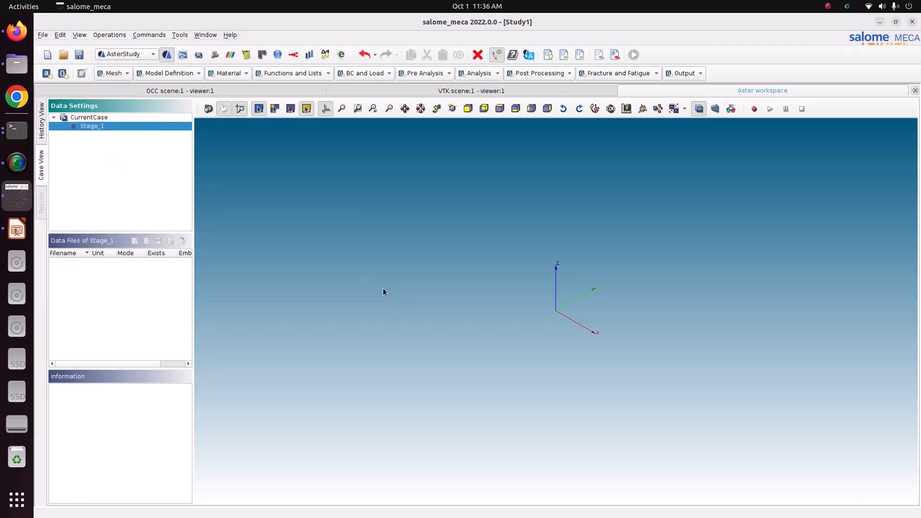
- Add a Read a mesh command that reads Mesh_1 as its mesh file
click(127, 73)
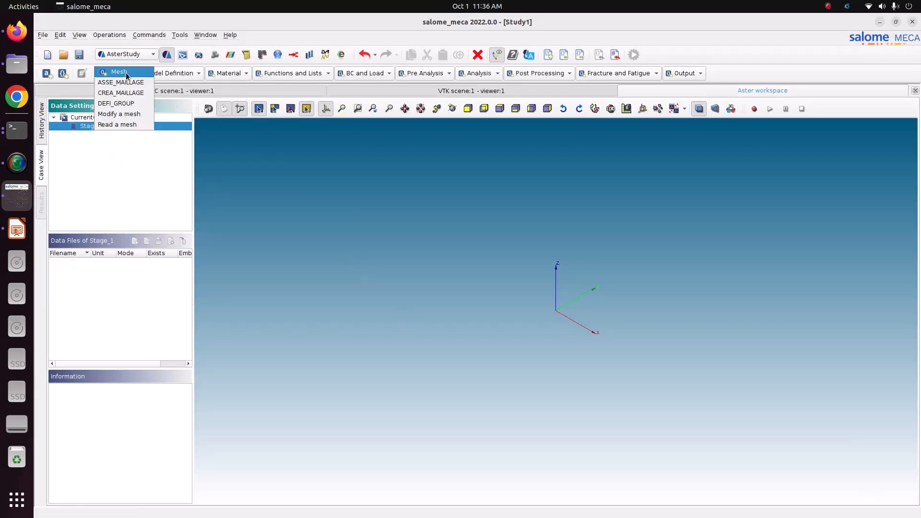
click(128, 126)
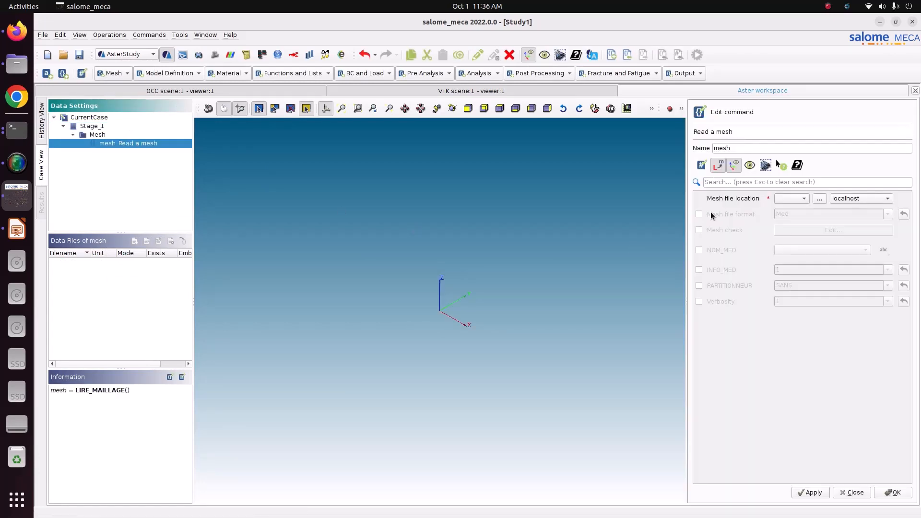
click(795, 200)
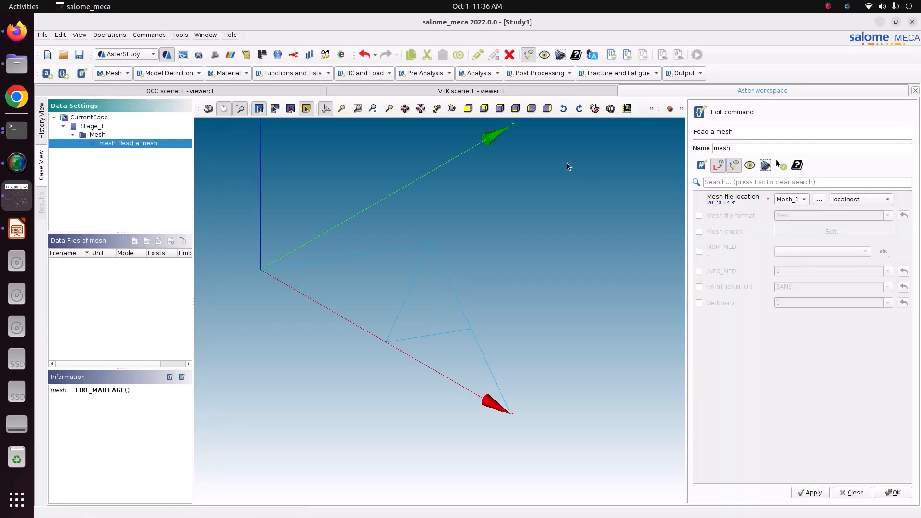
click(516, 109)
click(499, 108)
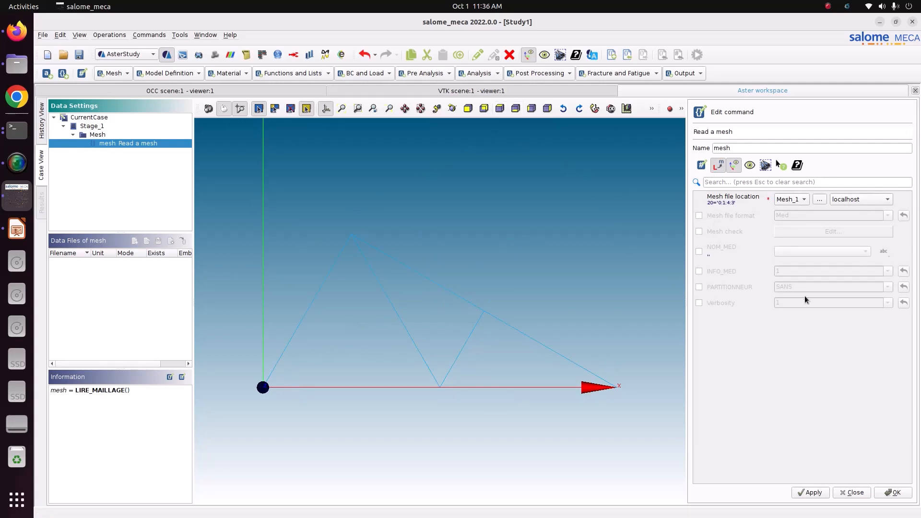
- Enable the Med mesh file format and confirm the Read a mesh command
click(713, 215)
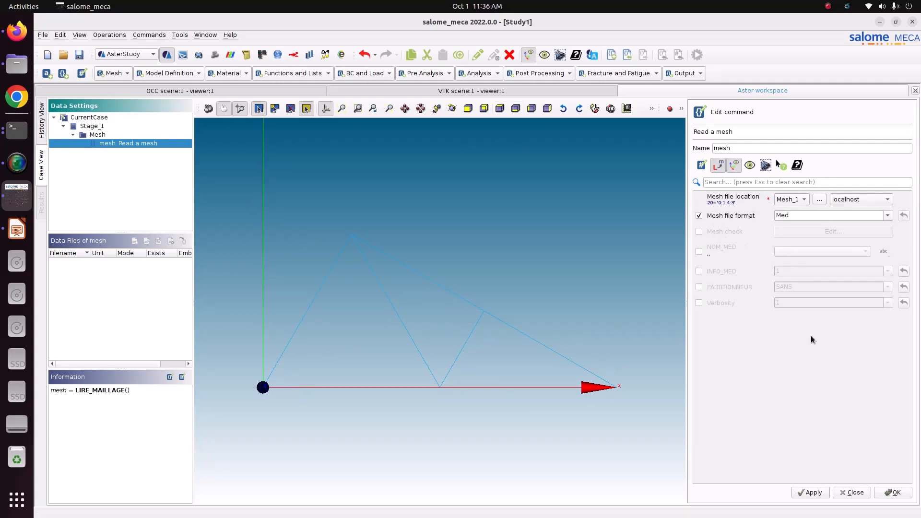
click(810, 493)
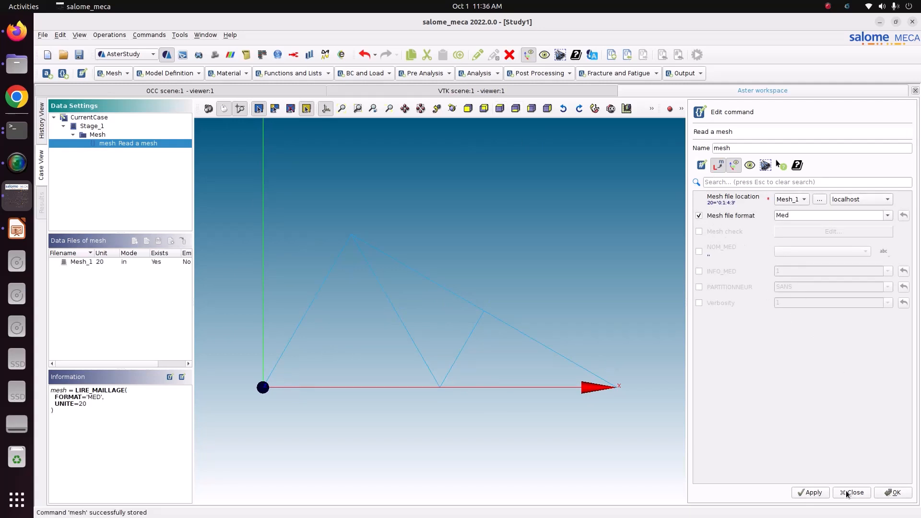
click(892, 493)
click(177, 145)
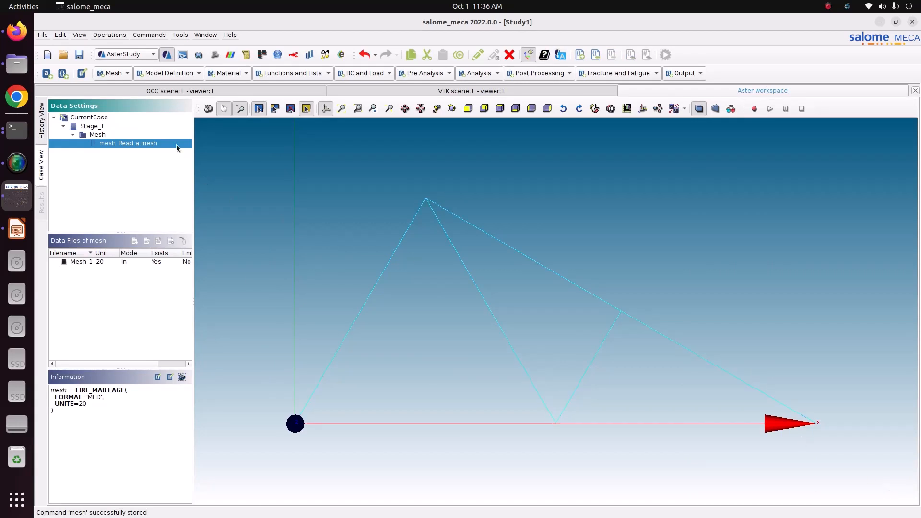
- Add an Assign finite element command with a finite element assignment applied everywhere using the Mechanic phenomenon
click(161, 77)
click(165, 99)
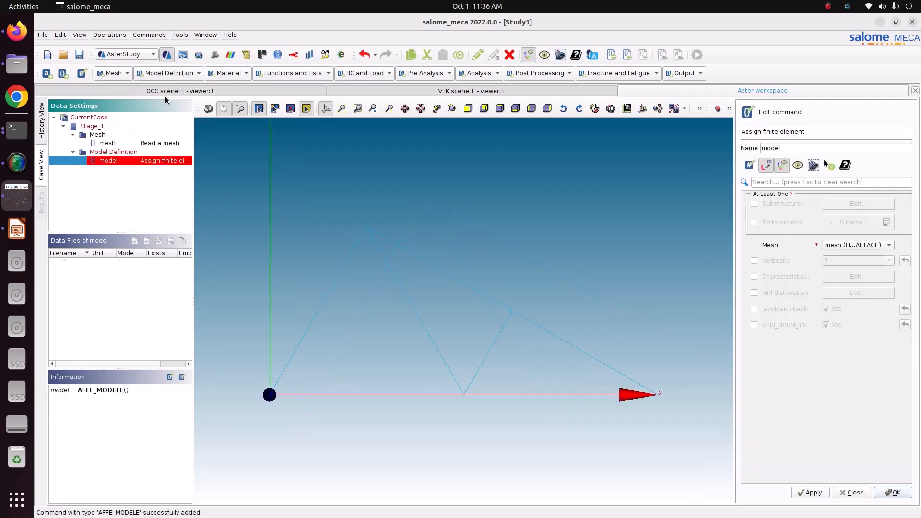
click(767, 223)
click(886, 221)
click(844, 247)
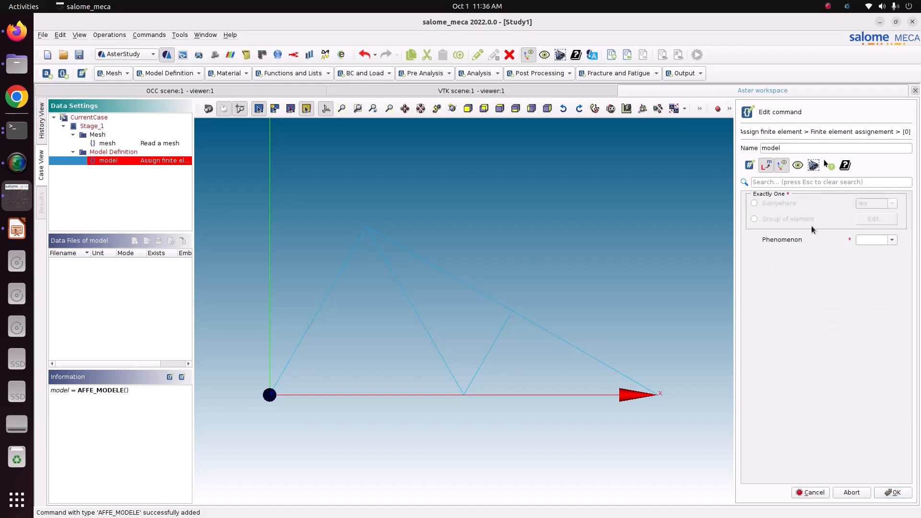
click(776, 203)
click(892, 240)
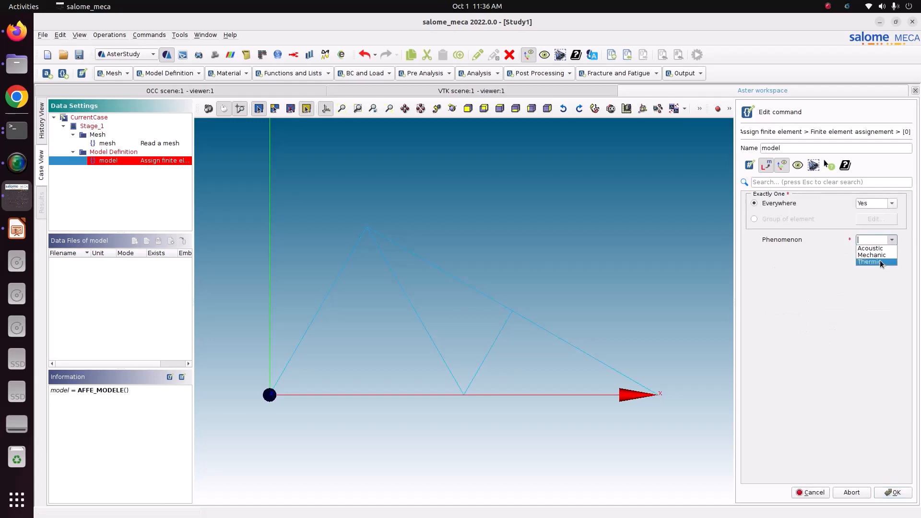
click(880, 254)
click(881, 254)
- Set the modelisation to POU_D_T and confirm the model command
scroll(870, 310, down, 3)
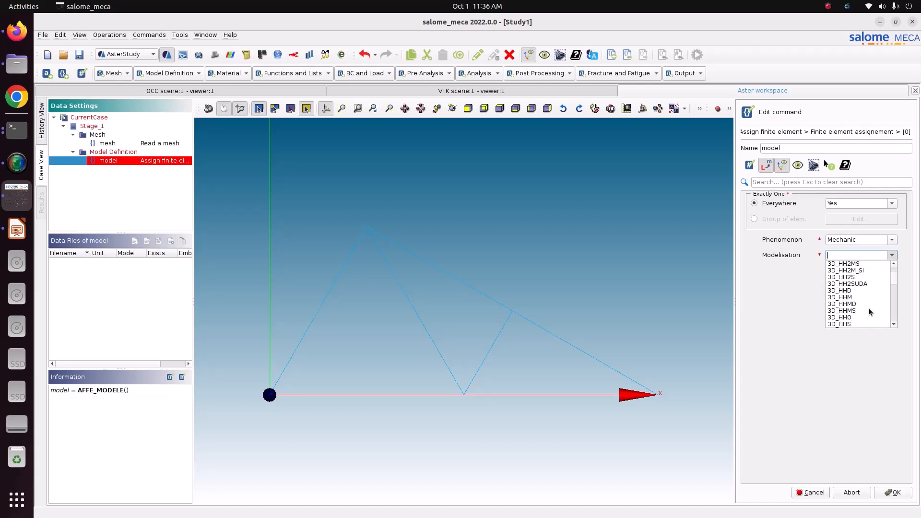
scroll(870, 312, down, 15)
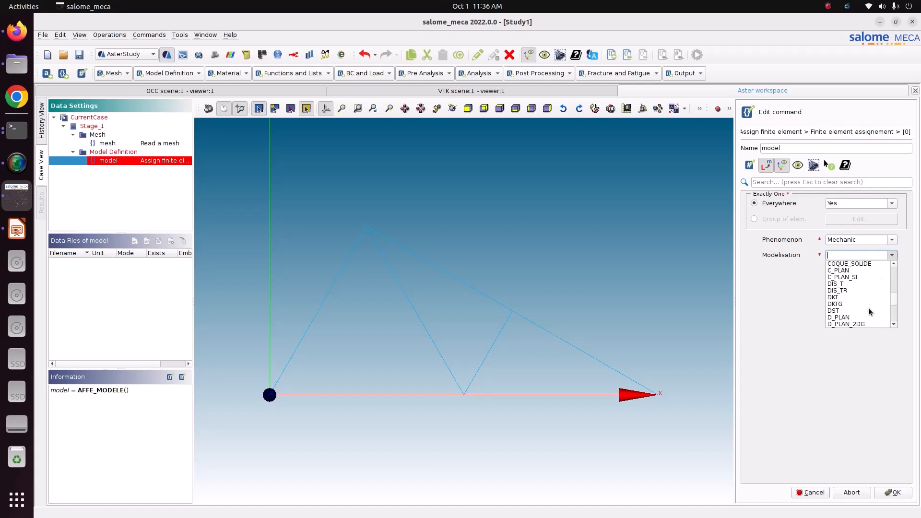
scroll(870, 311, up, 2)
scroll(869, 307, down, 5)
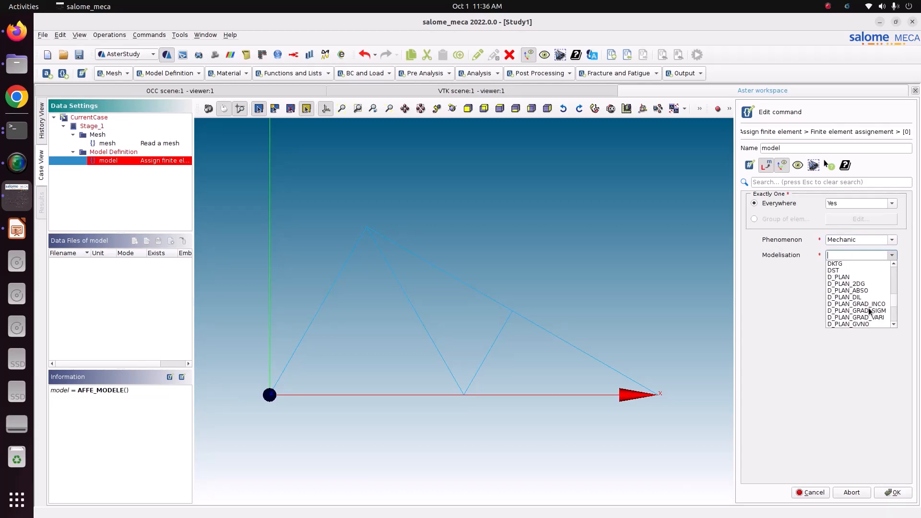
scroll(864, 298, down, 9)
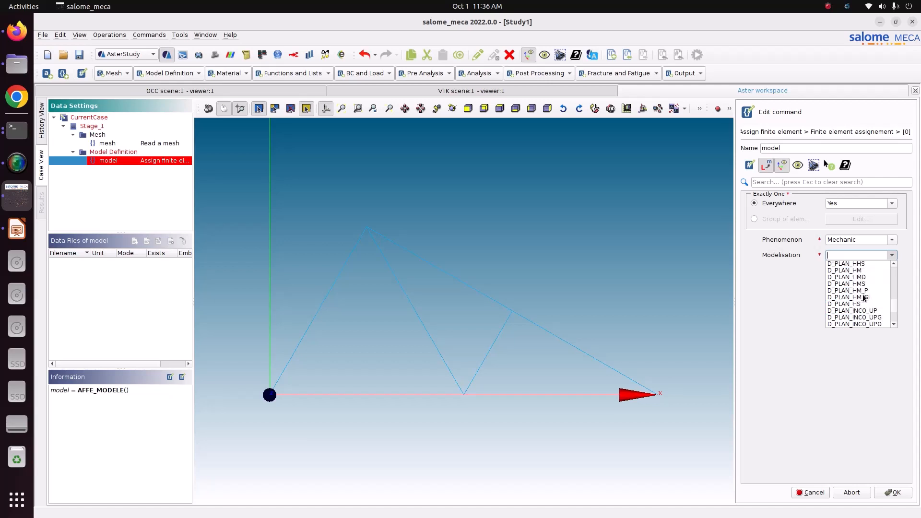
scroll(863, 296, down, 15)
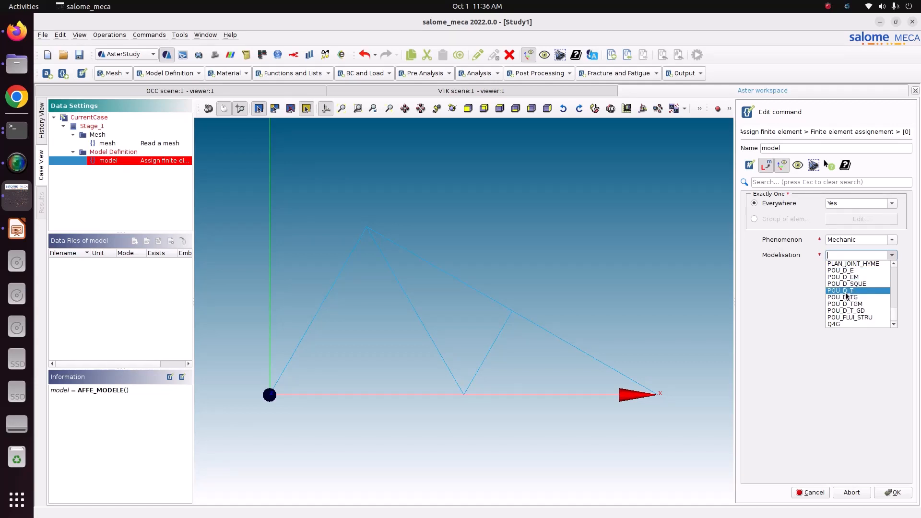
click(846, 292)
click(893, 492)
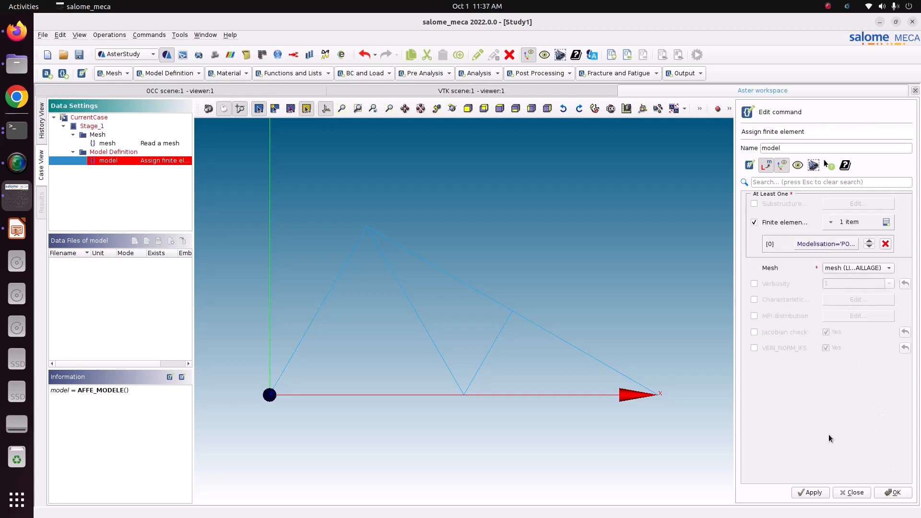
click(809, 494)
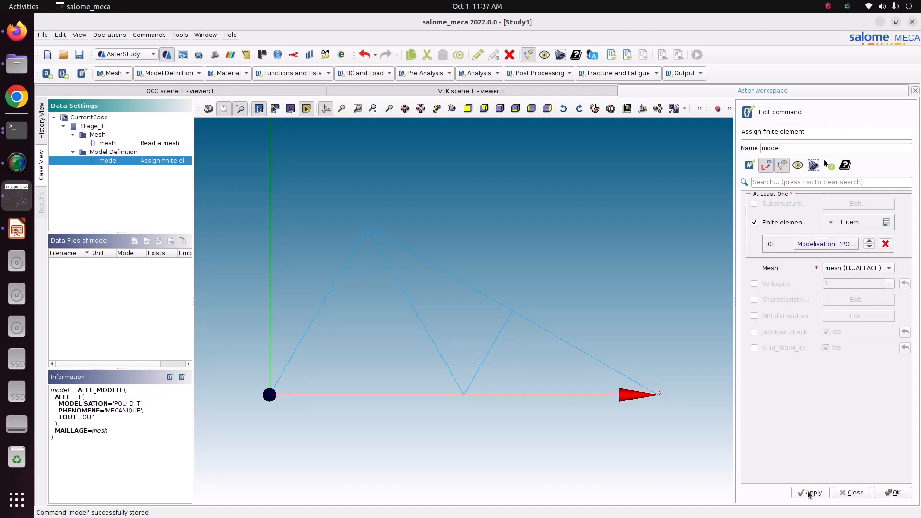
click(892, 493)
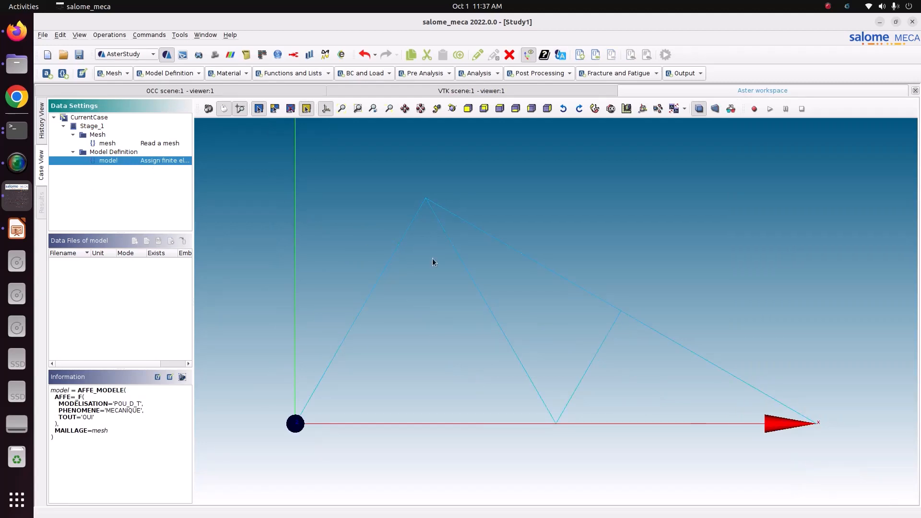
- Add an AFFE_CARA_ELEM command with a POUTRE item using a RECTANGLE section
click(175, 73)
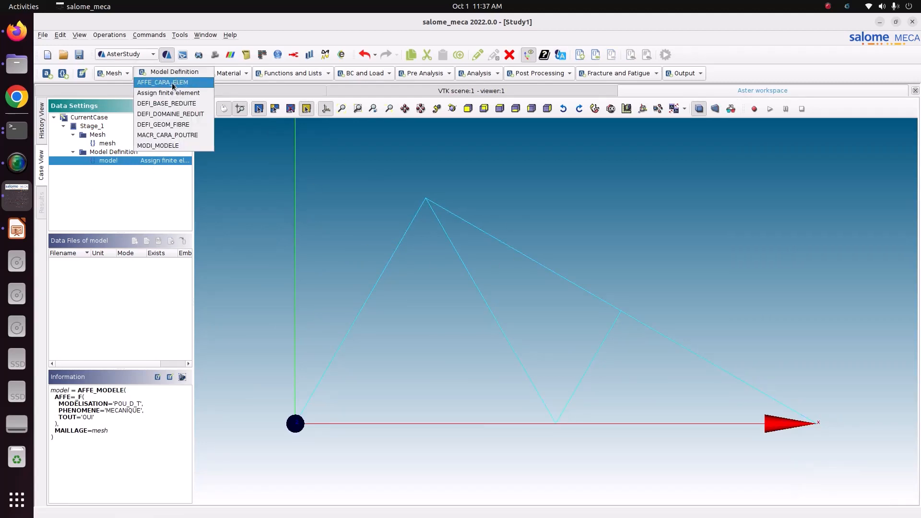
click(168, 82)
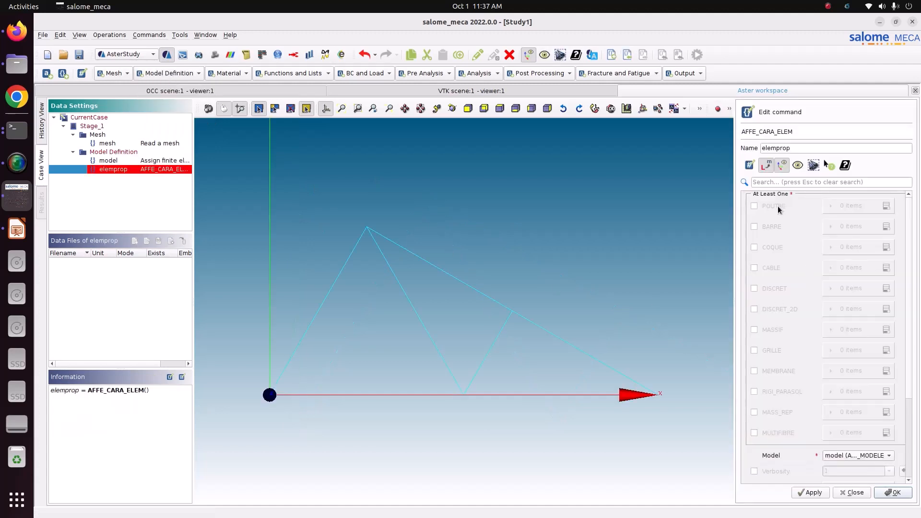
click(777, 206)
click(885, 206)
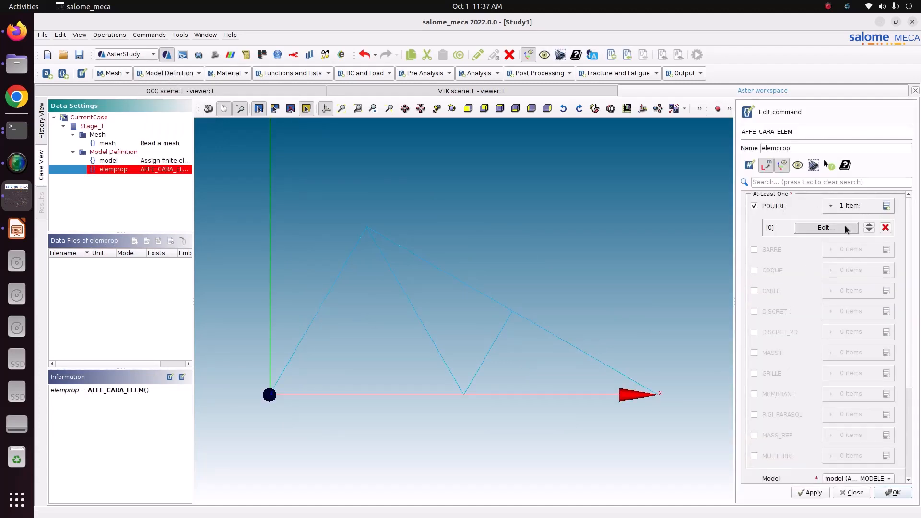
click(826, 227)
click(894, 199)
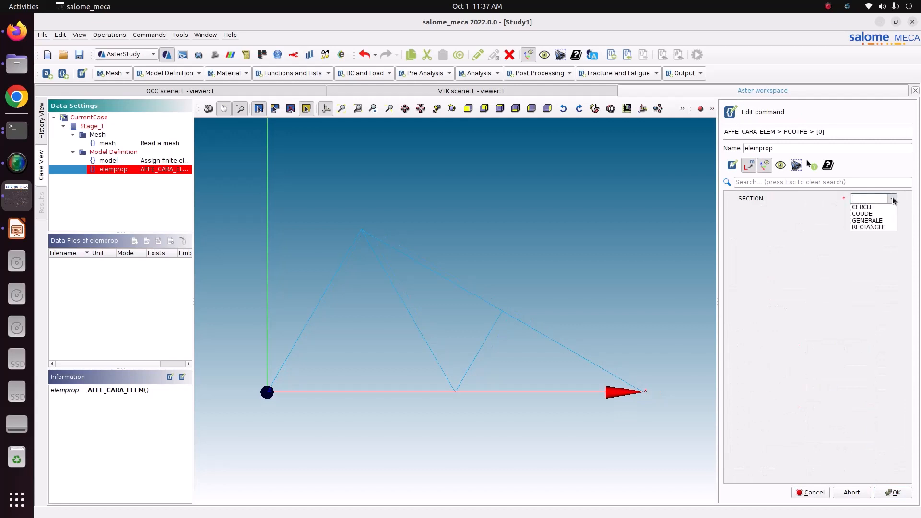
click(887, 227)
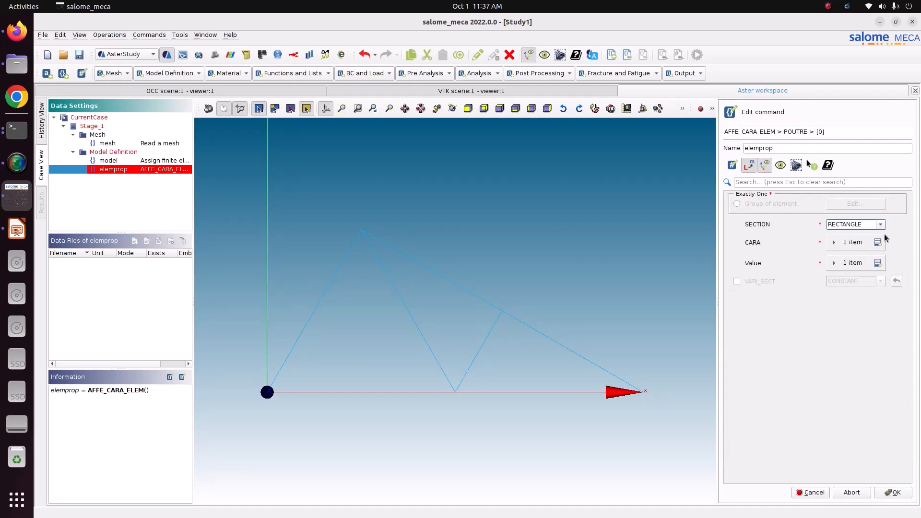
- Set the section characteristics HY and HZ with values 0.1 and 0.1
click(877, 243)
click(877, 243)
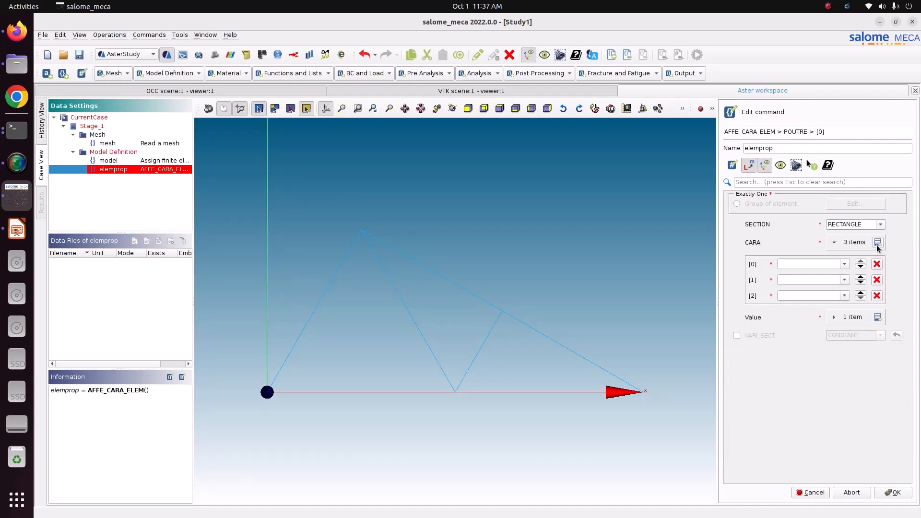
click(877, 296)
click(867, 302)
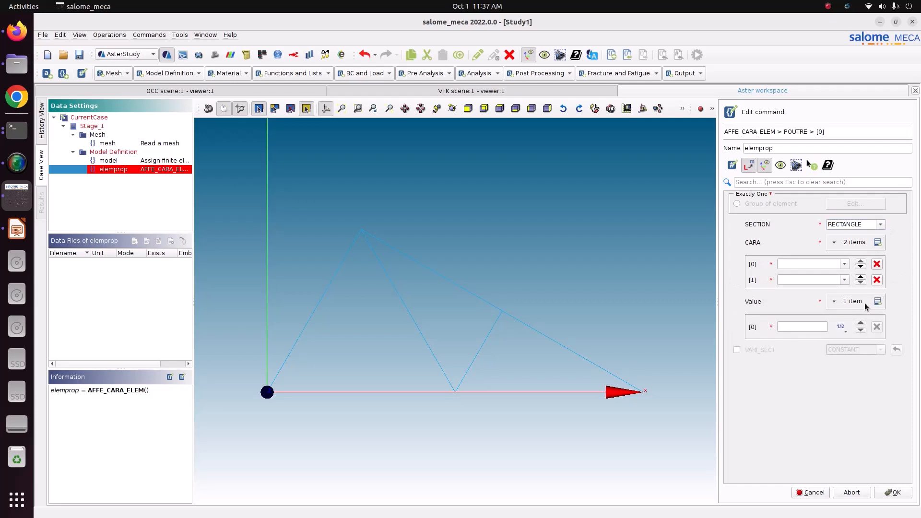
click(878, 302)
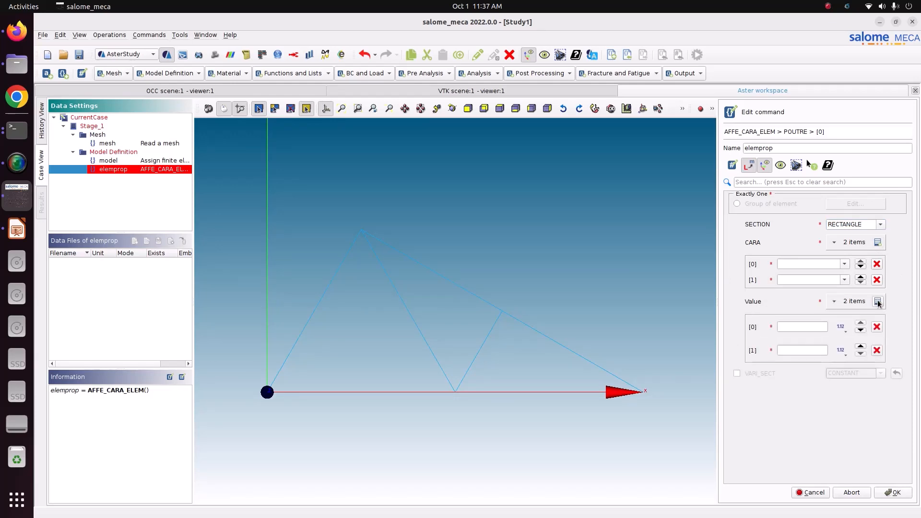
click(842, 264)
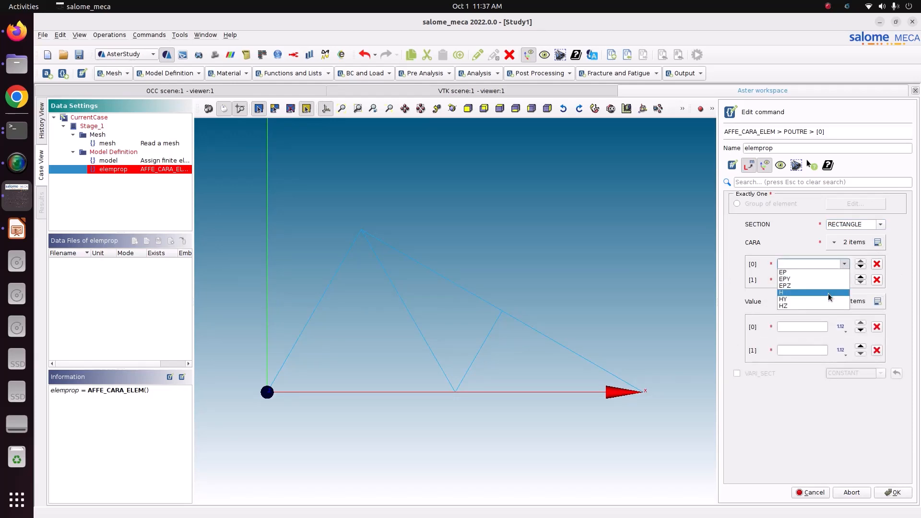
click(828, 294)
click(845, 280)
click(806, 319)
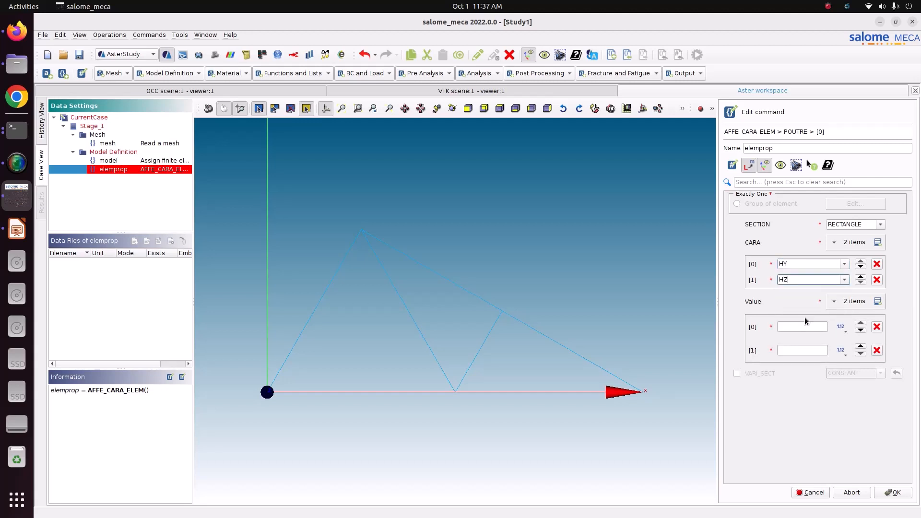
click(824, 328)
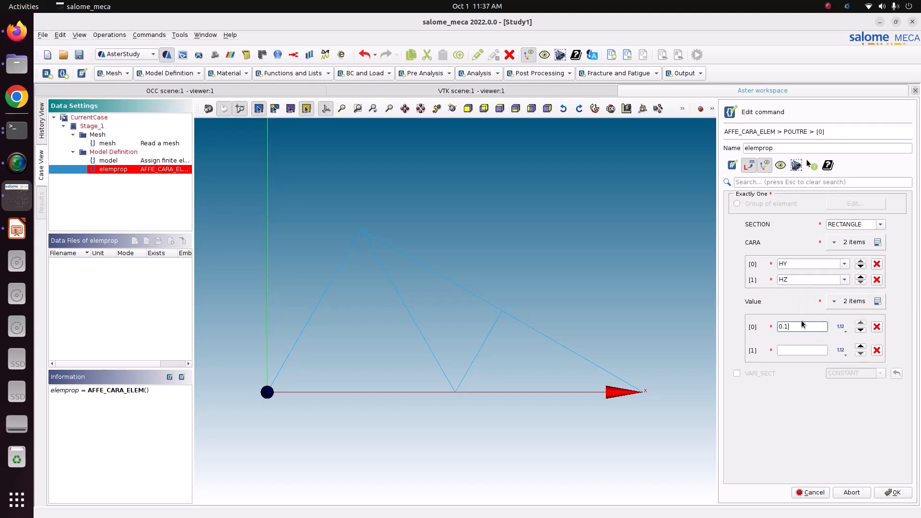
click(800, 349)
- Assign the beam section to the truss element group and confirm the AFFE_CARA_ELEM command
click(749, 205)
click(872, 203)
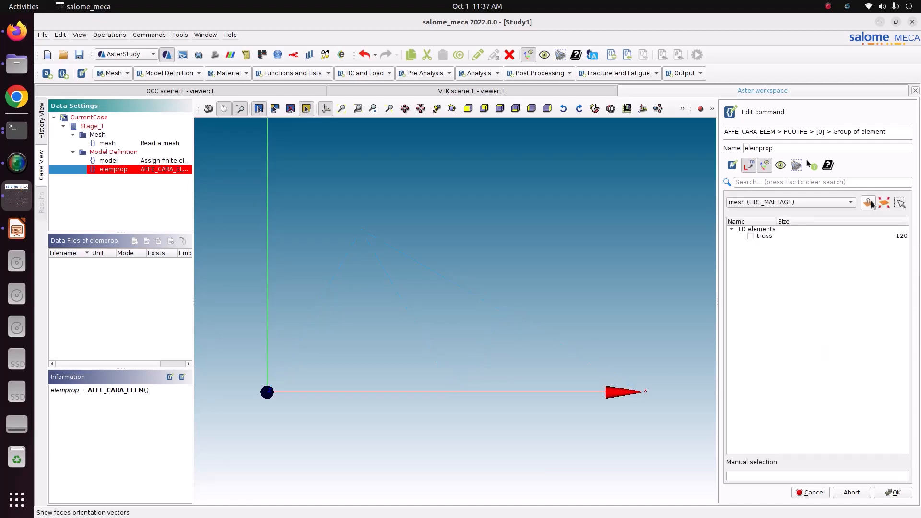
click(890, 492)
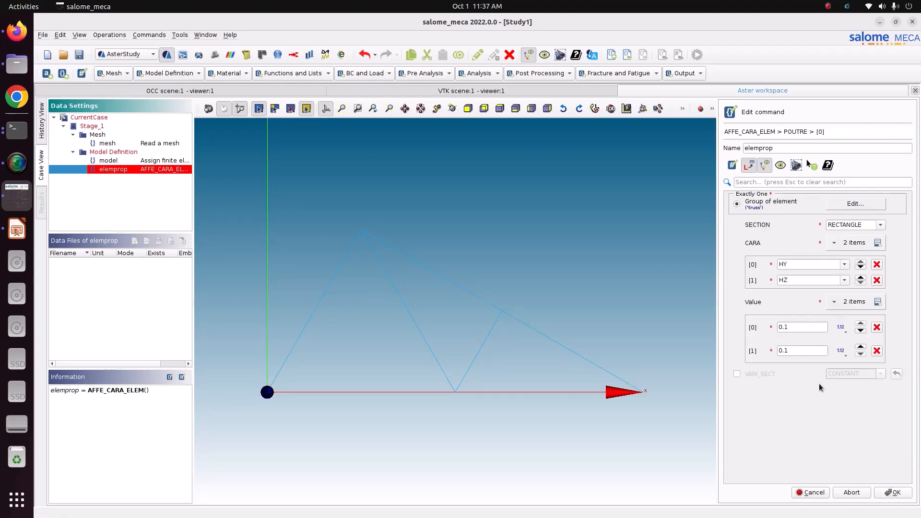
click(900, 494)
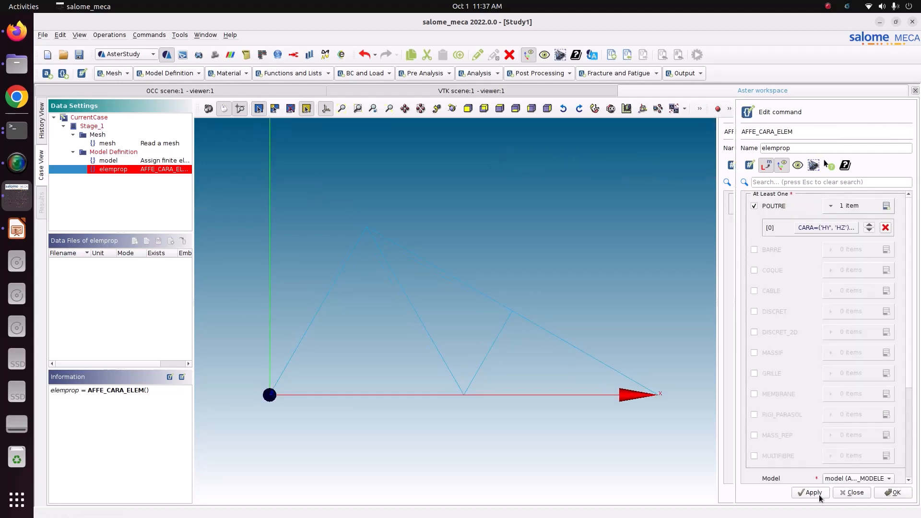
scroll(808, 462, down, 4)
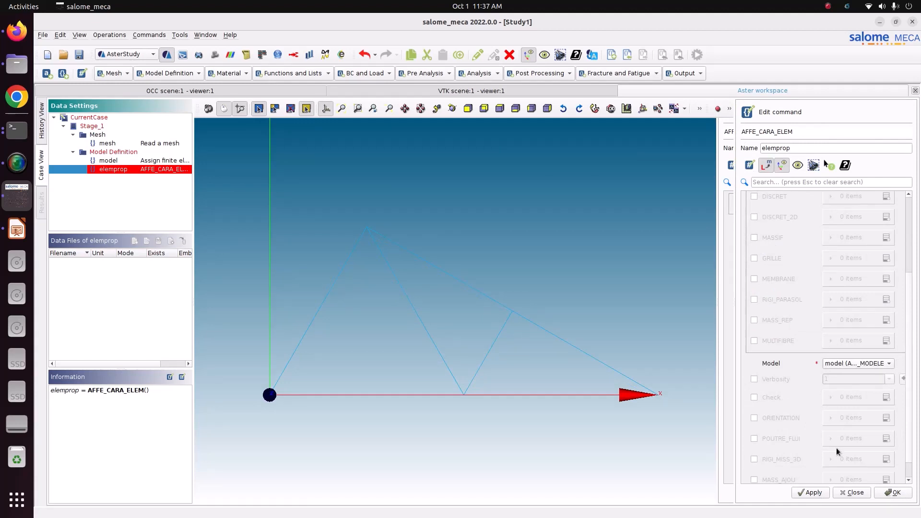
click(816, 492)
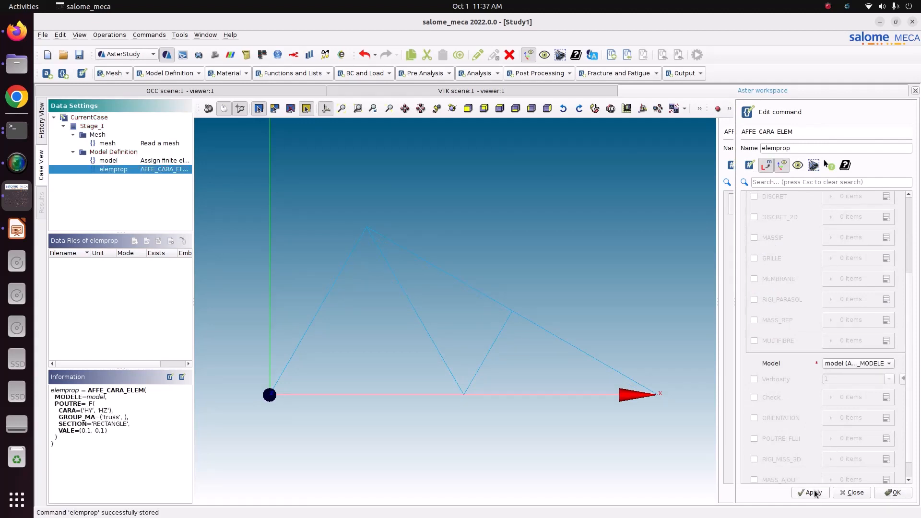
click(907, 495)
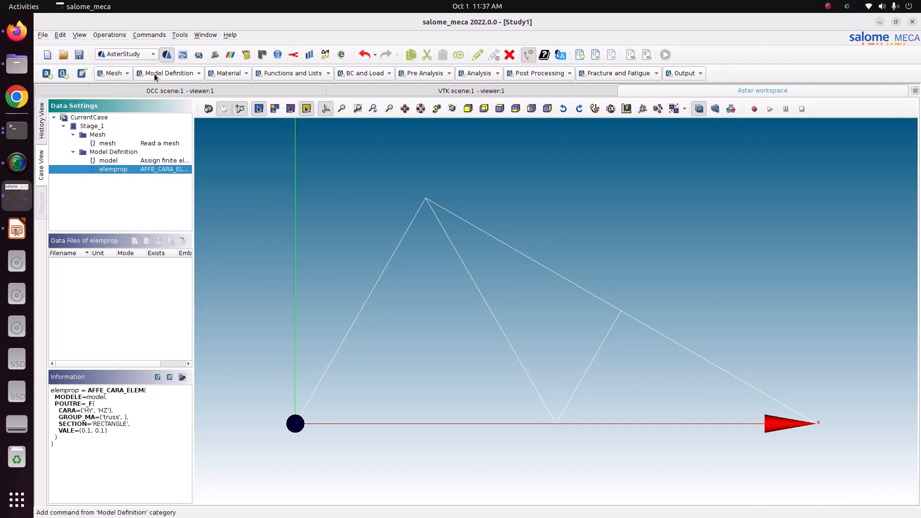
- Add a Define a material command with linear isotropic elasticity, Young's modulus 210e9 and Poisson's ratio 0.3
click(236, 74)
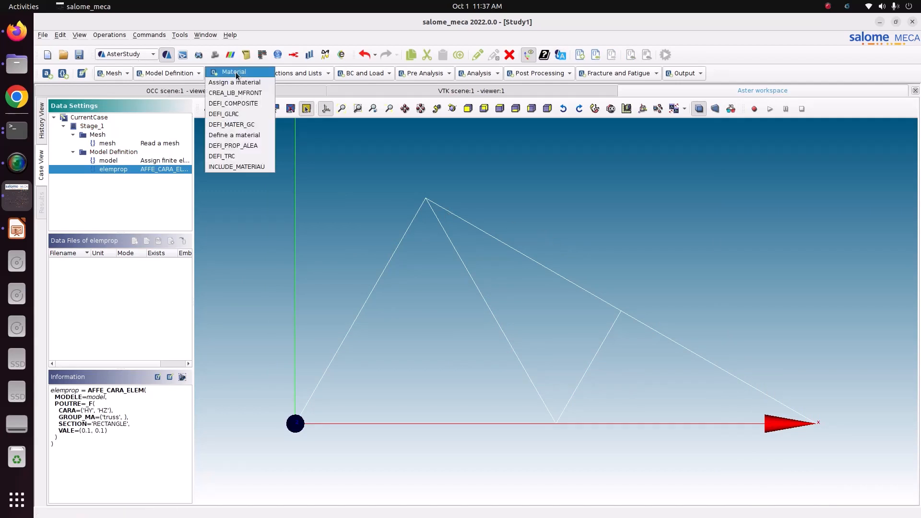
click(239, 136)
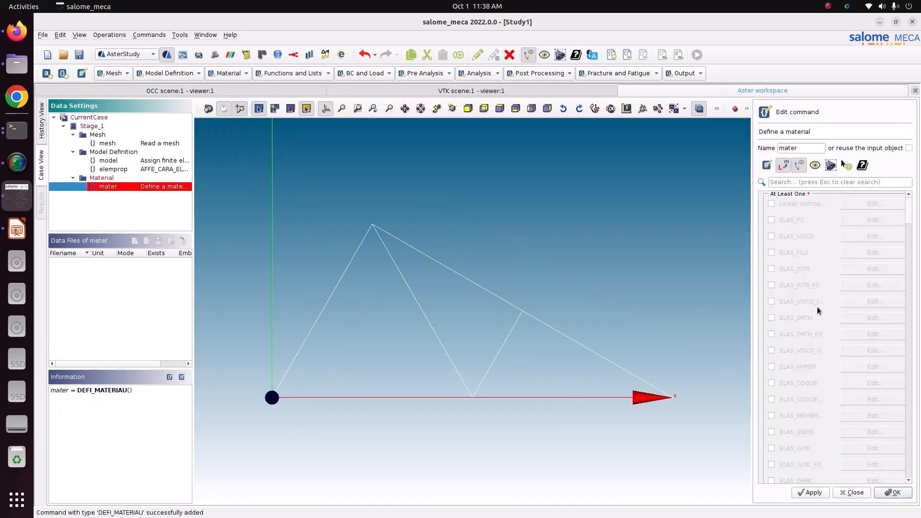
click(801, 205)
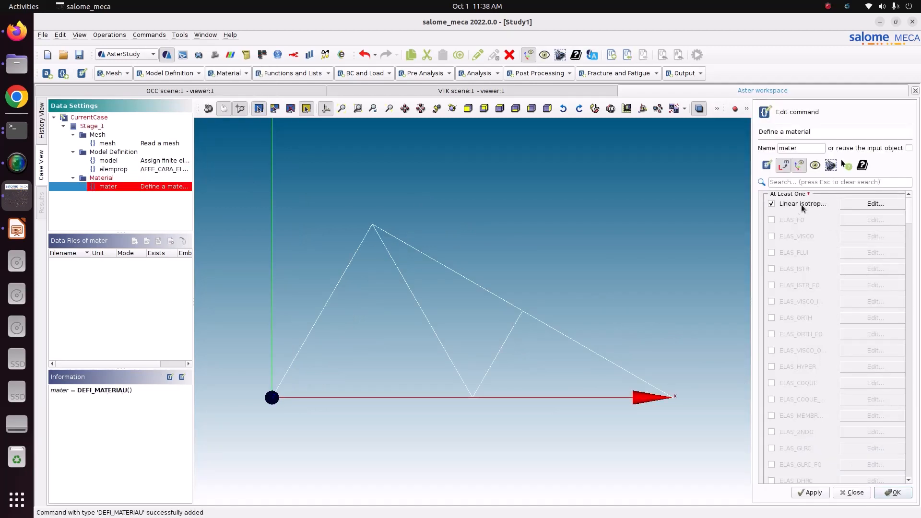
click(848, 204)
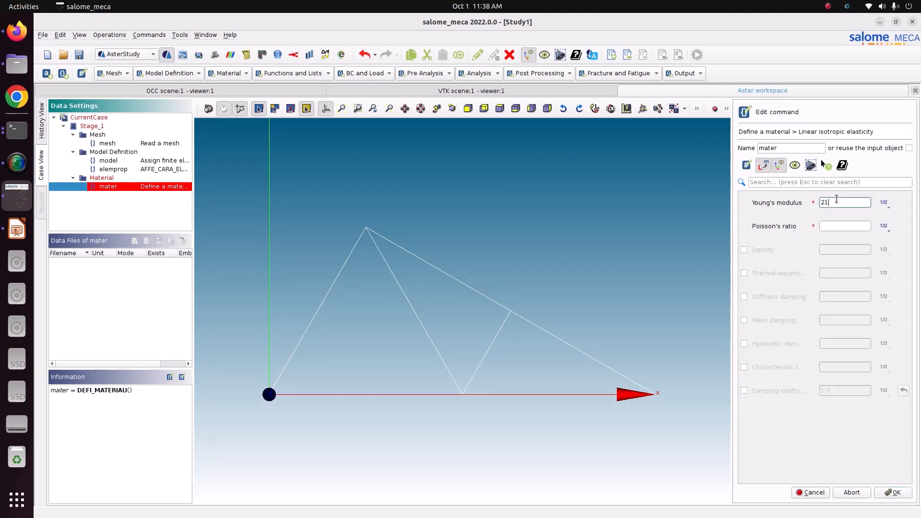
text(210e9)
click(837, 225)
text(0.3)
click(893, 494)
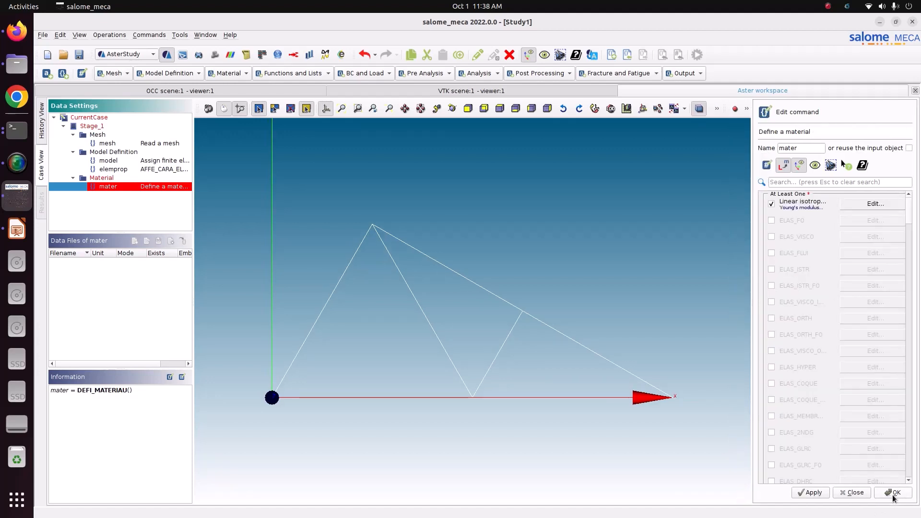
click(810, 493)
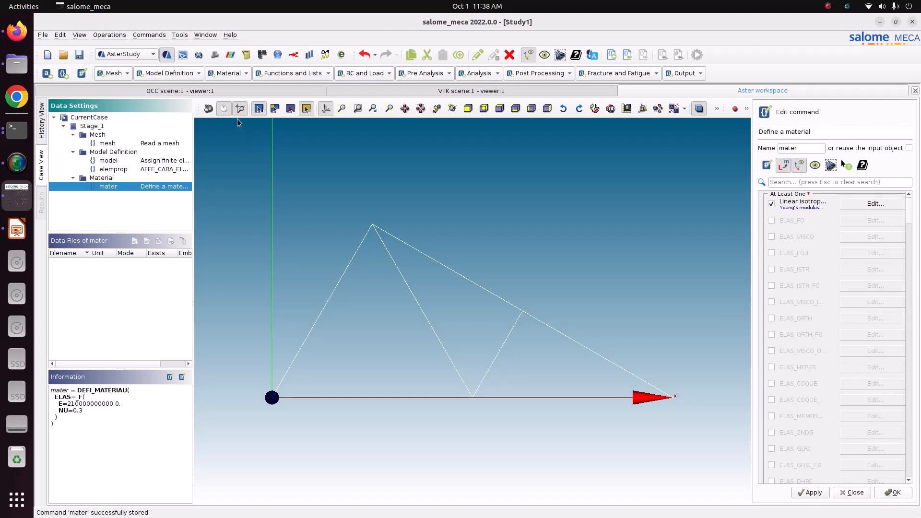
- Add an Assign a material command using the mesh and model, with one material assignment item
click(234, 74)
click(240, 82)
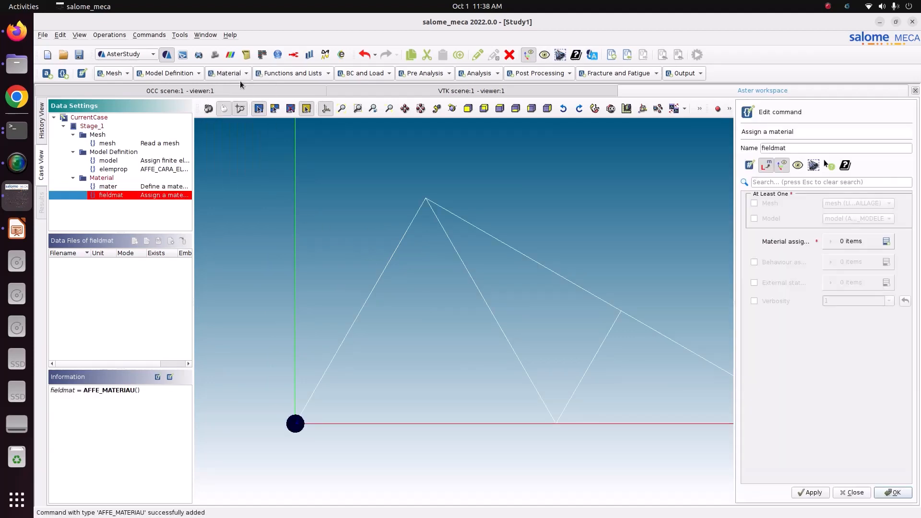
click(769, 204)
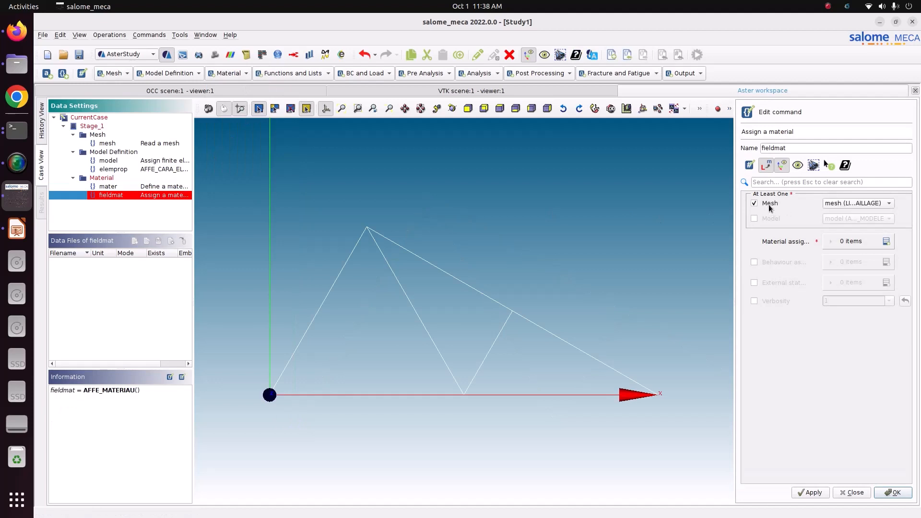
click(773, 218)
click(881, 244)
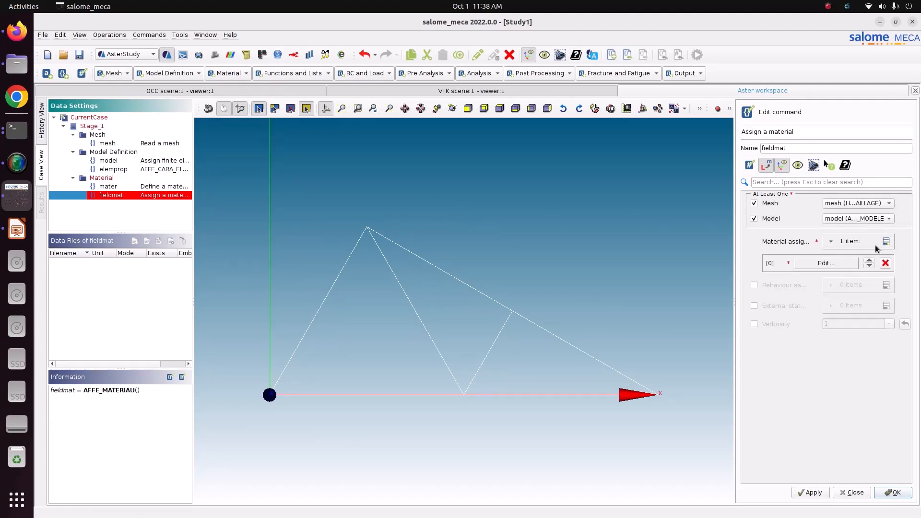
- Assign the material mater everywhere in the material assignment and confirm the command
click(841, 262)
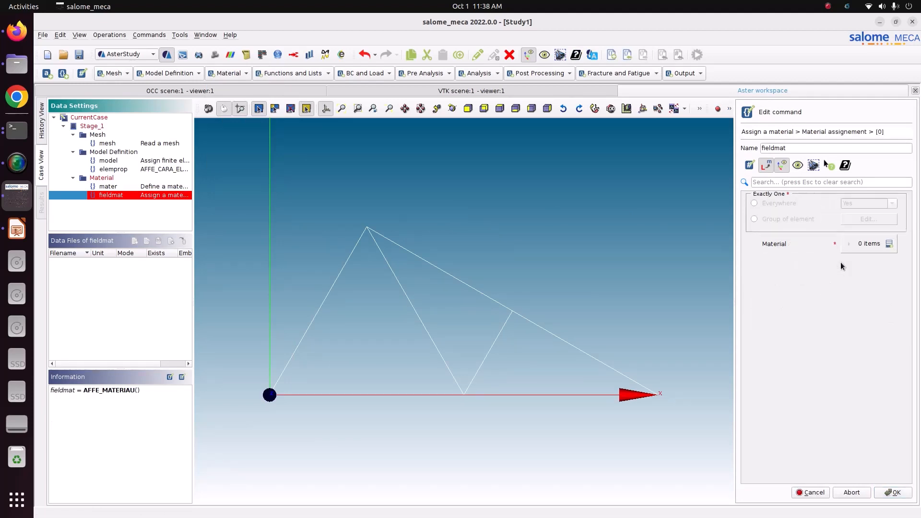
click(782, 204)
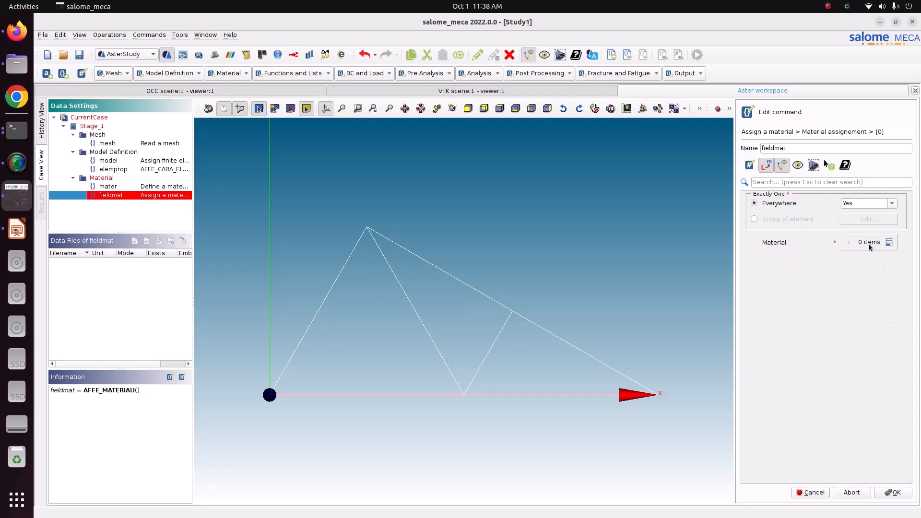
click(889, 242)
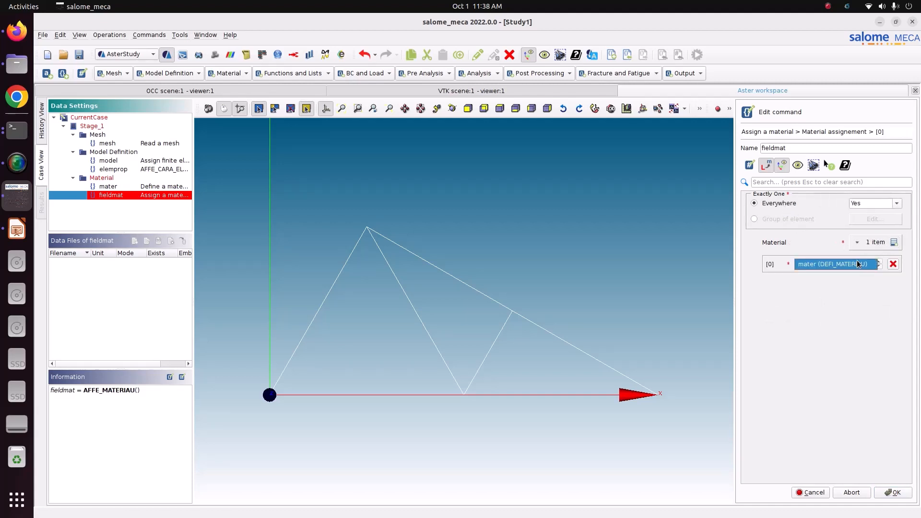
click(893, 493)
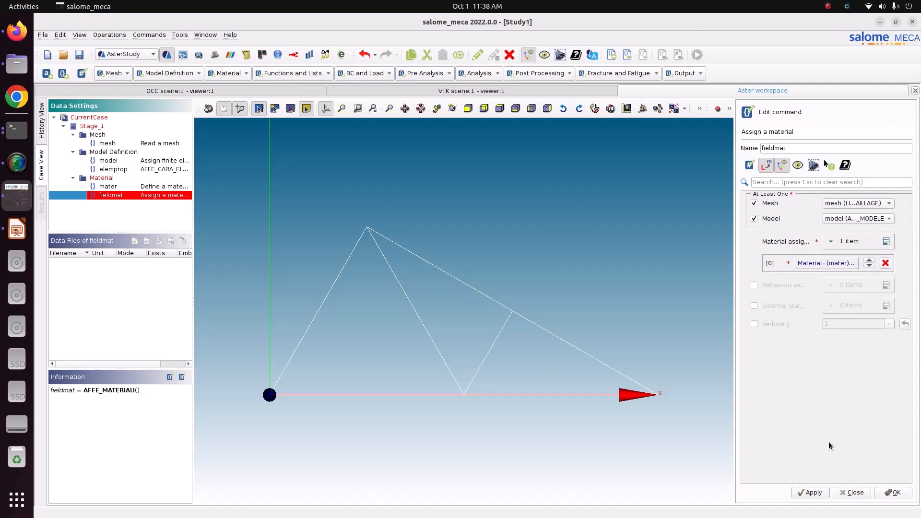
click(809, 493)
click(905, 494)
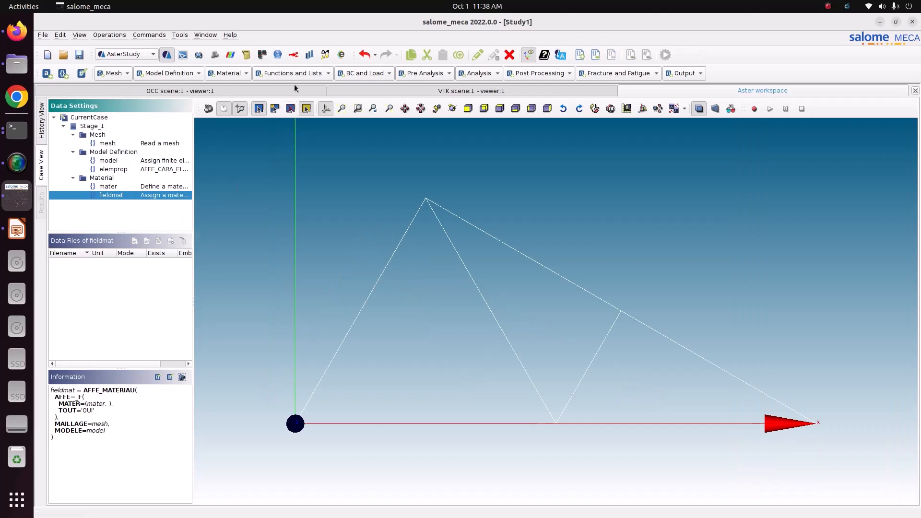
- Add an Assign mechanical load command named load, briefly checking the truss supports on the tutorial slide
click(362, 74)
click(380, 103)
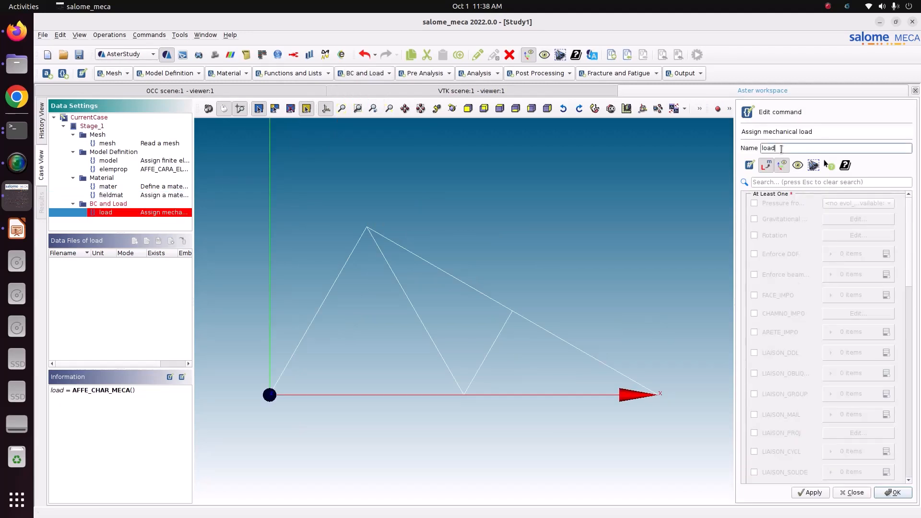
drag(780, 148, 758, 149)
click(21, 229)
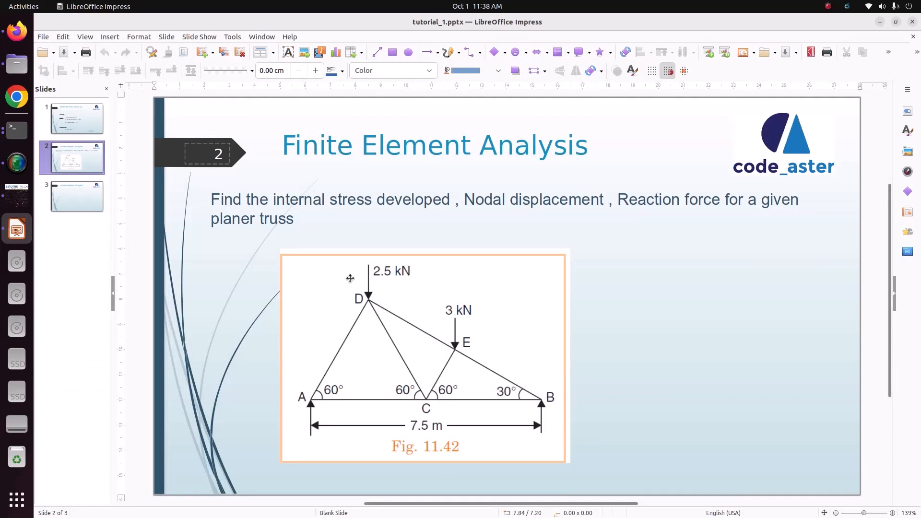
click(20, 199)
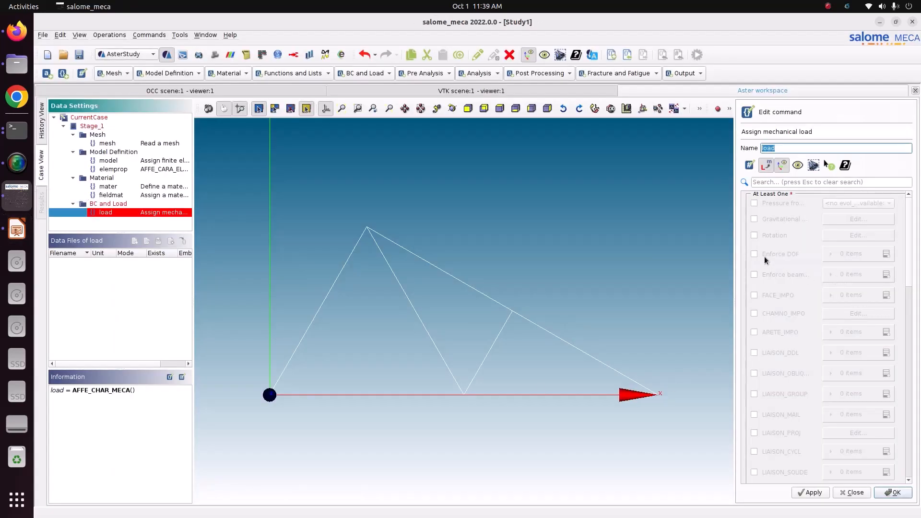
- Add an Enforce DOF item to the load and apply it to the Fix node group
click(754, 254)
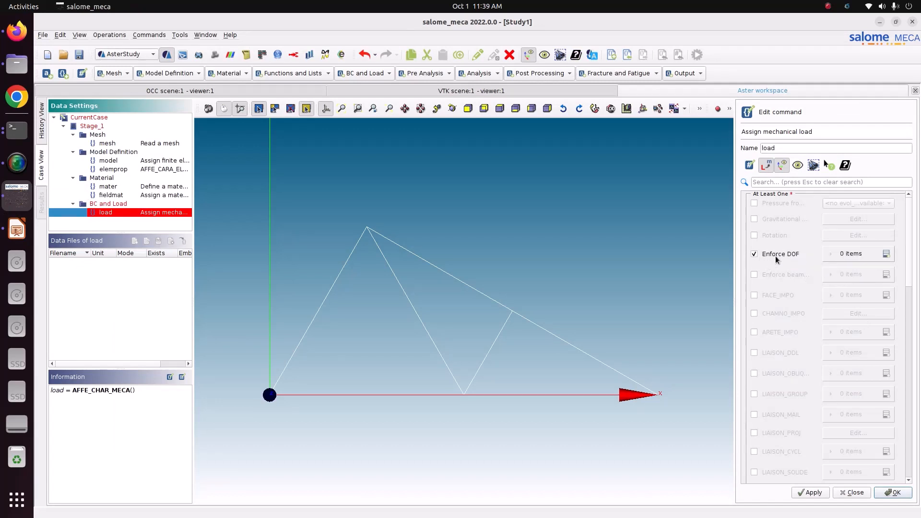
click(886, 254)
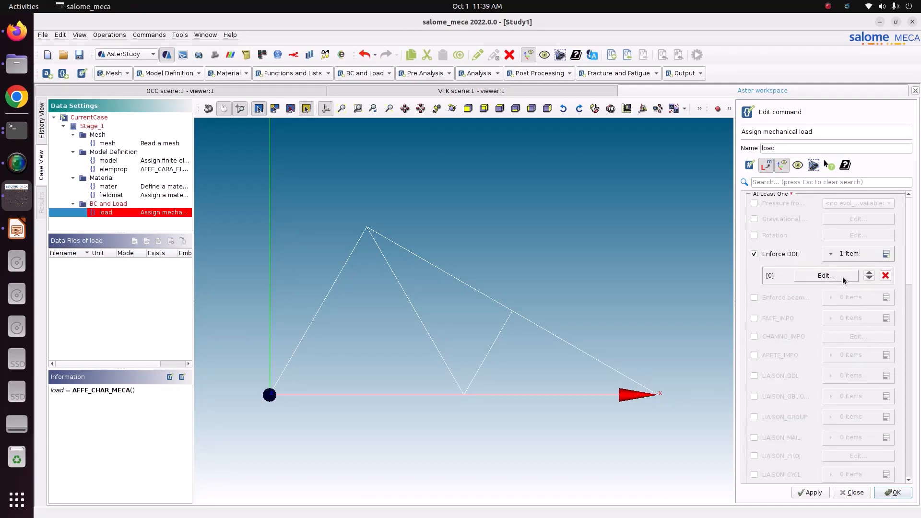
click(843, 277)
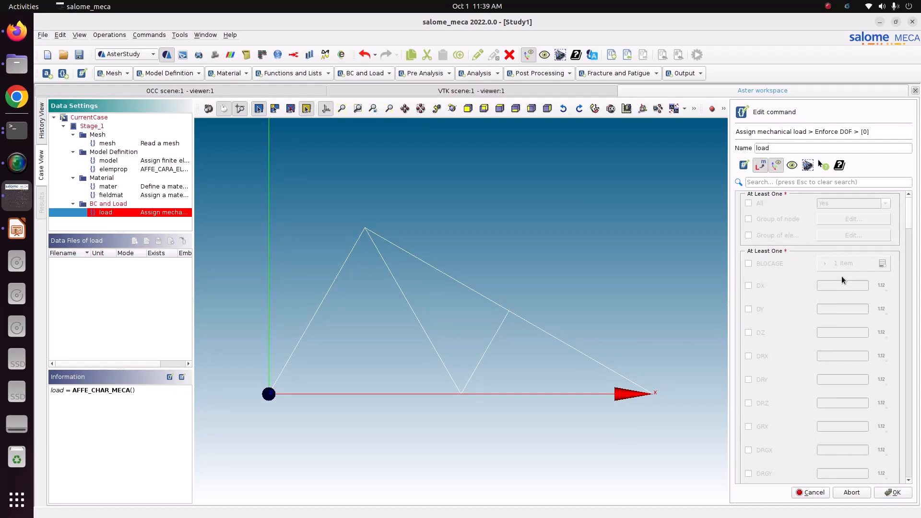
click(759, 217)
click(834, 221)
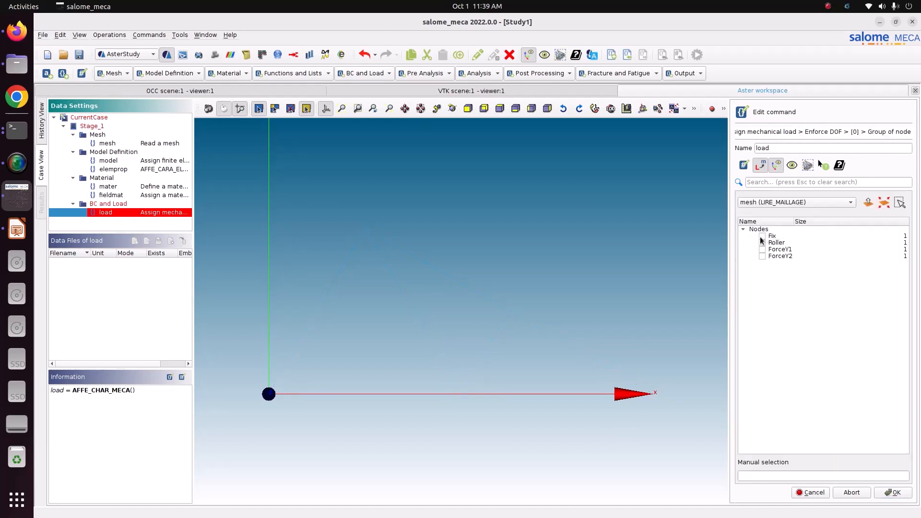
click(763, 236)
click(326, 109)
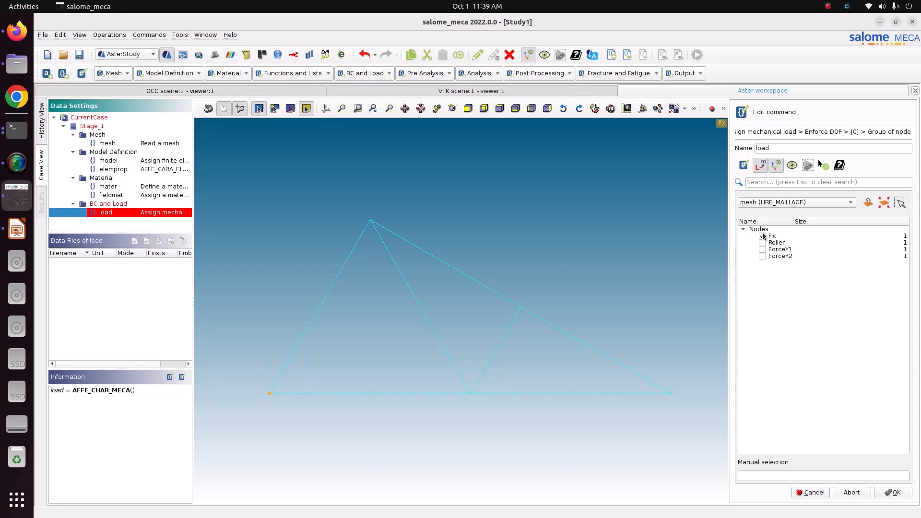
click(885, 494)
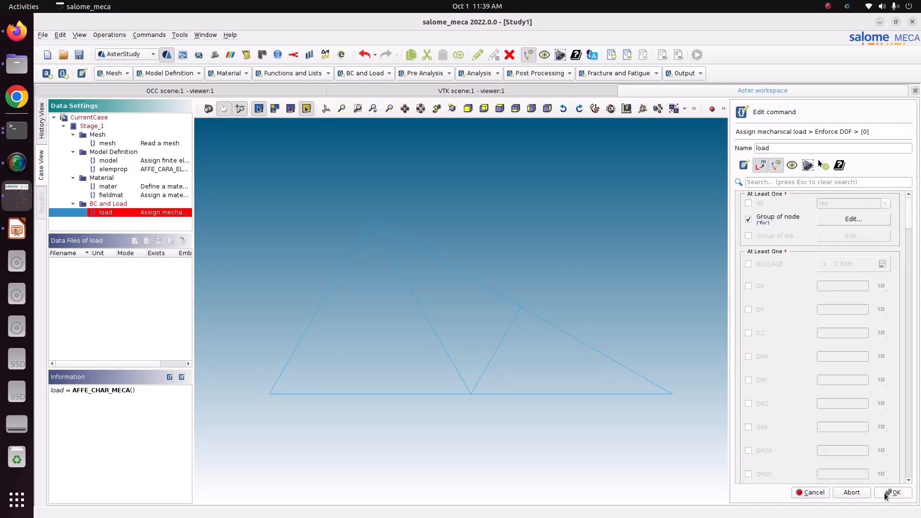
- Fix DX, DY, DZ, DRX, DRY and DRZ to 0 for the Fix node group and confirm the item
click(748, 286)
click(747, 310)
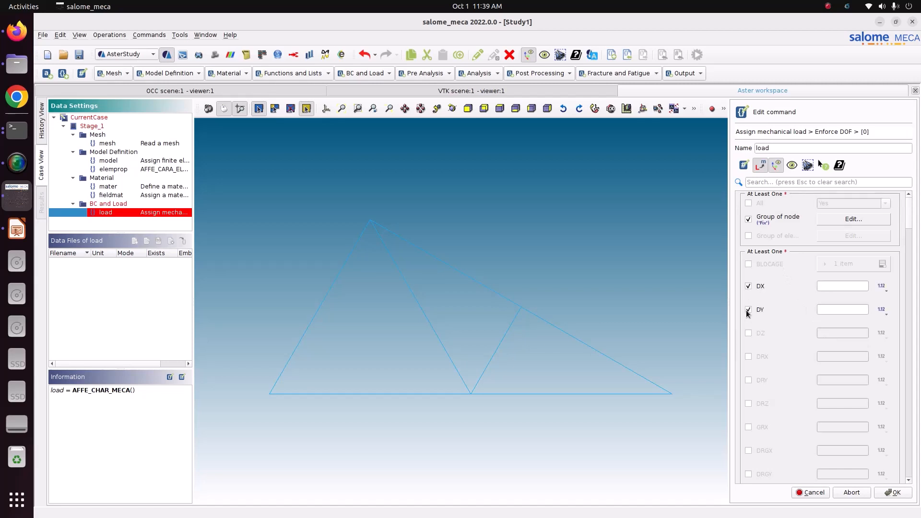
click(748, 334)
click(749, 357)
click(749, 381)
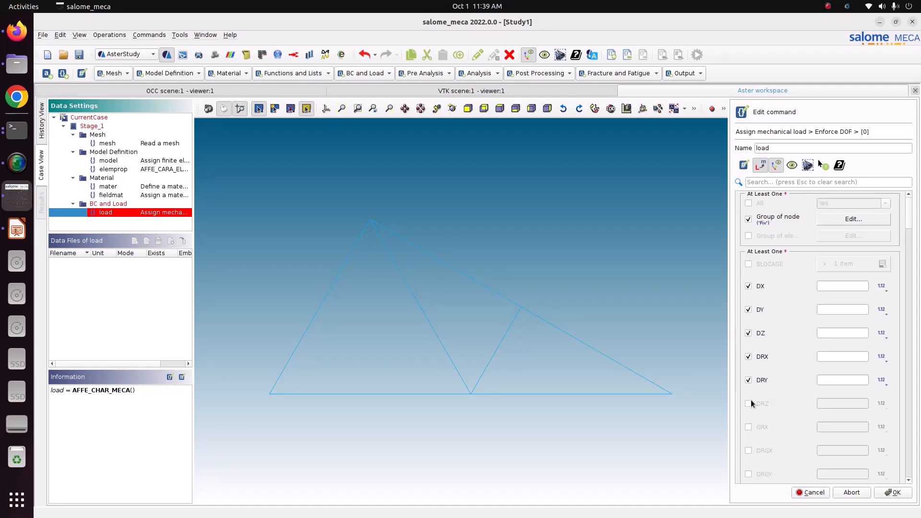
click(749, 403)
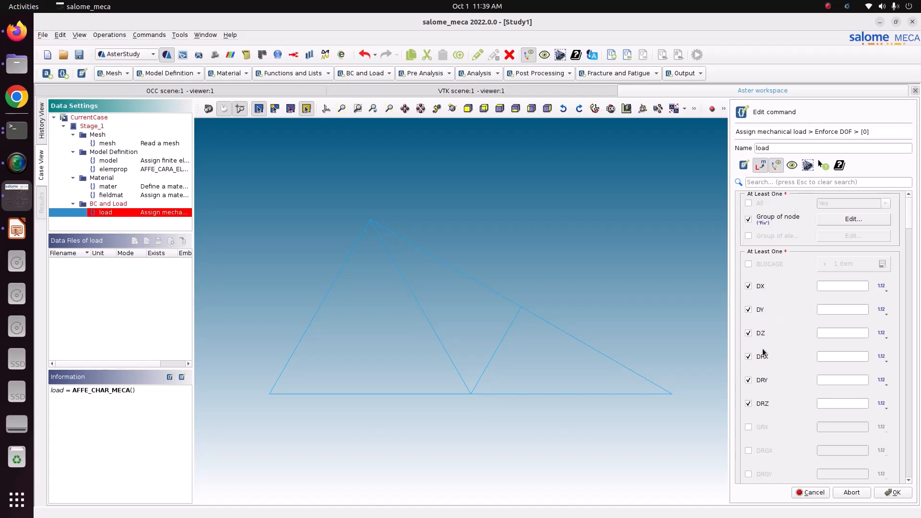
click(834, 286)
text(0)
key(Tab)
text(0)
key(Tab)
text(0)
key(Tab)
text(0)
key(Tab)
text(0)
key(Tab)
text(0)
click(896, 495)
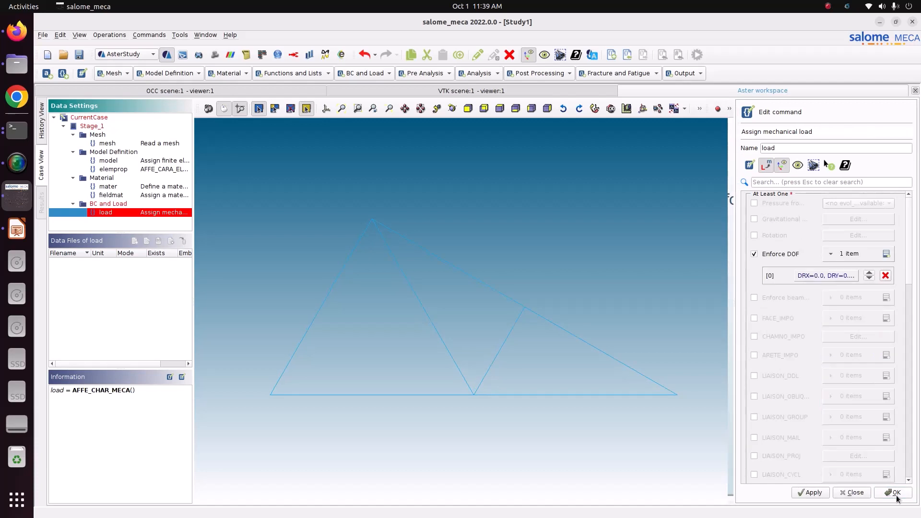
- Add a second Enforce DOF item and apply it to the Roller node group
click(886, 254)
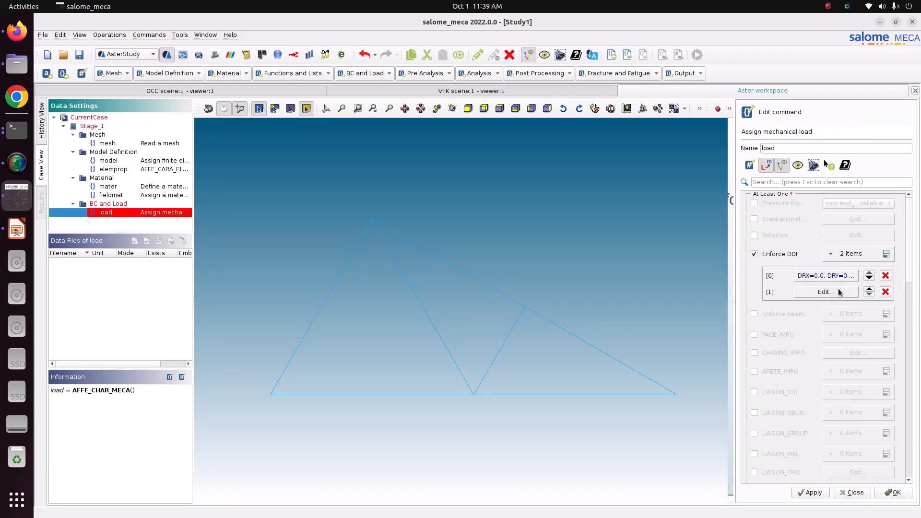
click(826, 292)
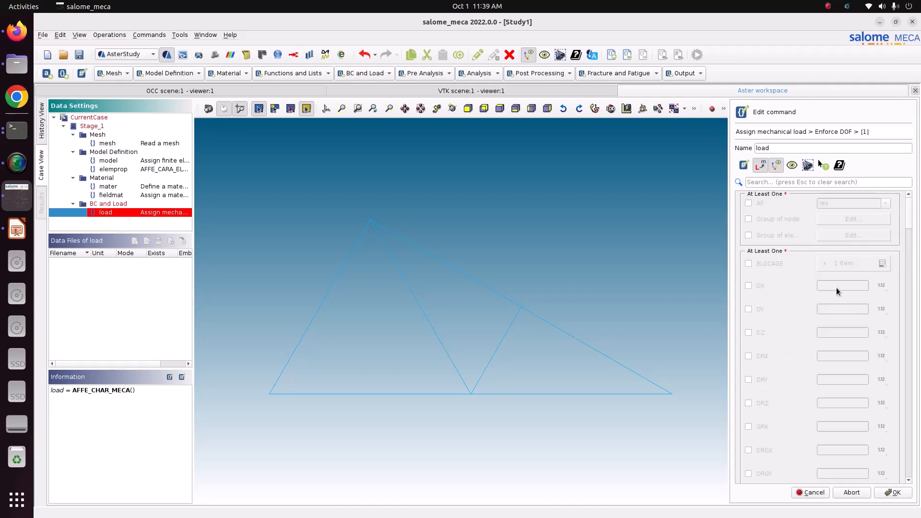
click(841, 218)
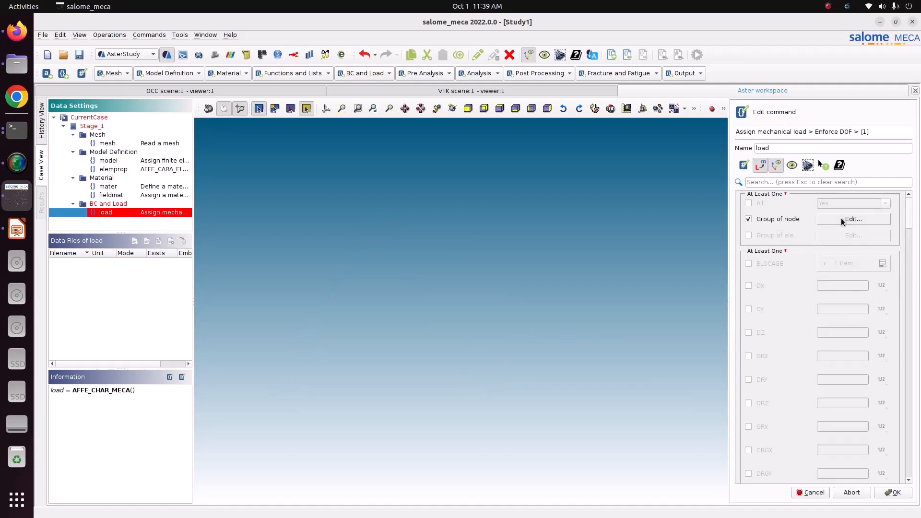
click(762, 243)
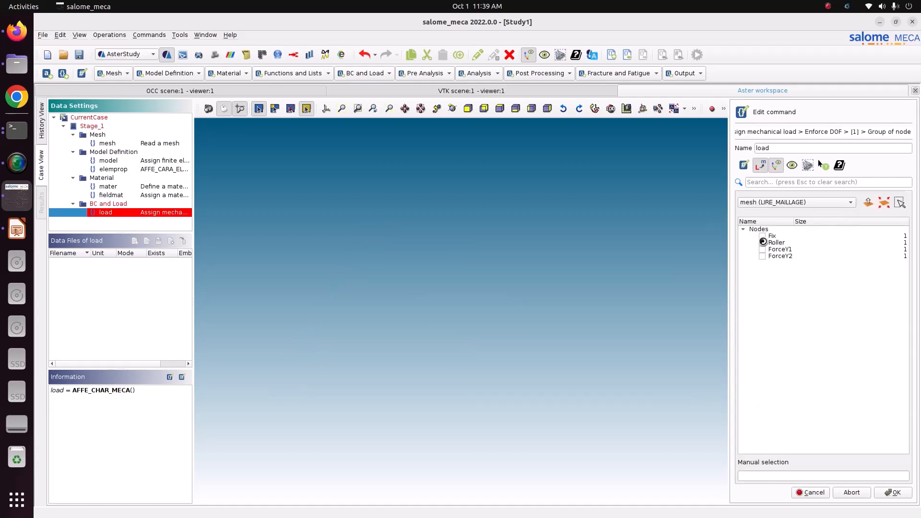
click(886, 492)
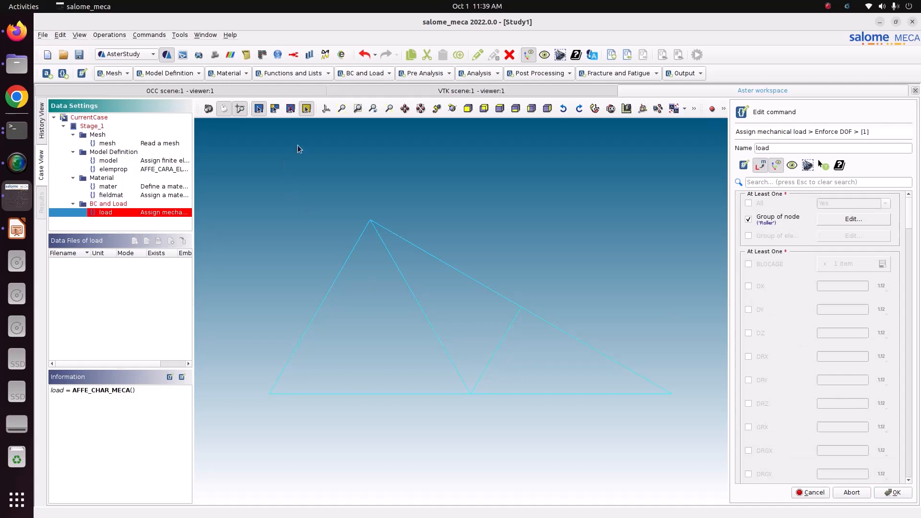
click(326, 108)
scroll(332, 304, down, 3)
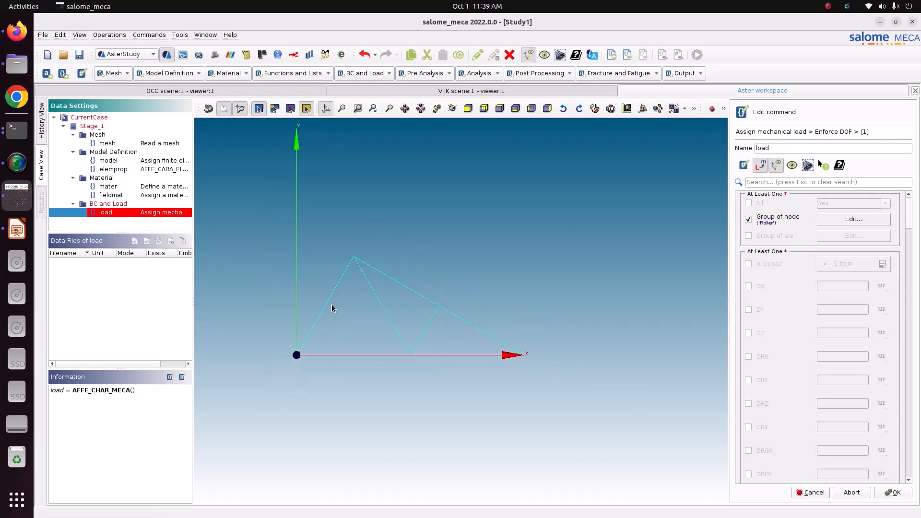
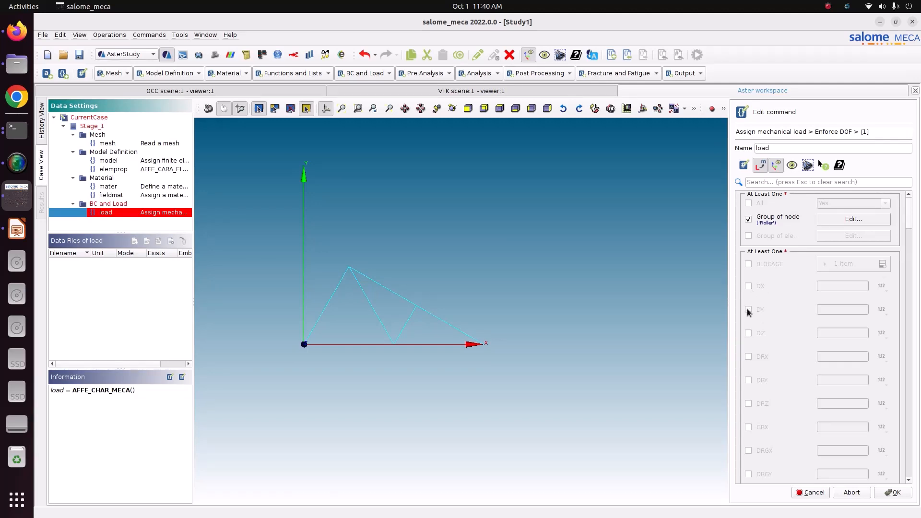
- Fix DY and DZ to 0 for the Roller node group and confirm the enforced DOF item
click(749, 310)
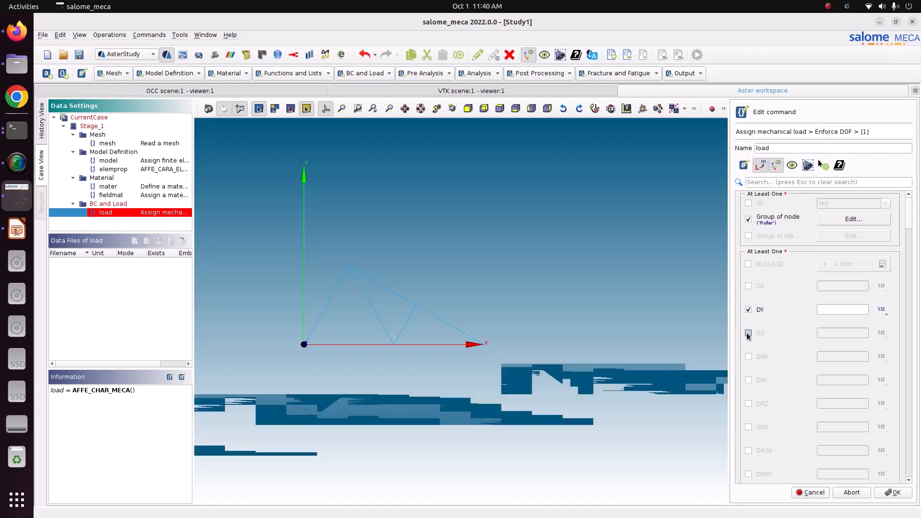
click(748, 333)
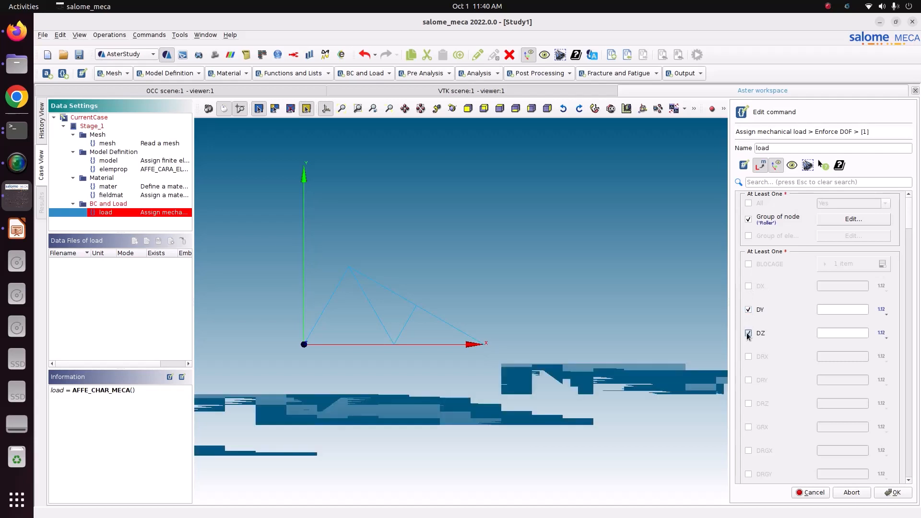
click(850, 314)
text(0)
key(Tab)
key(Tab)
text(0)
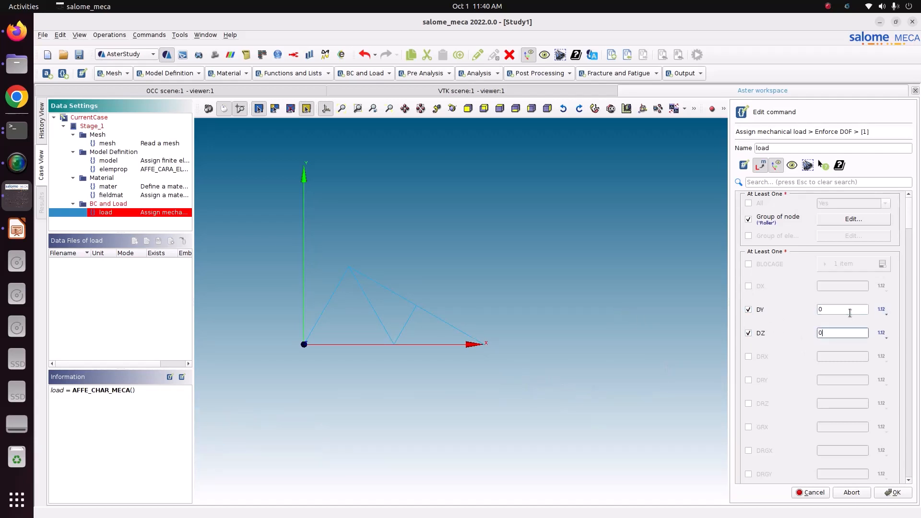
key(Tab)
click(903, 495)
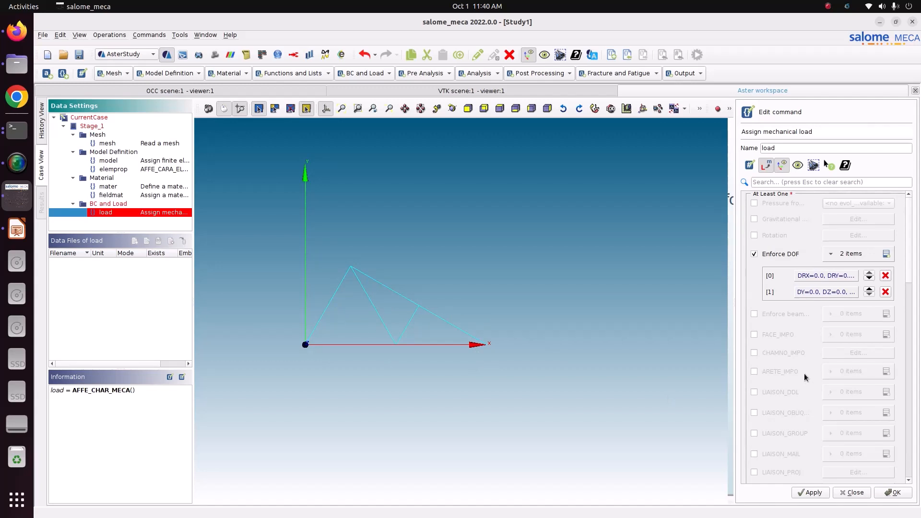
- Check the truss loads on the tutorial slide, then add a FORCE_NODALE item applied to the ForceY1 node group
click(17, 229)
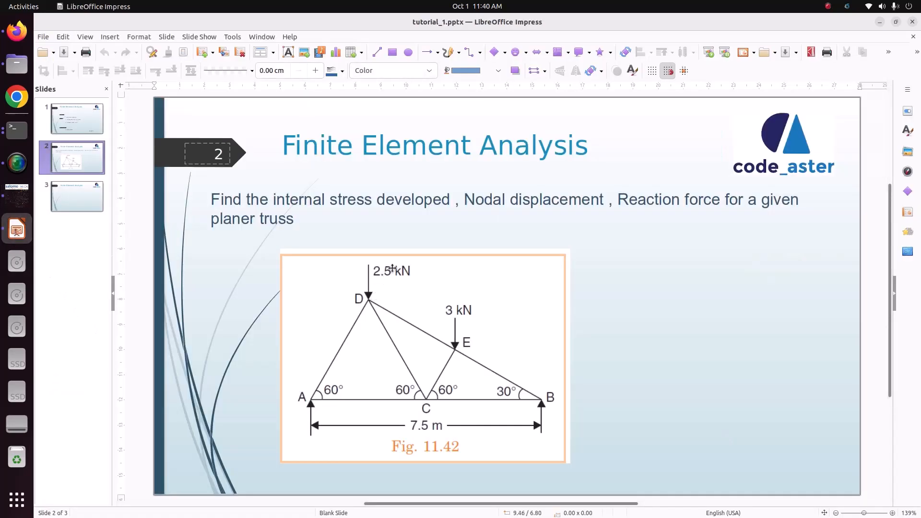
click(17, 196)
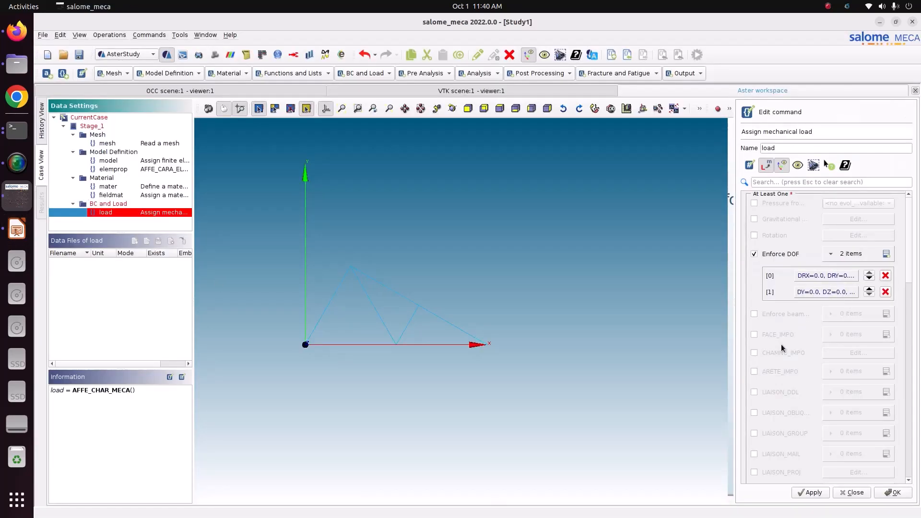
scroll(781, 344, down, 10)
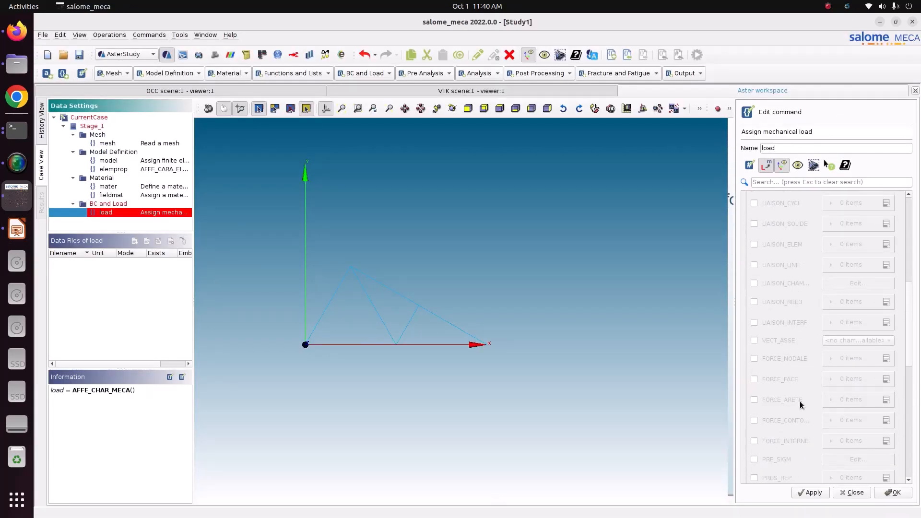
scroll(787, 391, down, 3)
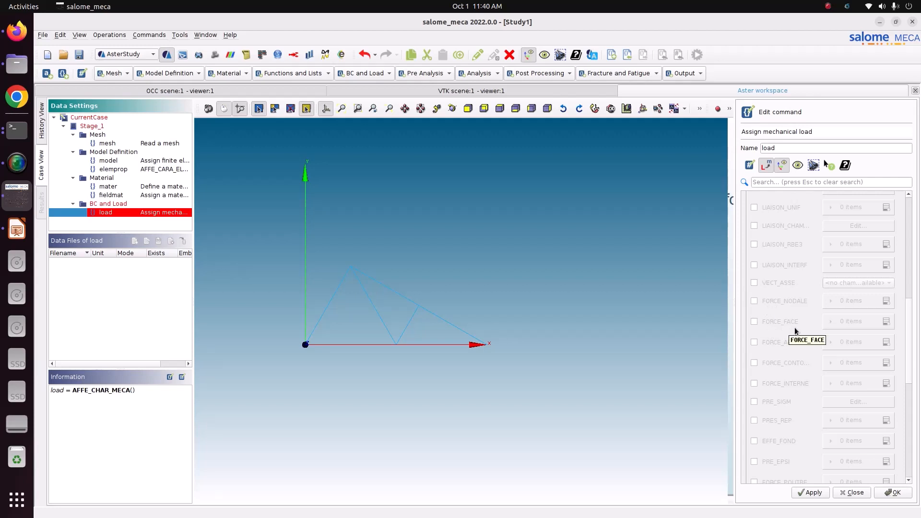
click(756, 301)
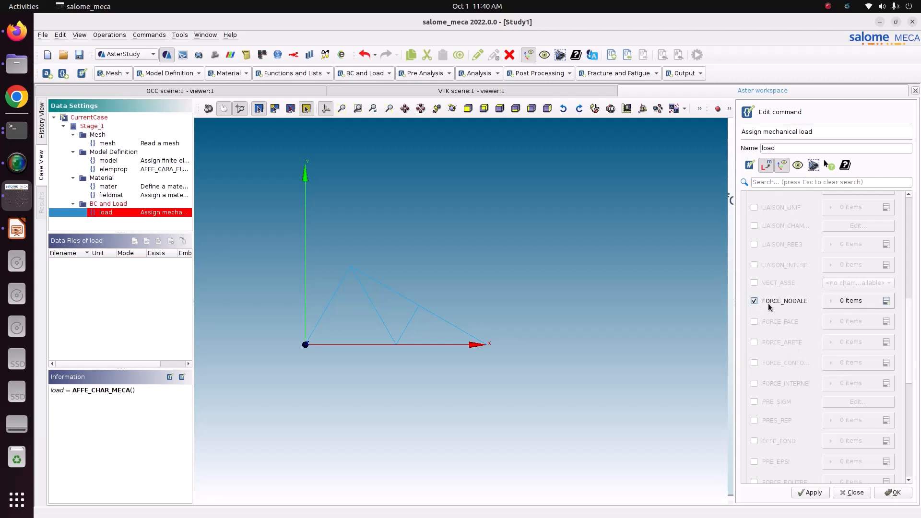
click(887, 301)
click(829, 323)
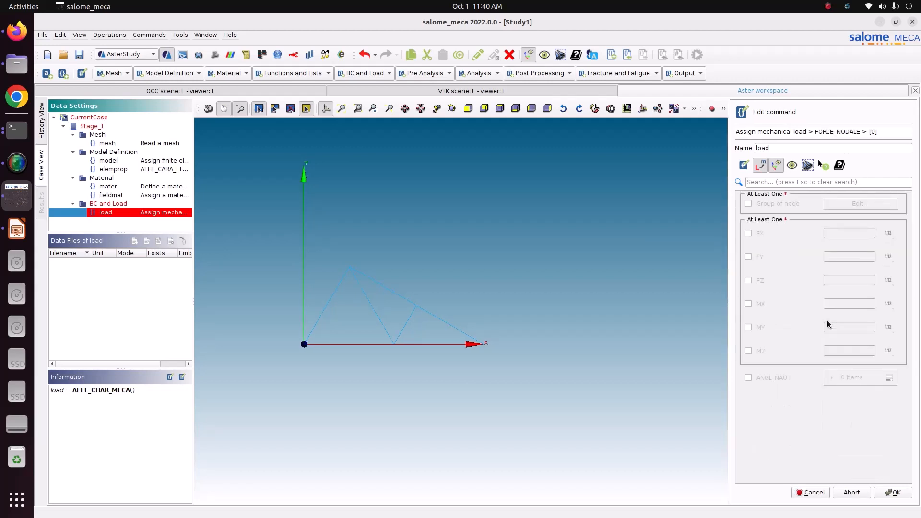
click(773, 205)
click(852, 203)
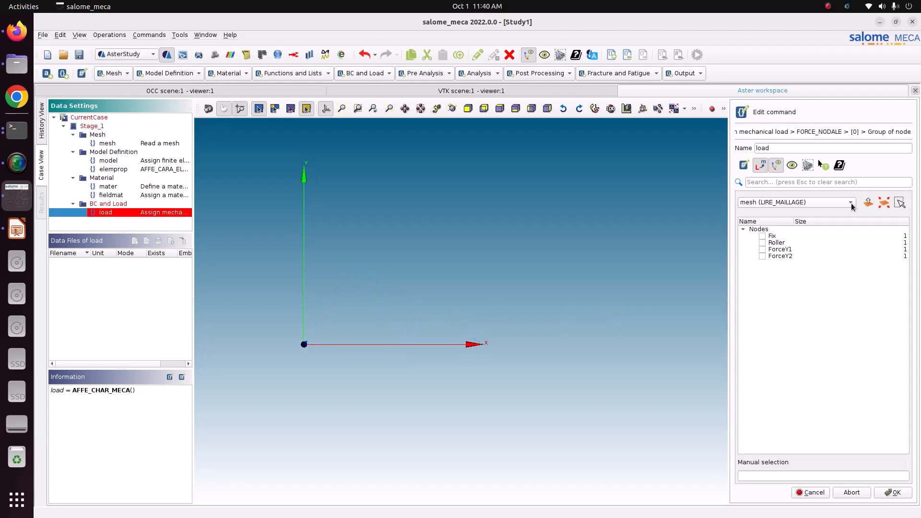
click(762, 250)
click(900, 494)
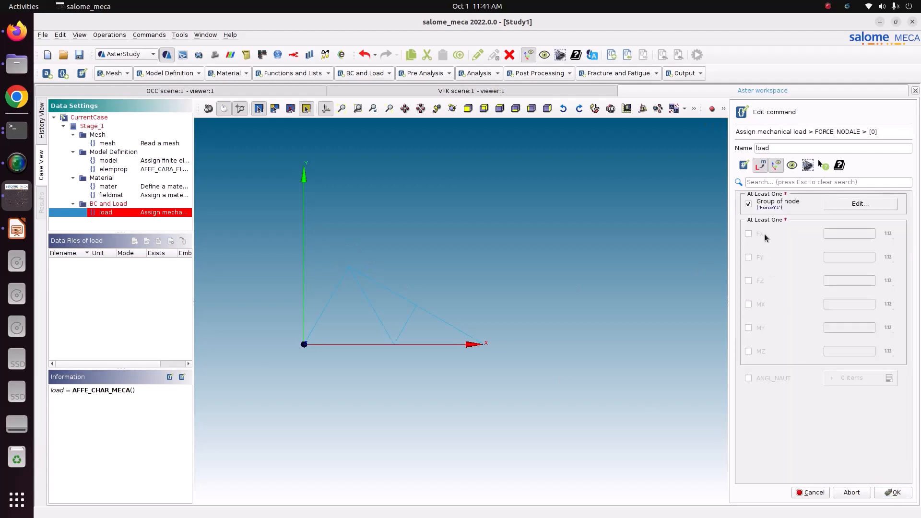
- Set FY to -2500 for the ForceY1 nodal force and confirm the item
click(750, 257)
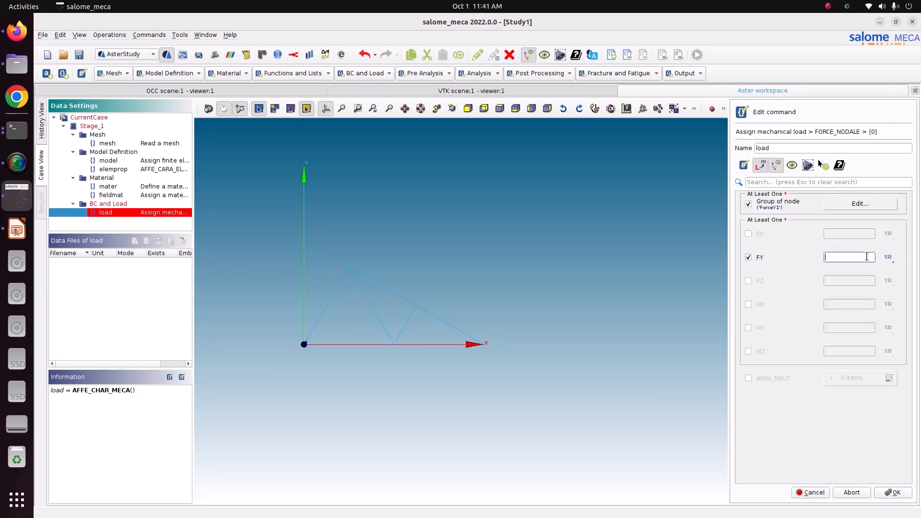
click(17, 229)
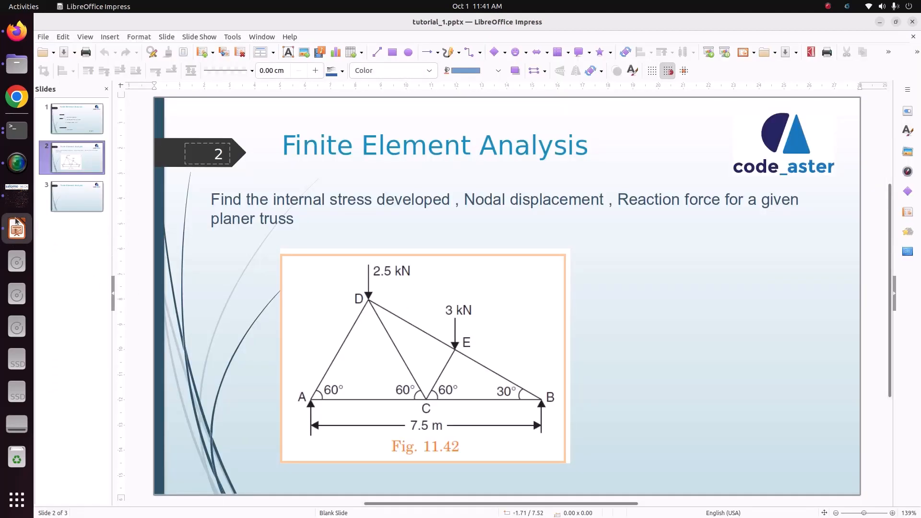
click(17, 196)
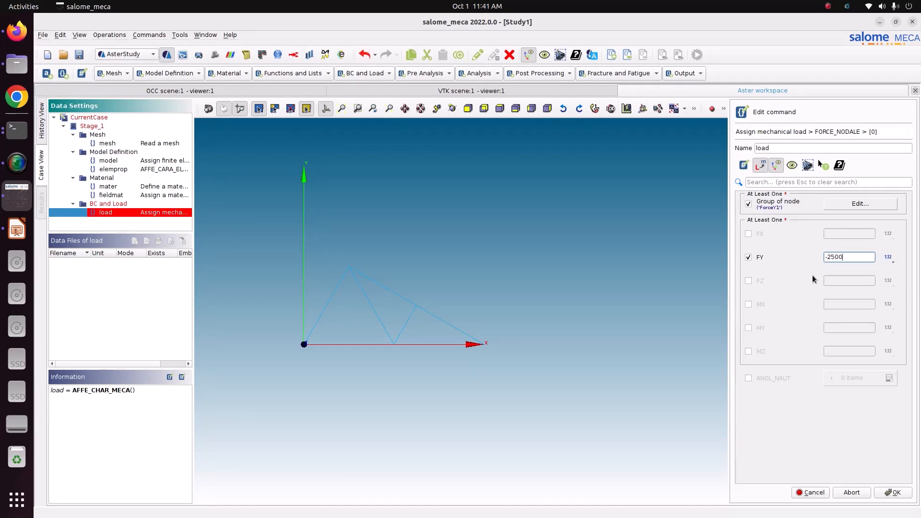
click(892, 493)
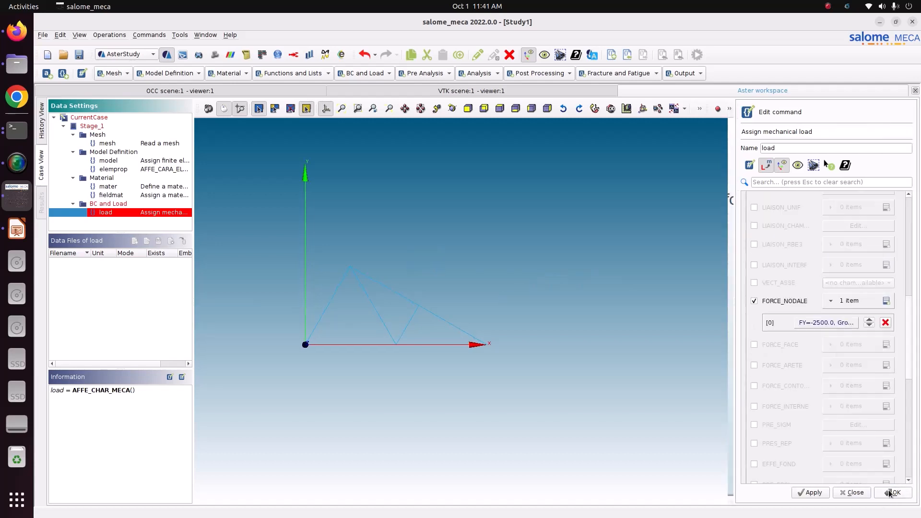
- Add a second FORCE_NODALE item with FY enabled and apply it to the ForceY2 node group
click(886, 302)
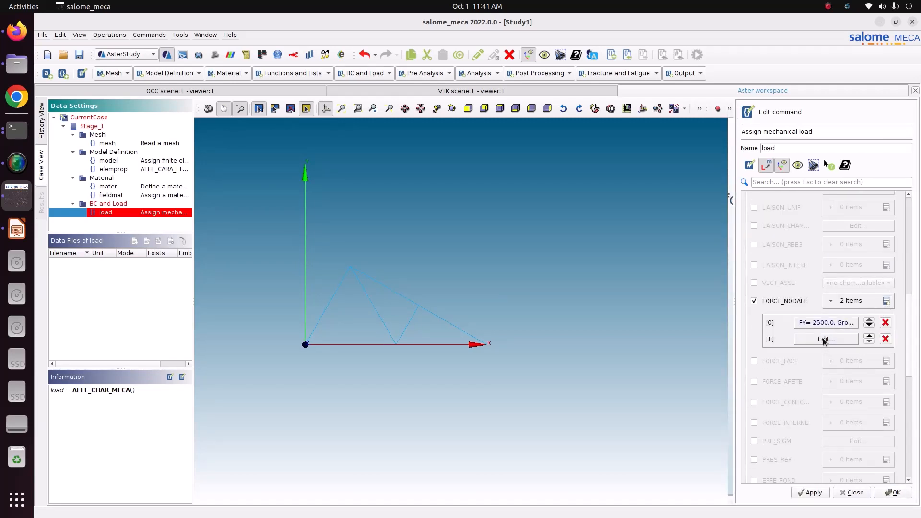
click(823, 338)
click(749, 257)
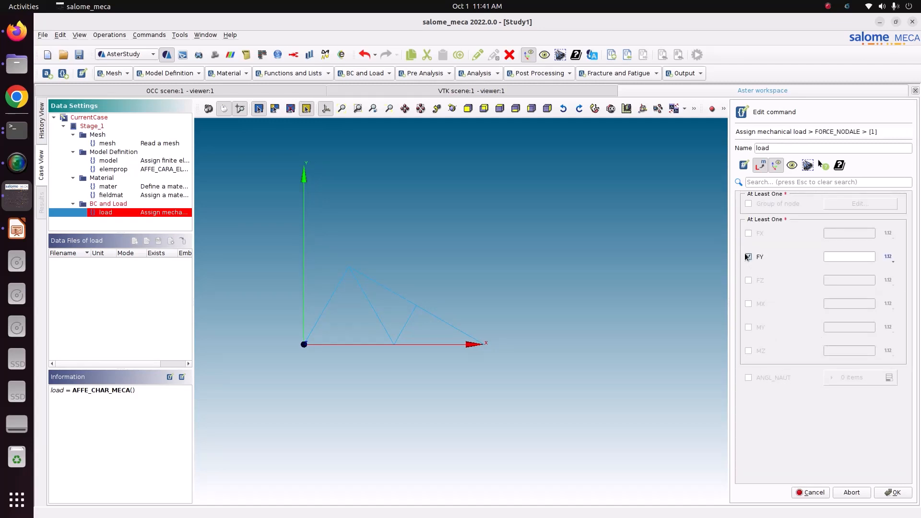
click(767, 206)
click(828, 203)
click(761, 258)
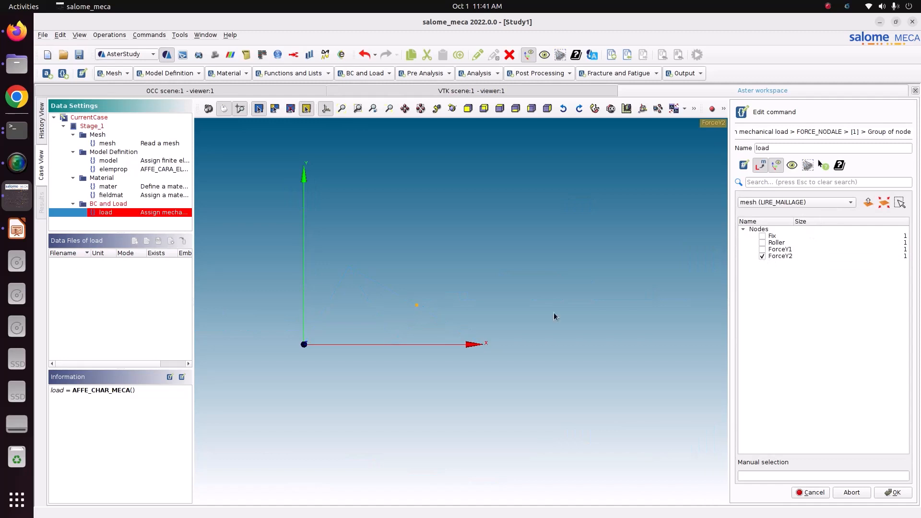
click(894, 492)
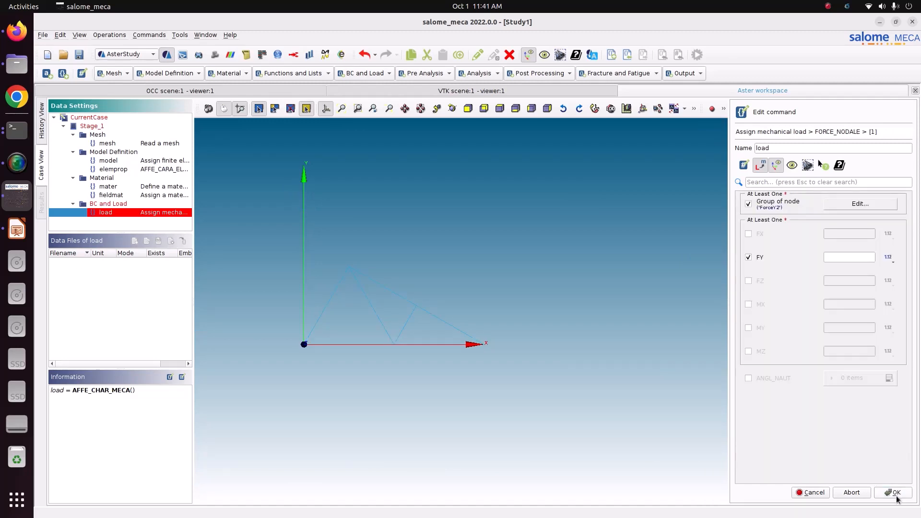
- Set FY to -3000 for the ForceY2 nodal force and confirm the item
click(842, 254)
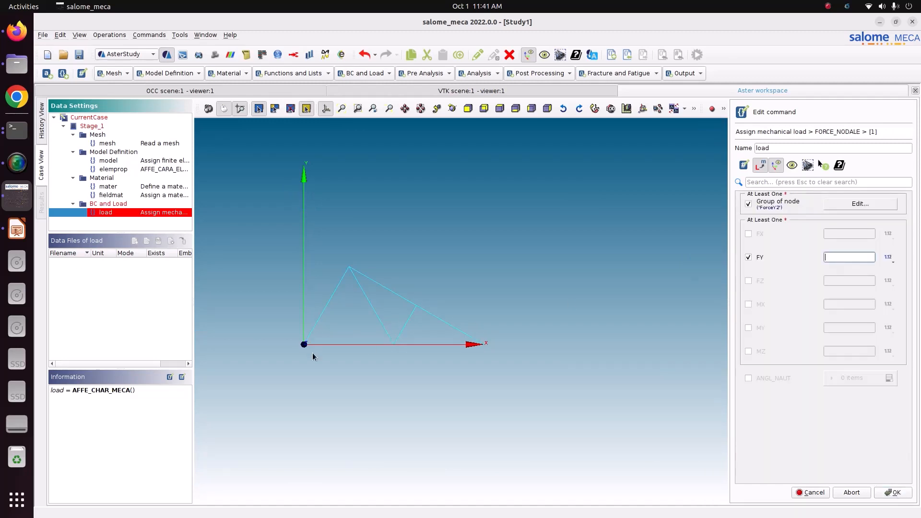
click(17, 229)
click(14, 192)
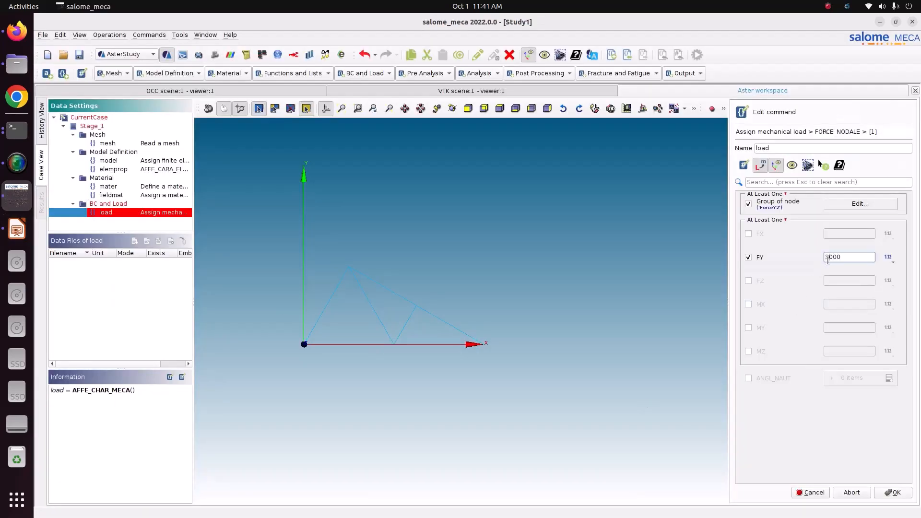
click(826, 257)
text(-)
click(893, 493)
- Review the load command's enforced DOFs and nodal forces, then apply and save the load command
scroll(818, 383, up, 8)
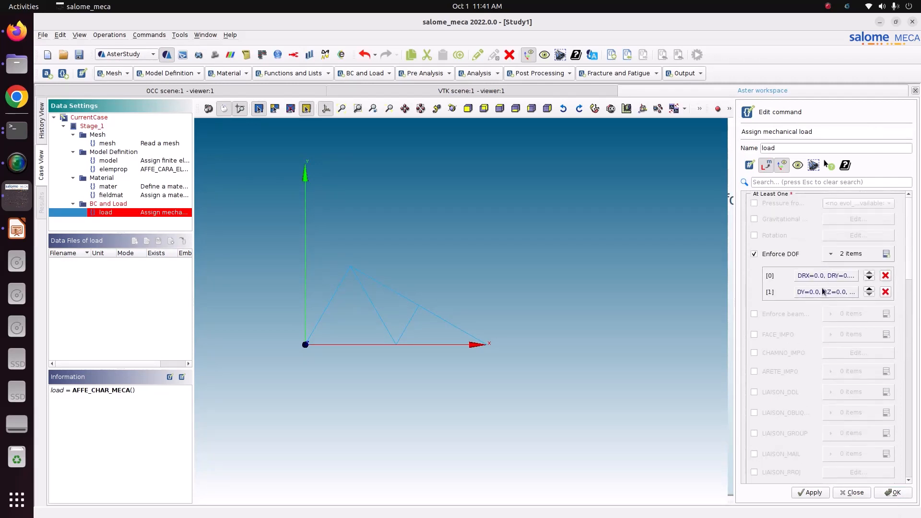
scroll(877, 326, down, 3)
scroll(875, 328, down, 3)
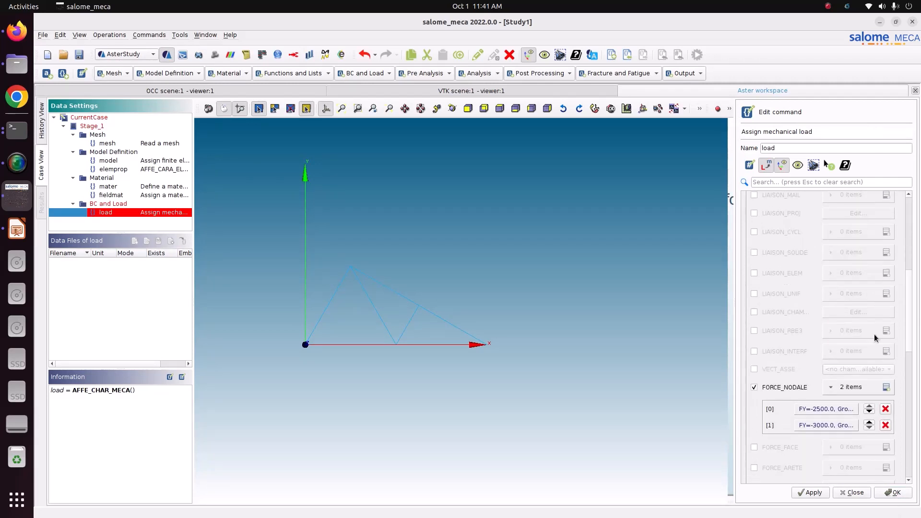
scroll(808, 422, down, 5)
scroll(807, 422, down, 4)
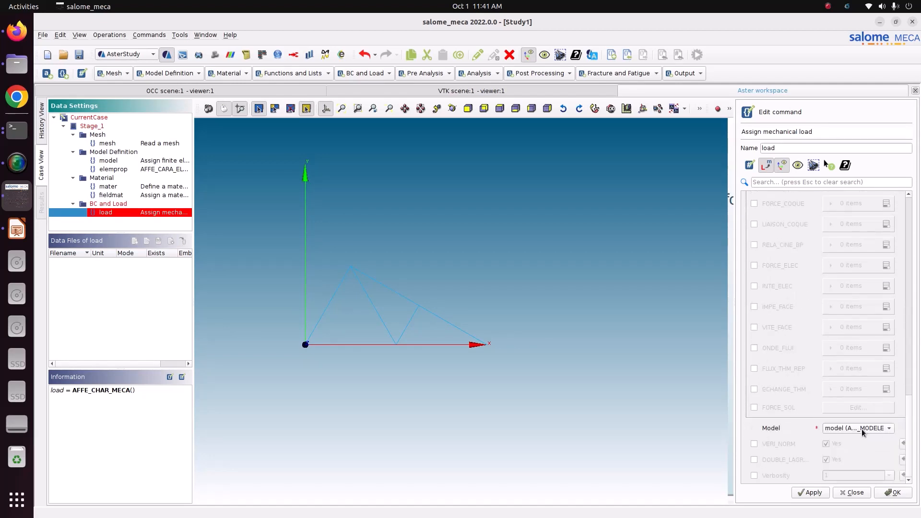
click(806, 495)
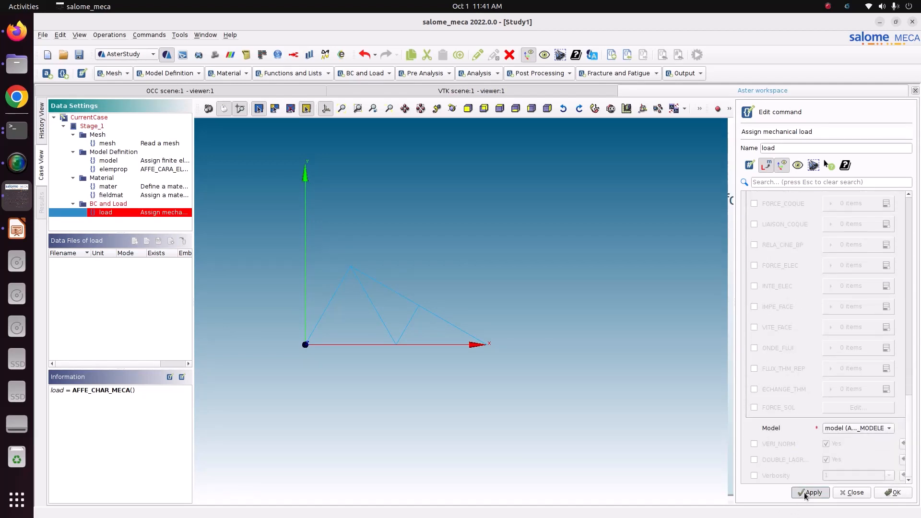
scroll(158, 446, down, 2)
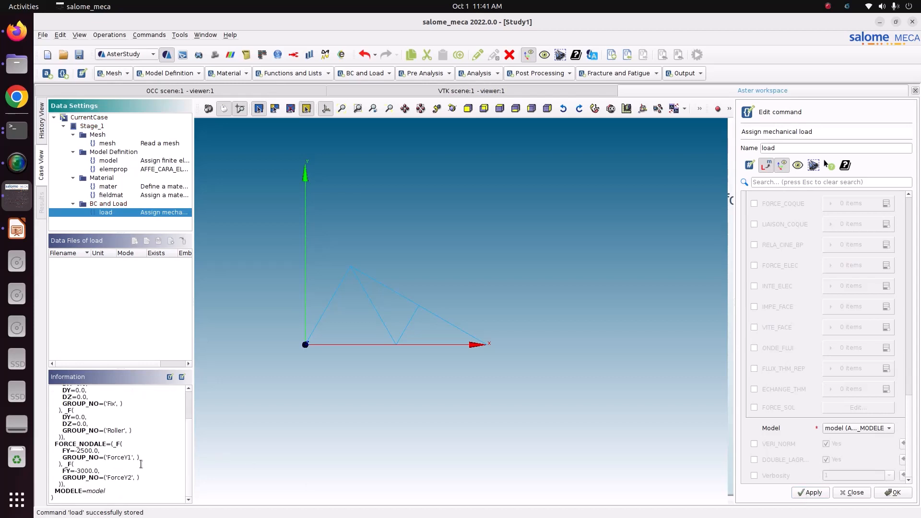
scroll(147, 482, up, 3)
scroll(146, 482, down, 3)
click(892, 495)
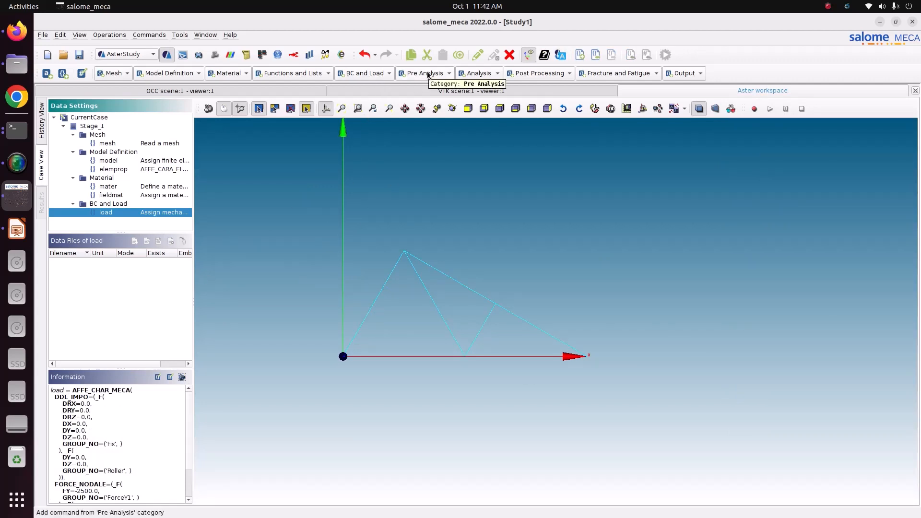
- Add a Static mechanical analysis command using the material field and structural element characteristics
click(498, 73)
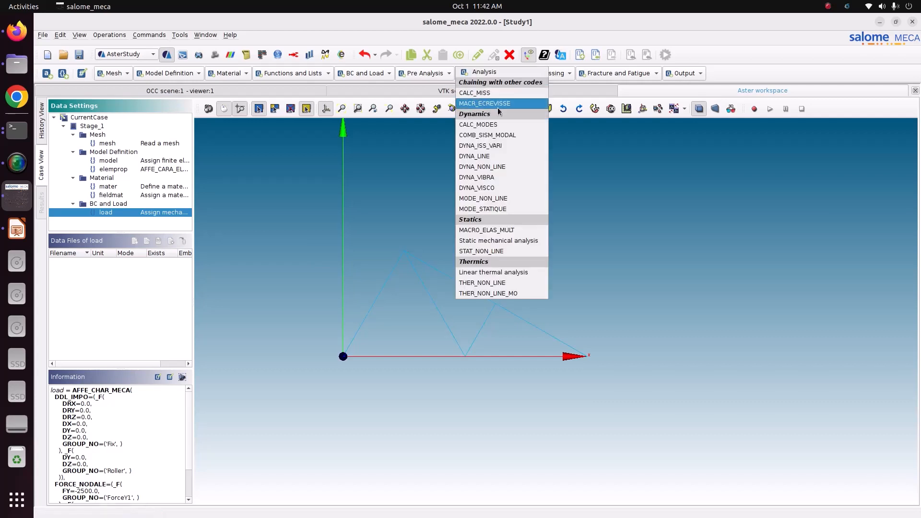
click(498, 240)
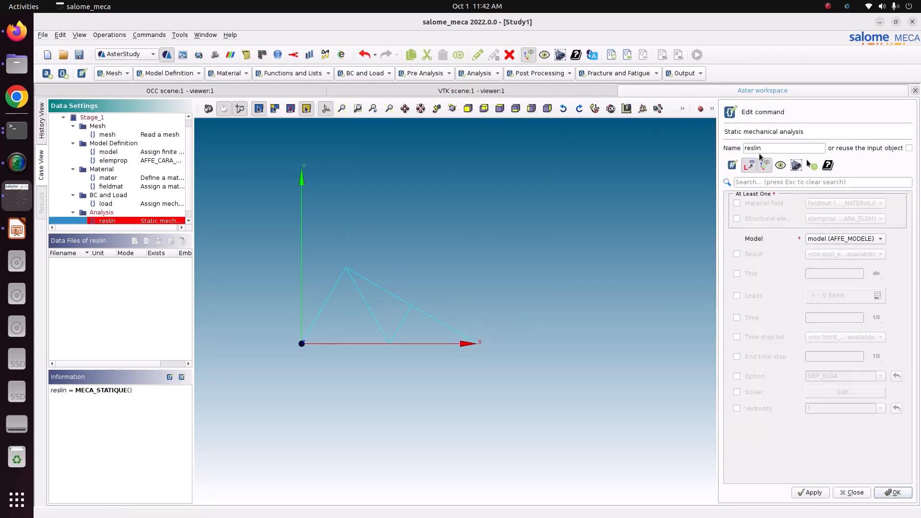
click(737, 201)
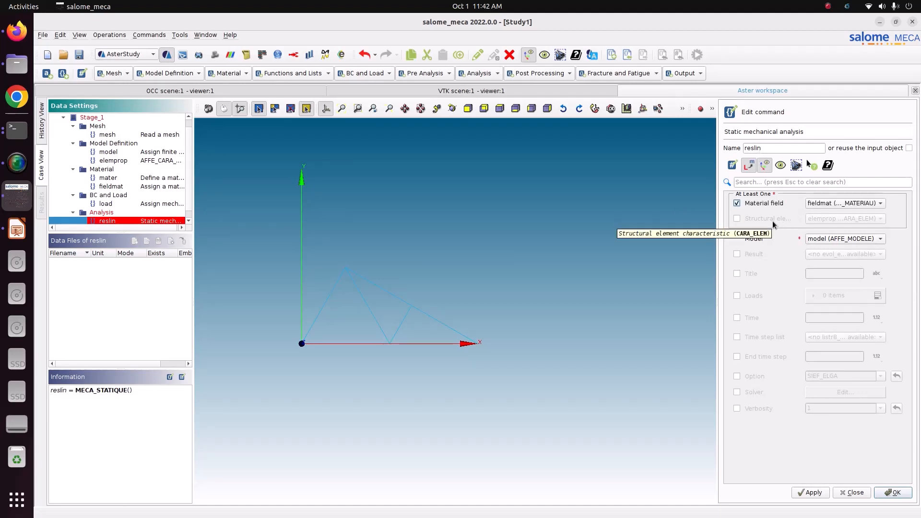
click(737, 219)
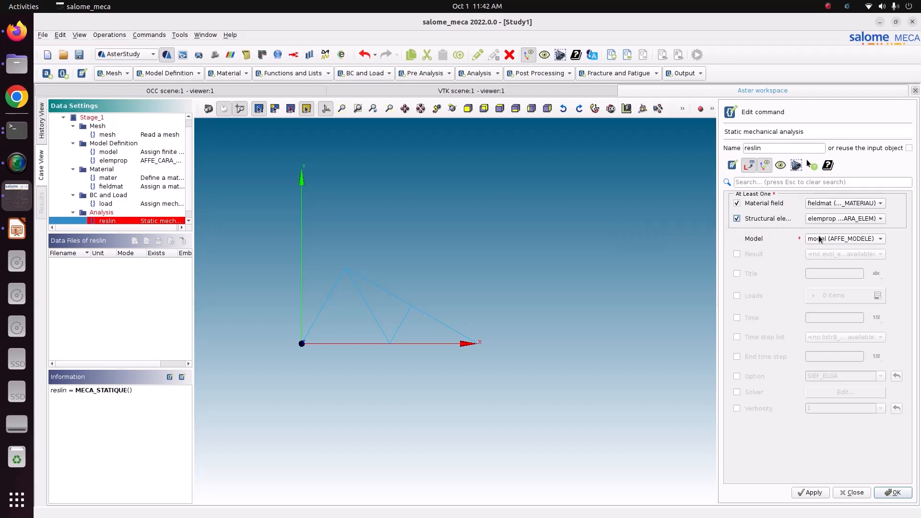
- Add the load to the static analysis's Loads list and apply the command
click(737, 295)
click(879, 297)
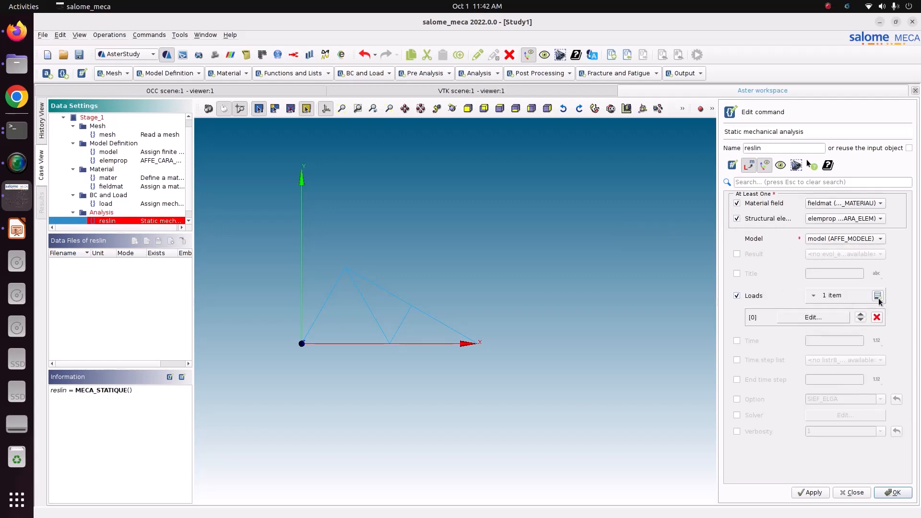
click(825, 319)
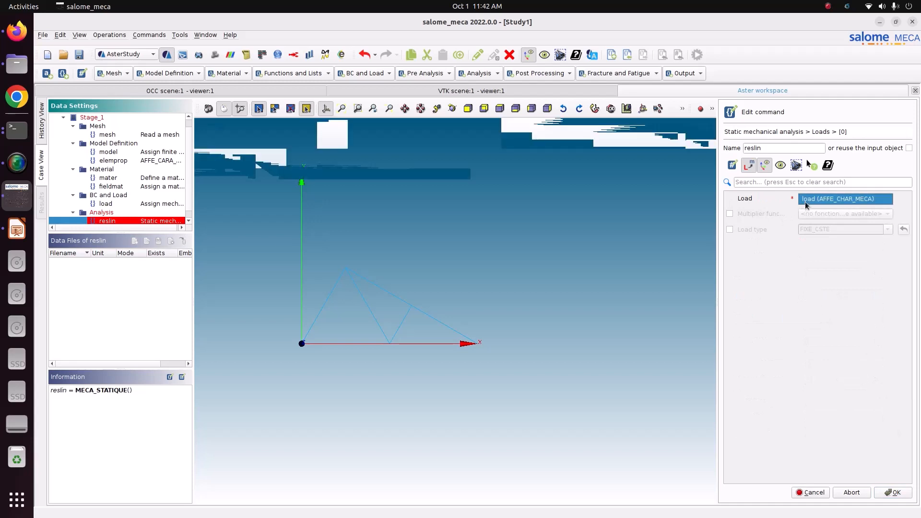
click(894, 493)
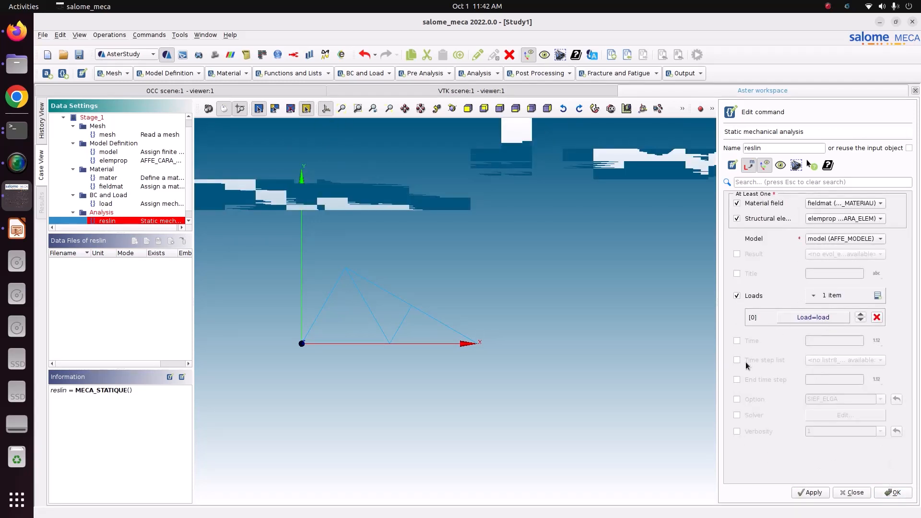
click(818, 494)
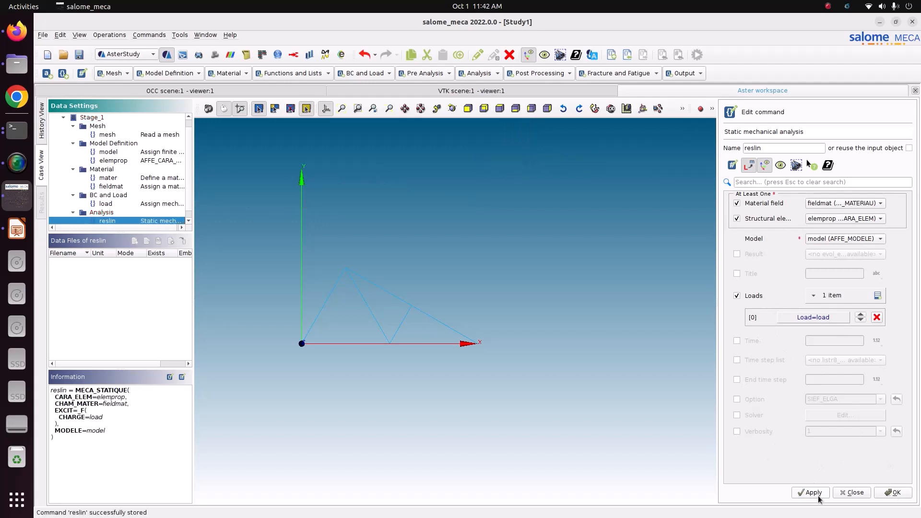
- Close the static analysis command and add a CALC_CHAMP post-processing command named reslin
click(893, 493)
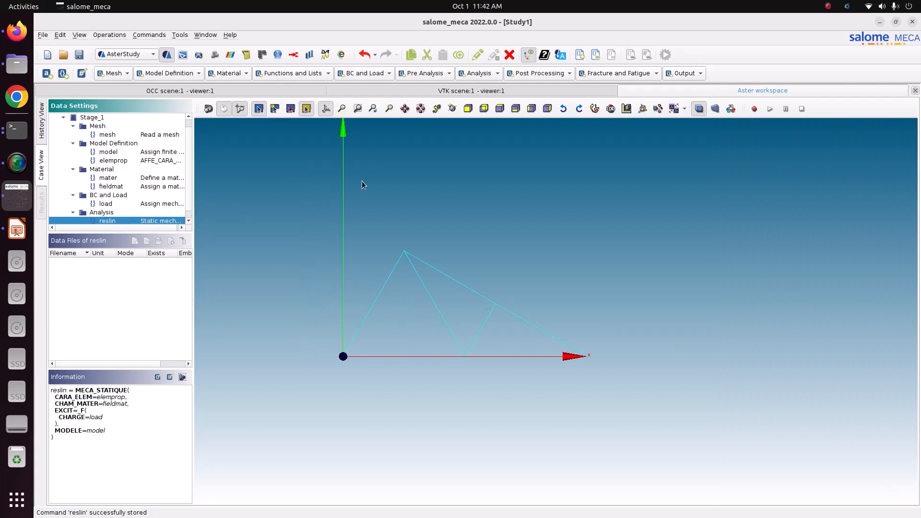
click(563, 76)
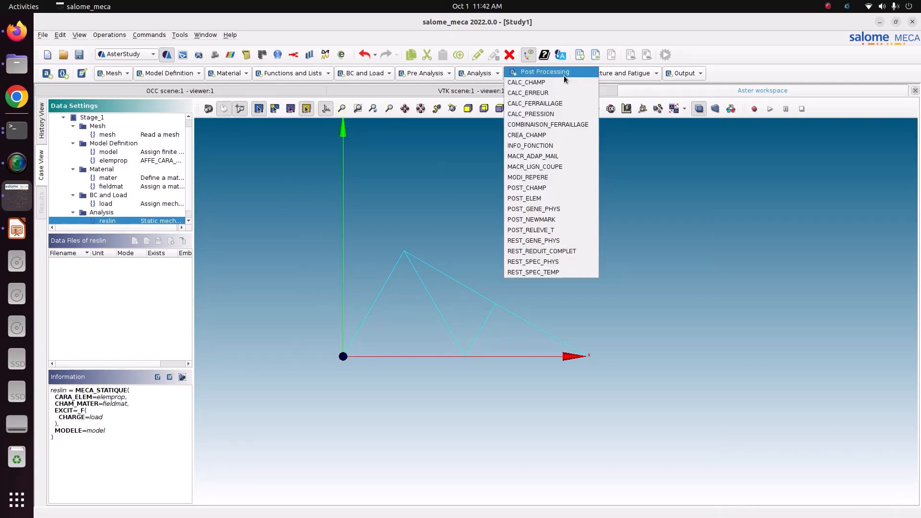
click(566, 82)
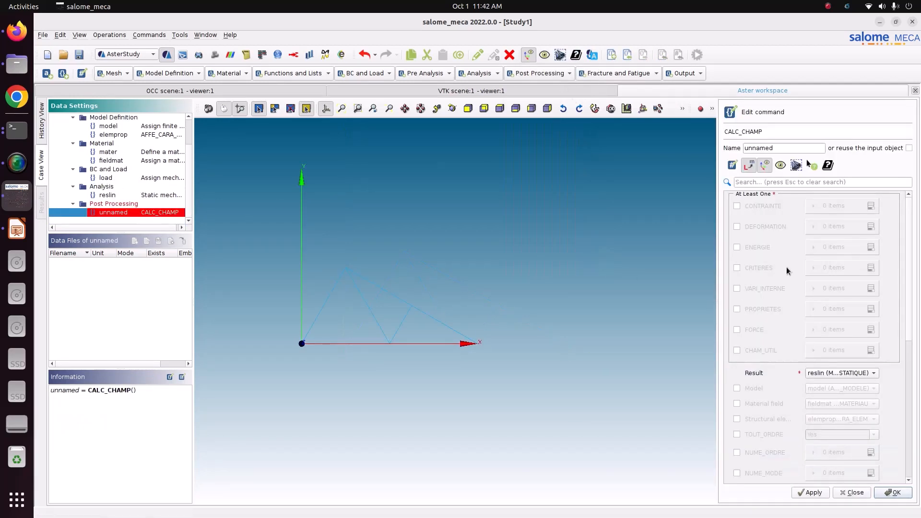
drag(774, 148, 729, 144)
text(reslin)
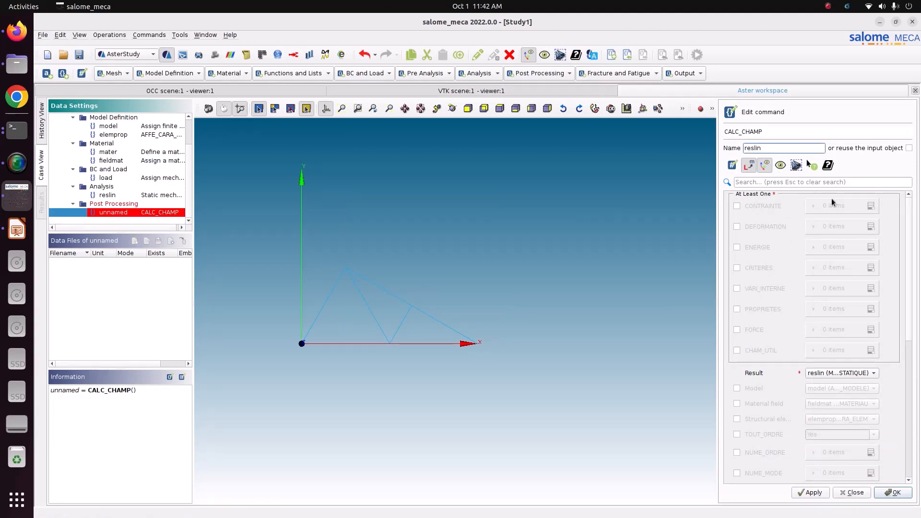
- Request the CONTRAINTE fields EFGE_ELNO, SIPO_ELNO and SIPO_NOEU in the CALC_CHAMP command
click(768, 207)
click(870, 206)
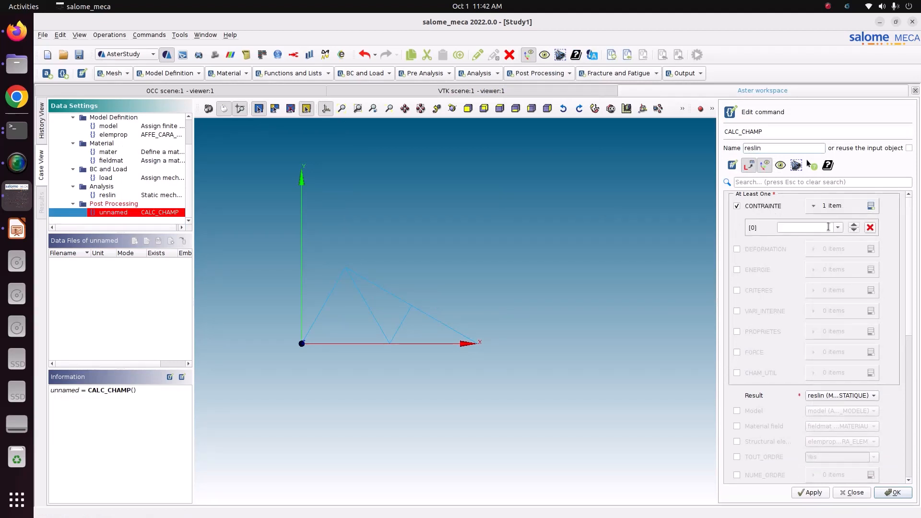
click(838, 227)
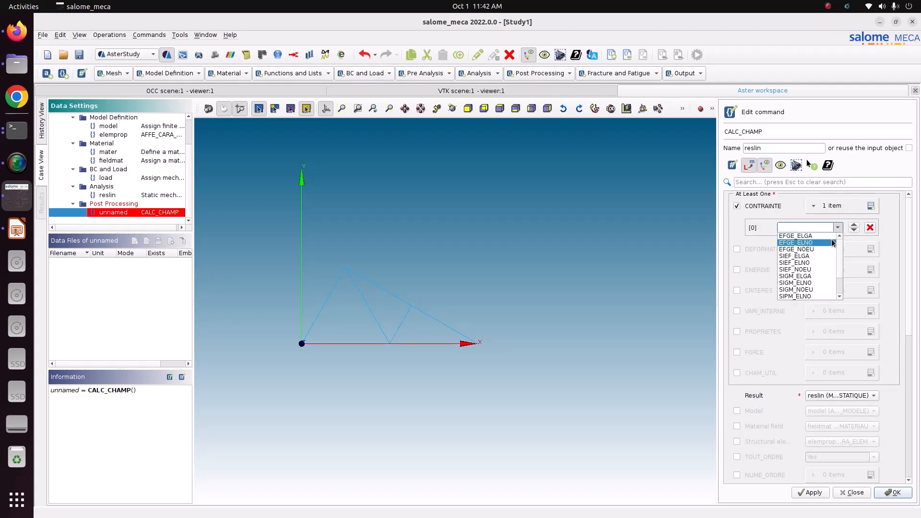
click(833, 243)
click(870, 207)
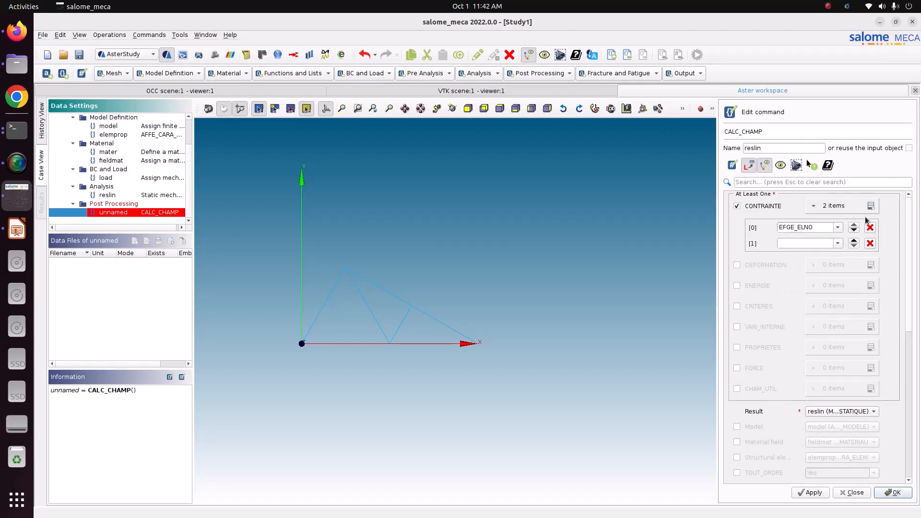
click(838, 244)
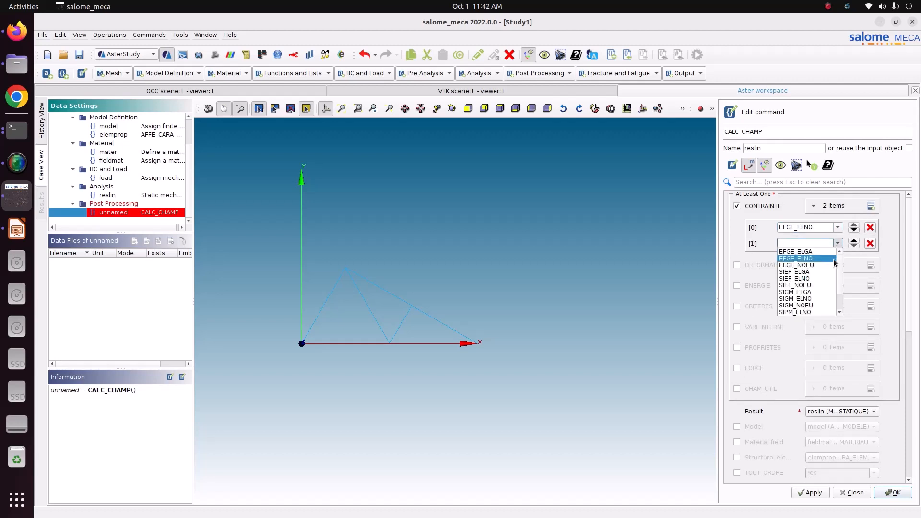
scroll(825, 290, down, 1)
click(817, 289)
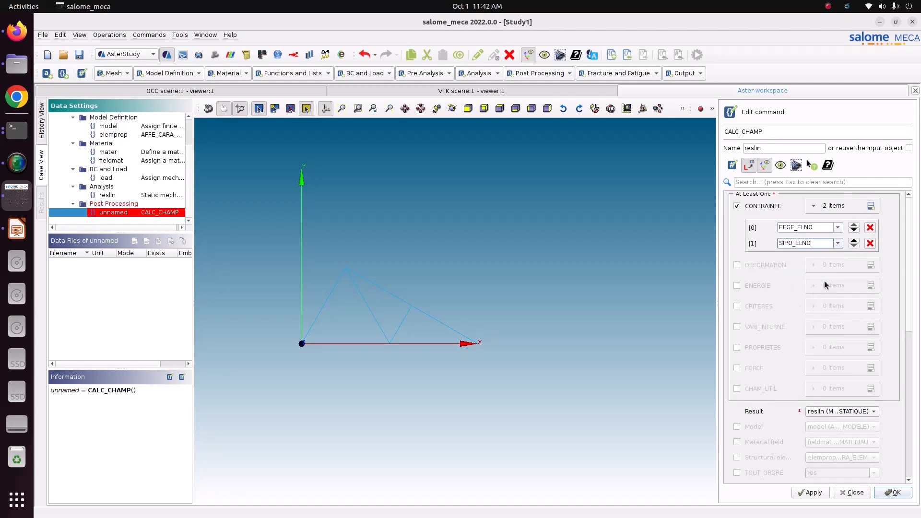
click(871, 206)
click(837, 259)
scroll(816, 327, down, 1)
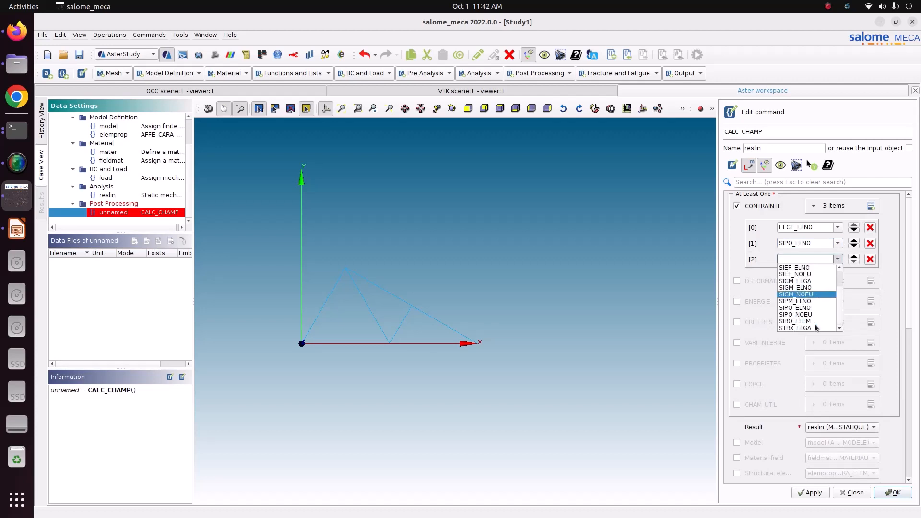
click(811, 314)
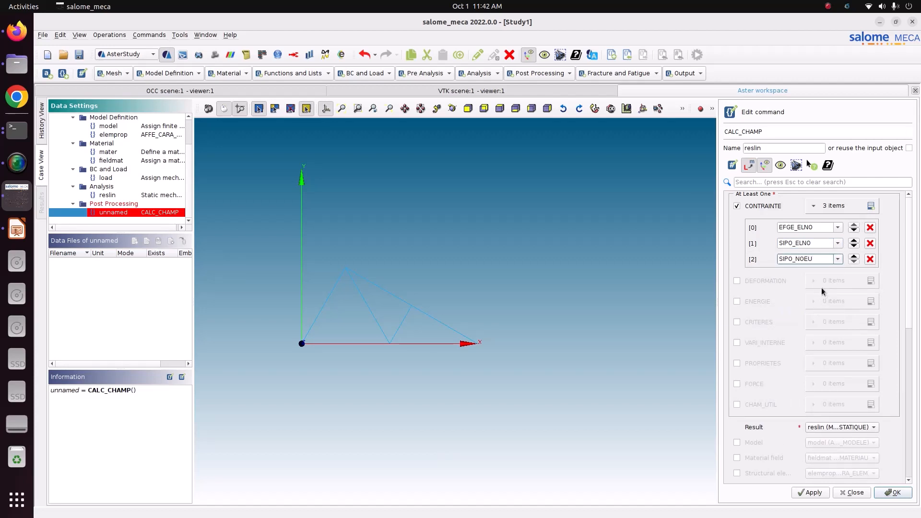
- Enable the FORCE option and add the REAC_NODA reaction field
click(794, 245)
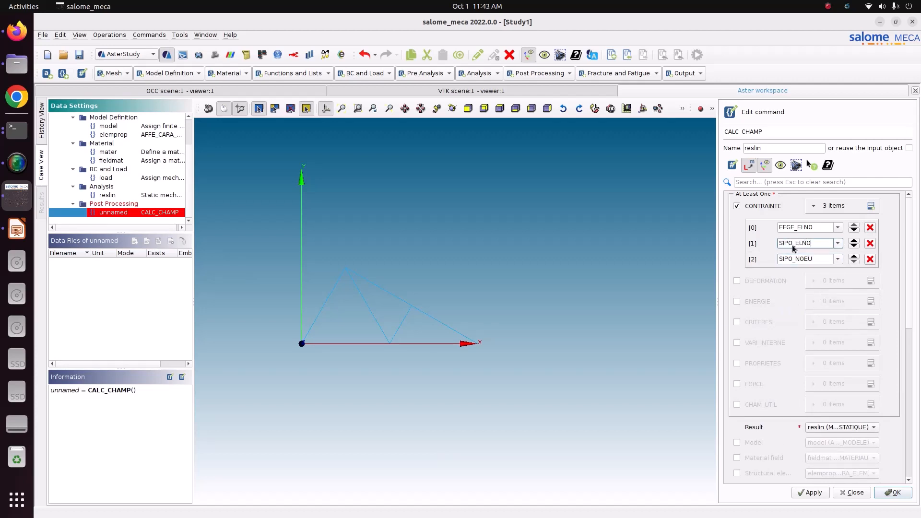
drag(815, 243, 797, 258)
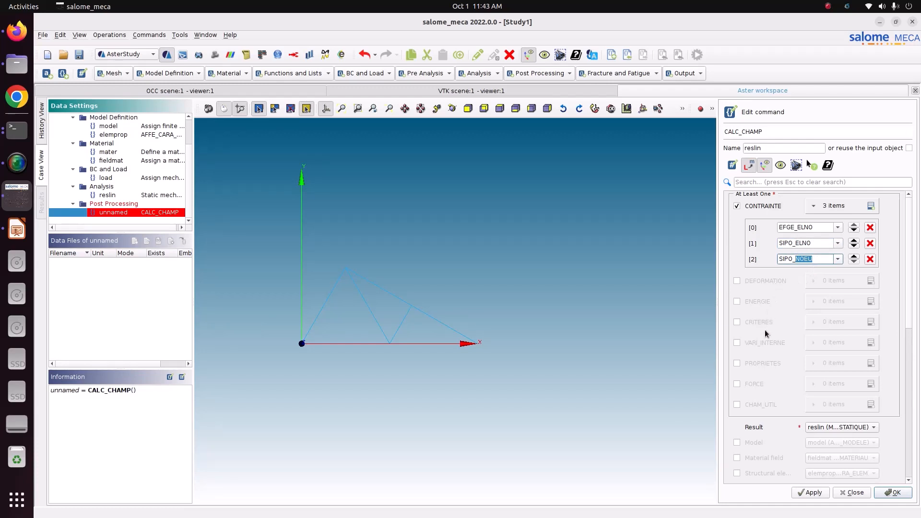
click(747, 385)
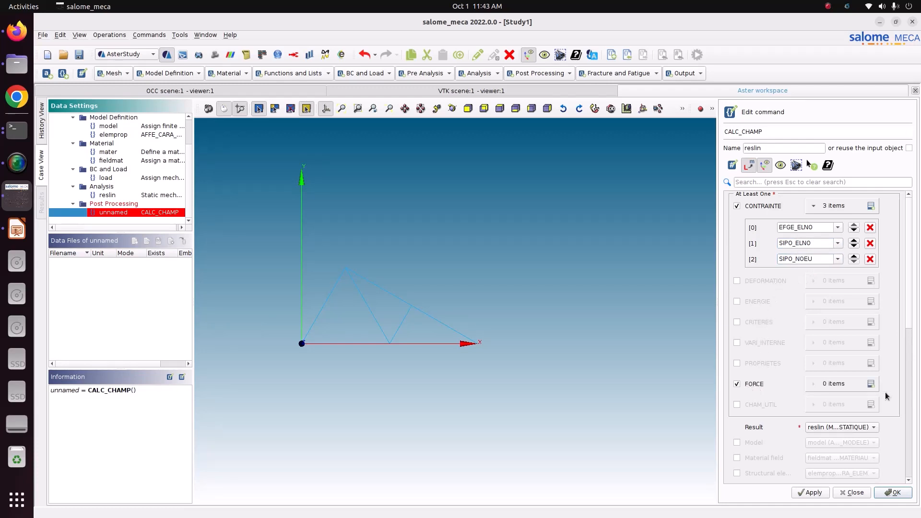
click(872, 384)
click(838, 407)
click(823, 422)
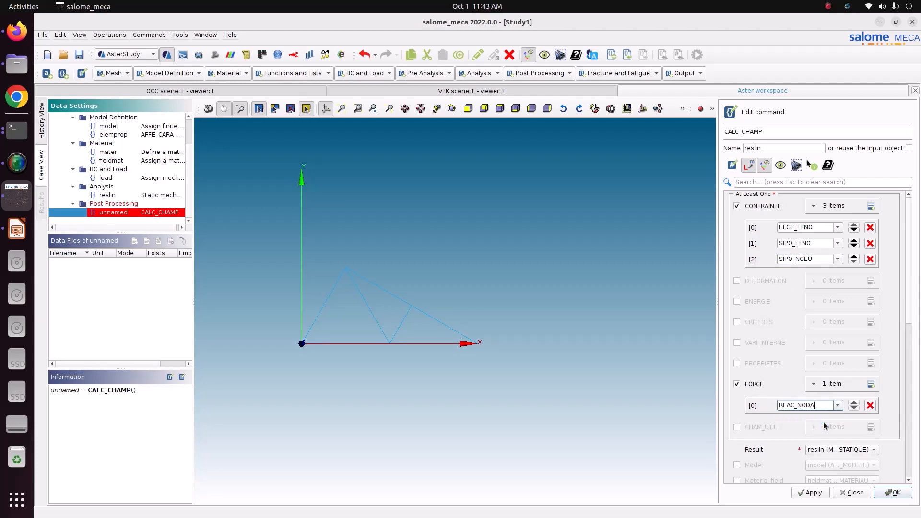
click(837, 260)
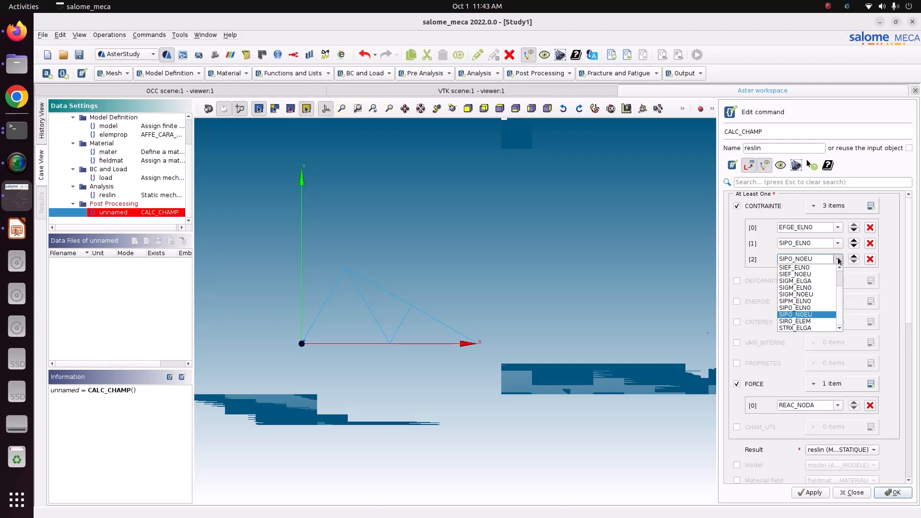
click(839, 259)
scroll(851, 353, down, 1)
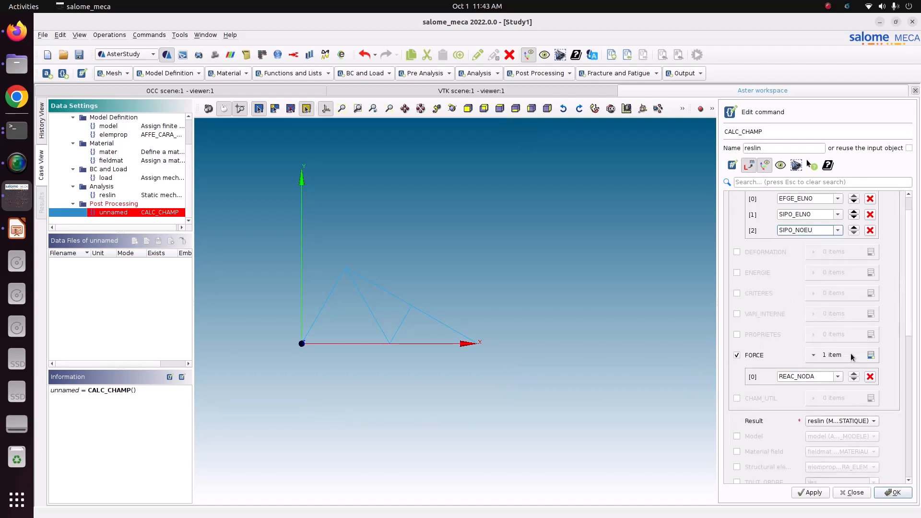
click(856, 422)
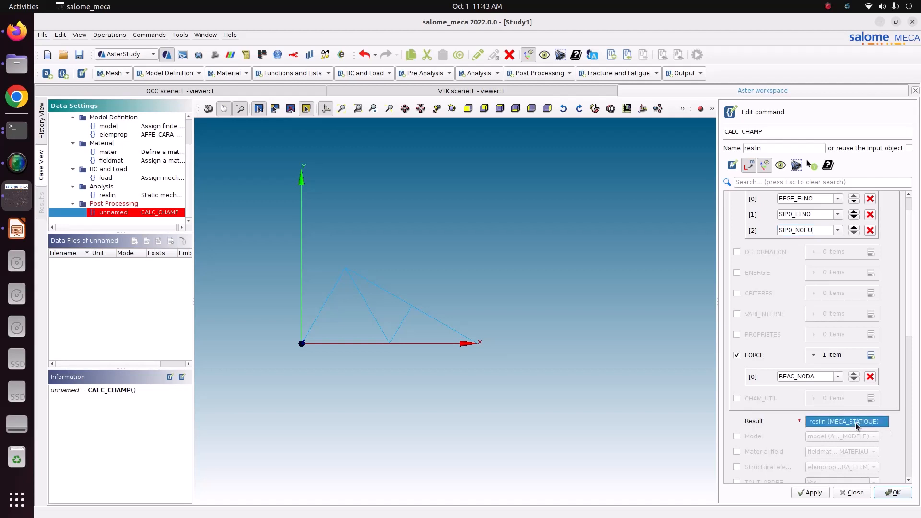
click(856, 423)
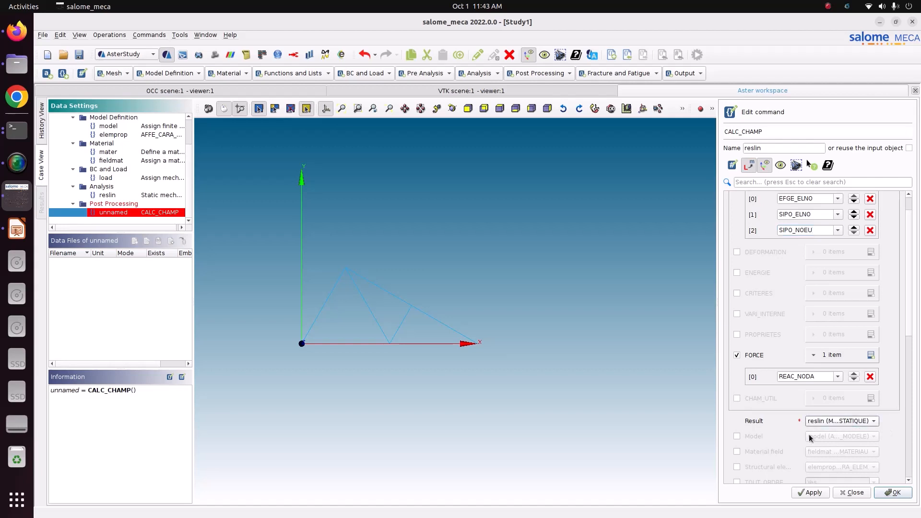
- Enable the model, material field and structural element inputs, then apply and close the CALC_CHAMP command
click(753, 437)
click(752, 451)
click(755, 467)
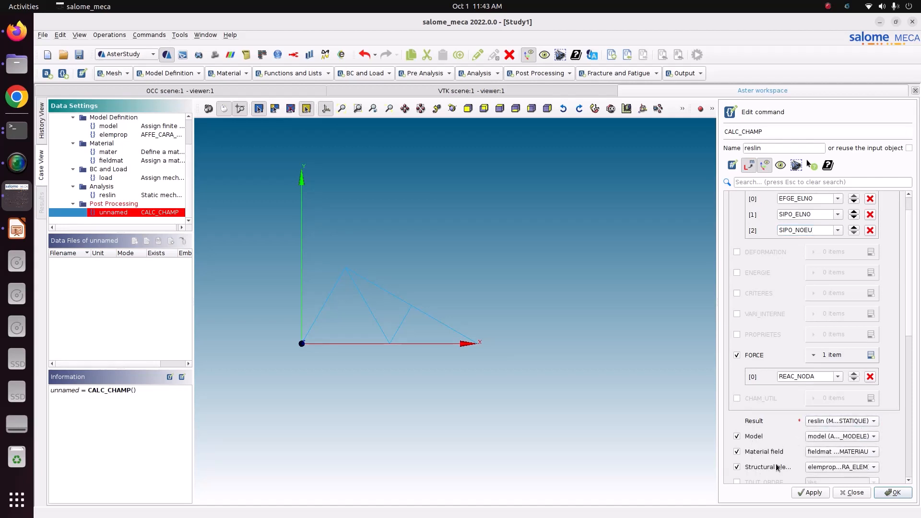
scroll(906, 392, down, 5)
scroll(906, 393, down, 4)
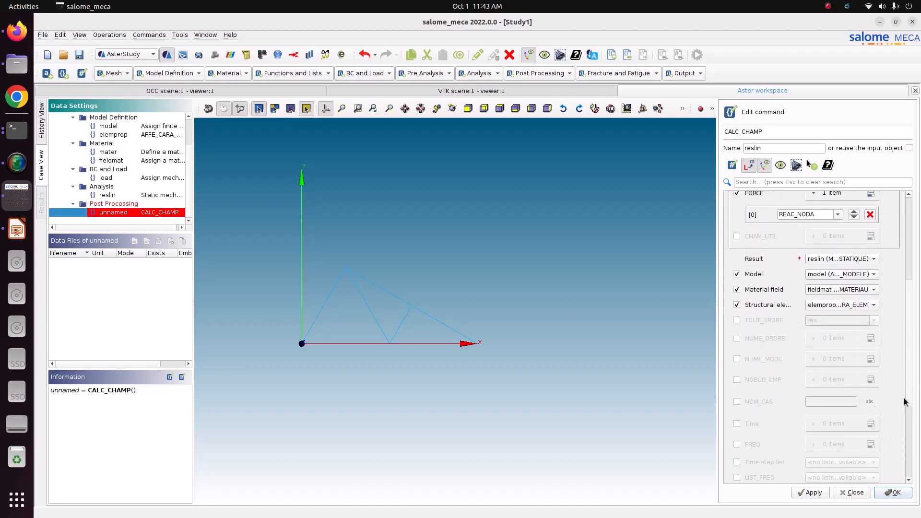
click(812, 494)
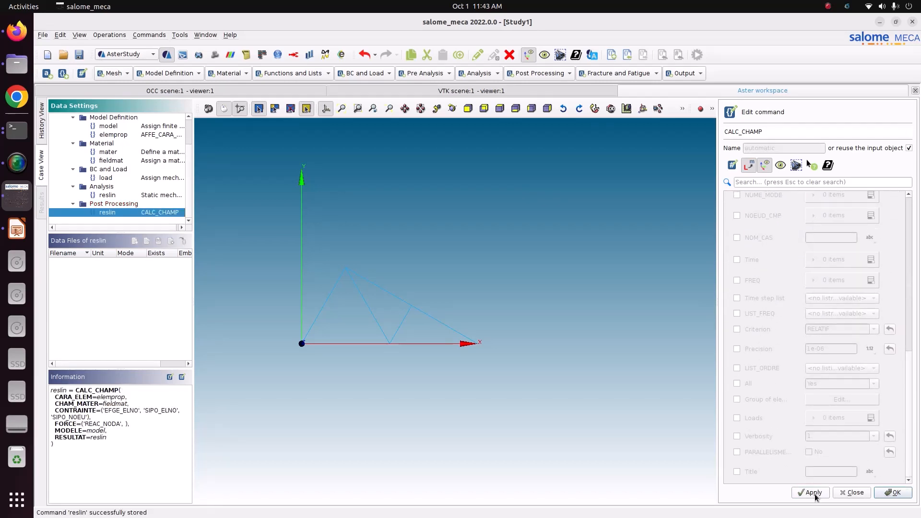
click(891, 494)
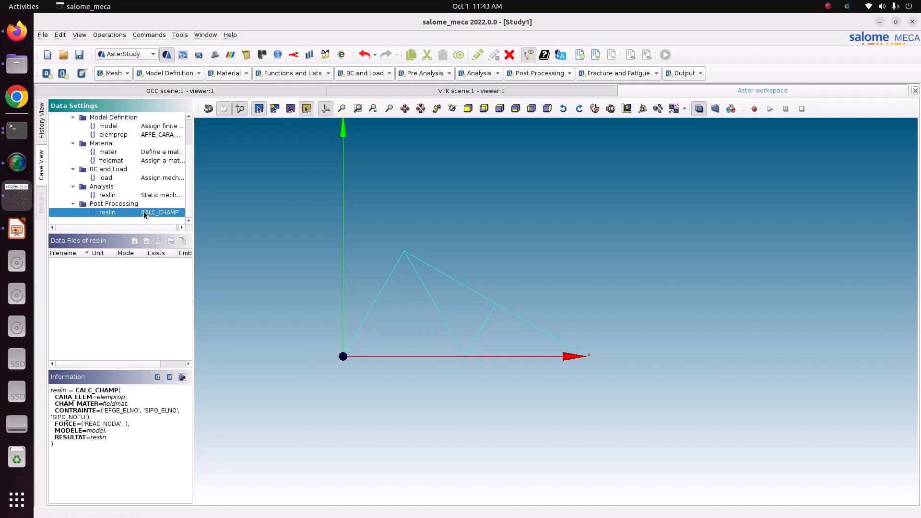
- Add a Set output results command and create its result file in the CODE_ASTER/truss/3_truss folder
click(677, 75)
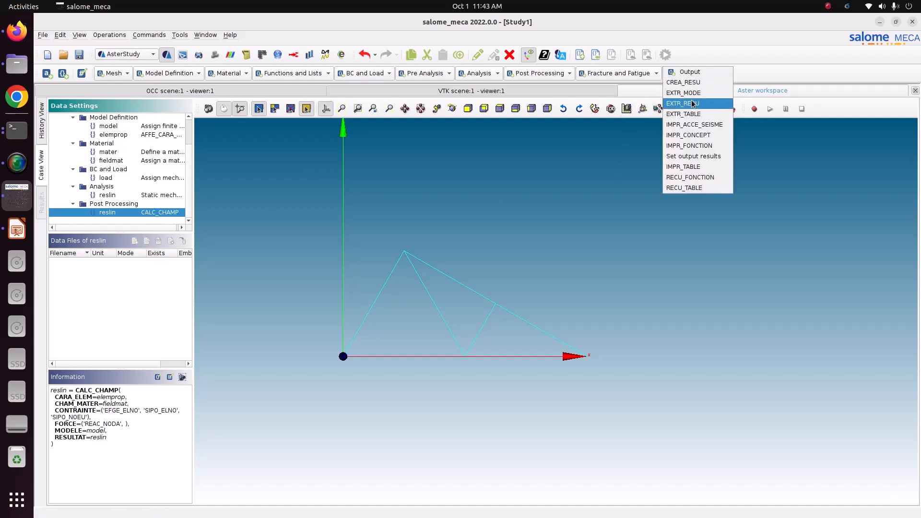
click(691, 158)
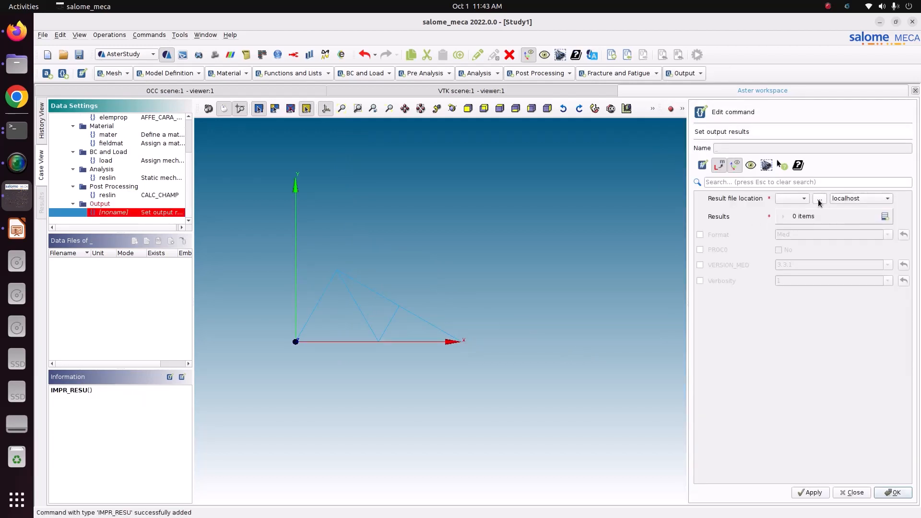
click(819, 199)
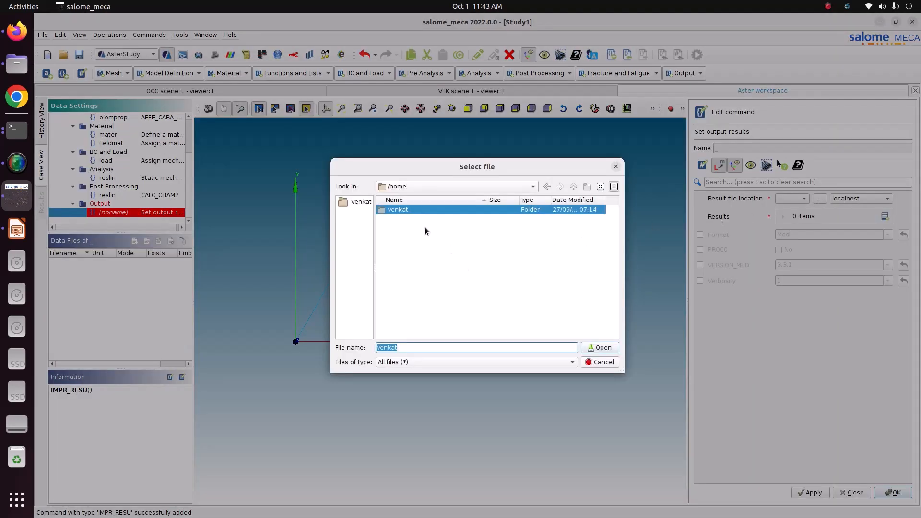
click(414, 208)
double_click(414, 211)
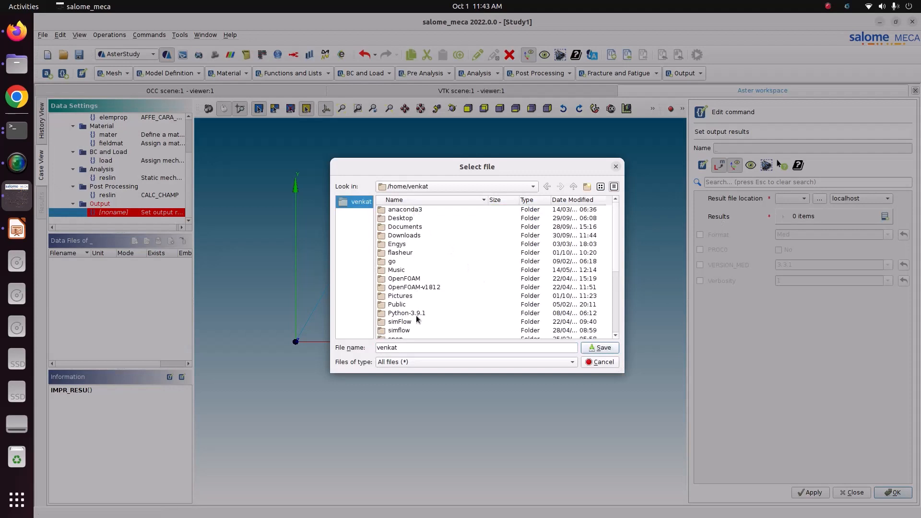
double_click(415, 298)
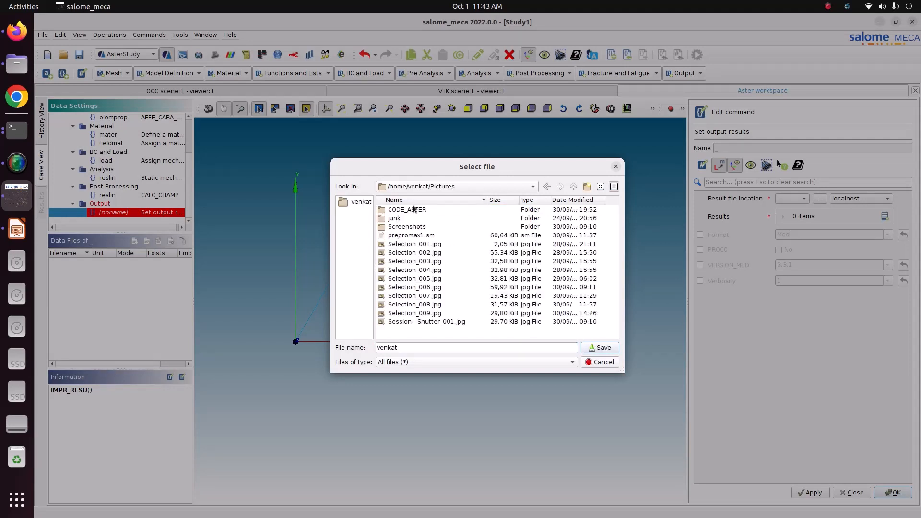
double_click(412, 209)
double_click(409, 235)
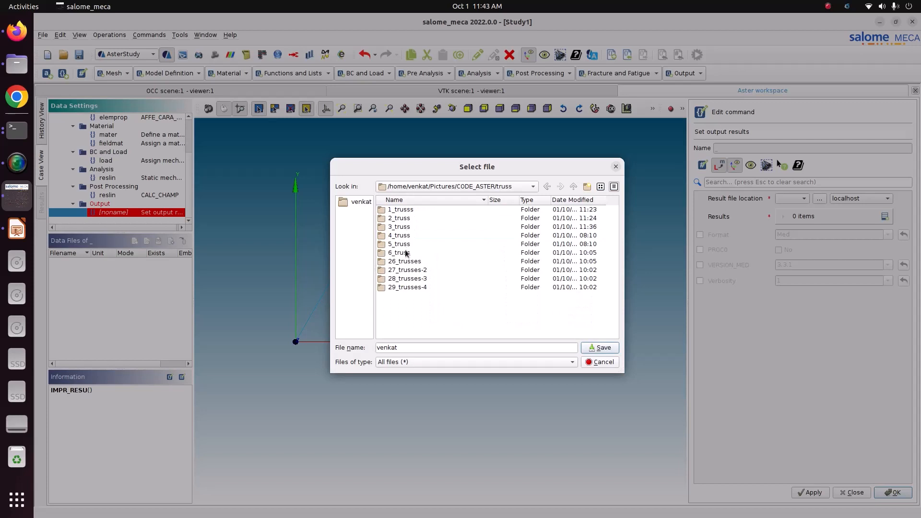
double_click(401, 228)
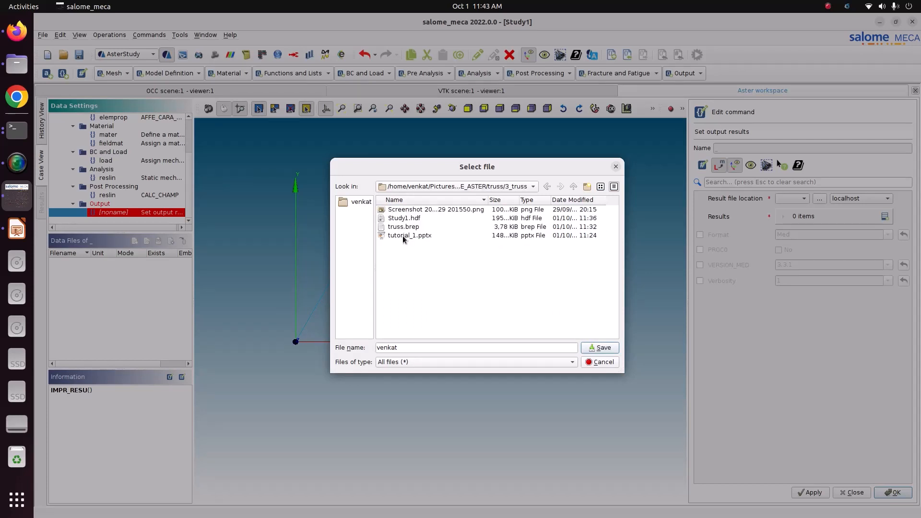
click(395, 343)
drag(395, 342, 376, 341)
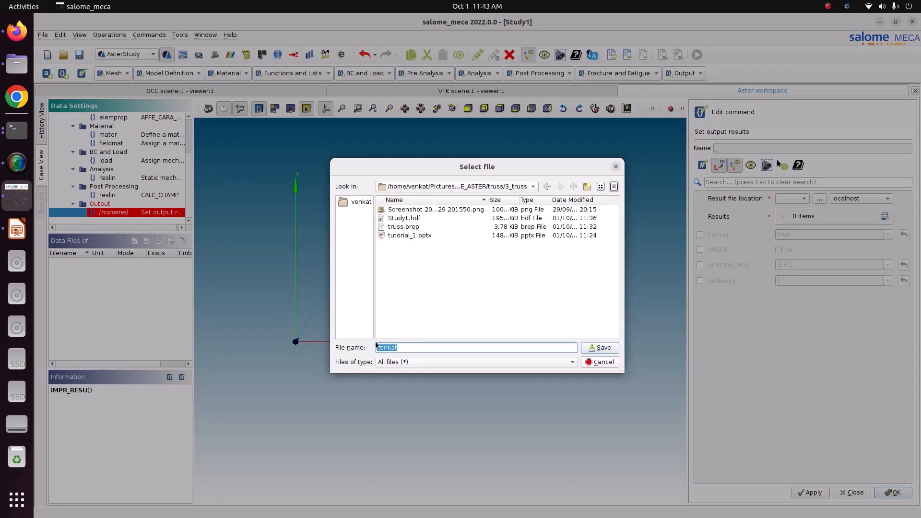
text(result.rmed)
click(600, 348)
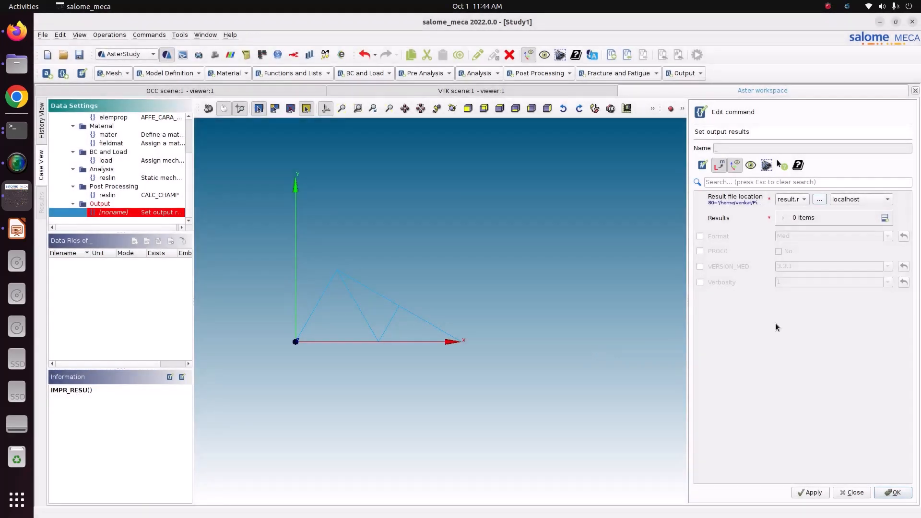
- Add a results entry using the mesh, the reslin (CALC_CHAMP) result, the elemprop structural elements and TOUT_CHAM set to Yes
click(885, 219)
click(827, 237)
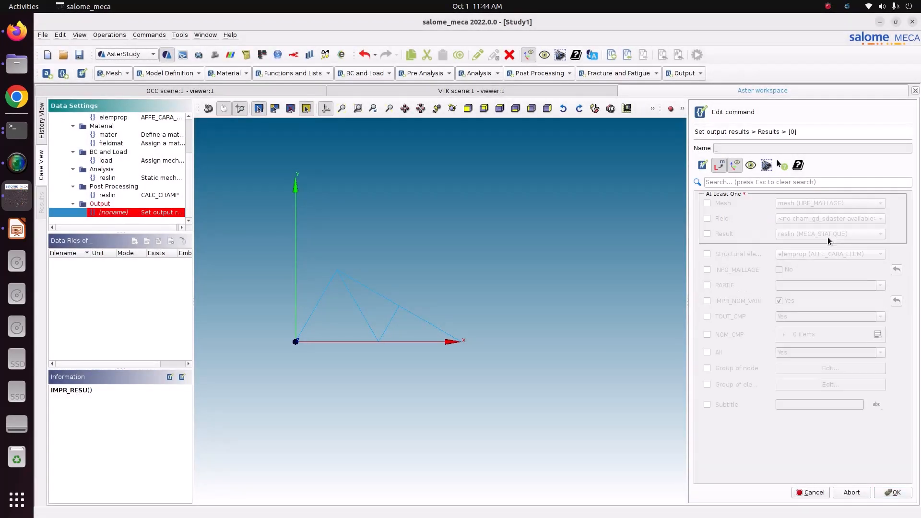
click(730, 206)
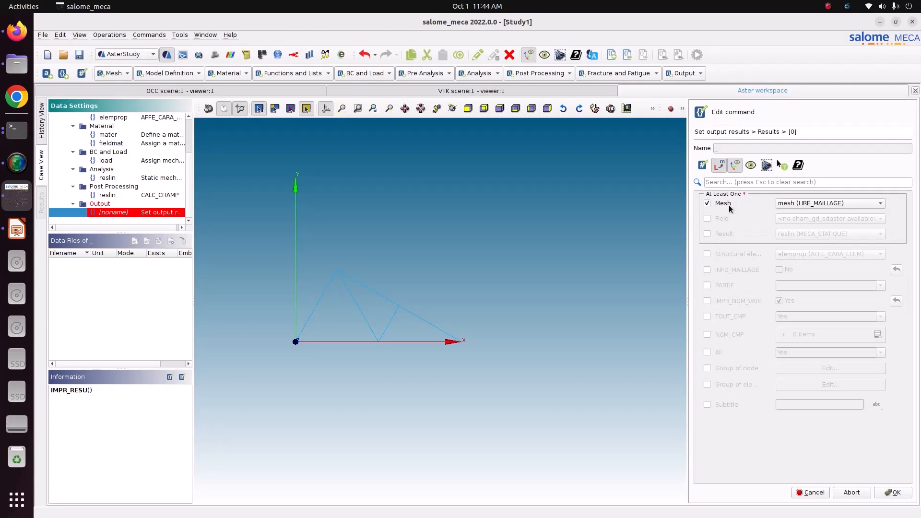
click(721, 234)
click(814, 233)
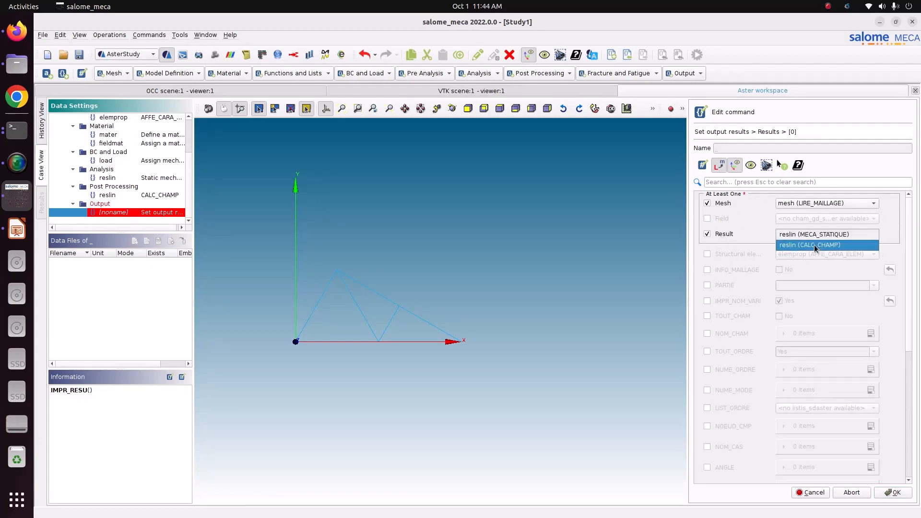
click(814, 245)
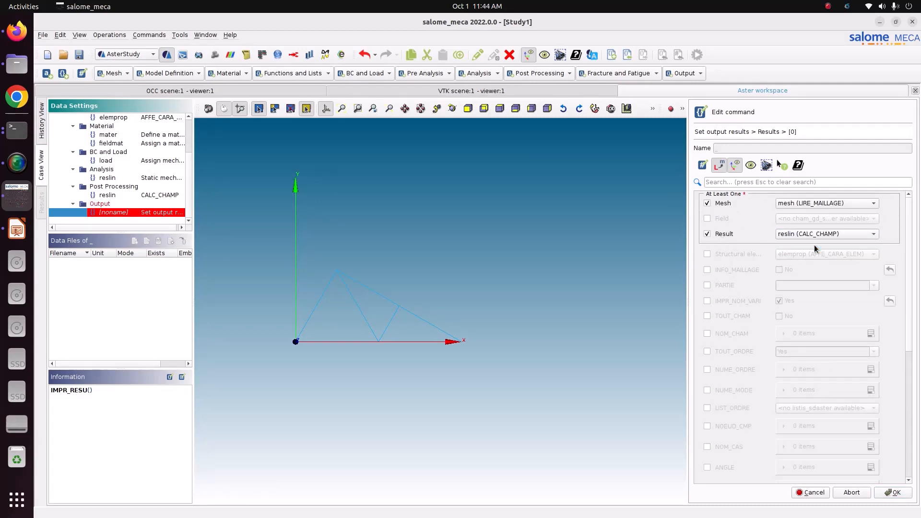
click(744, 254)
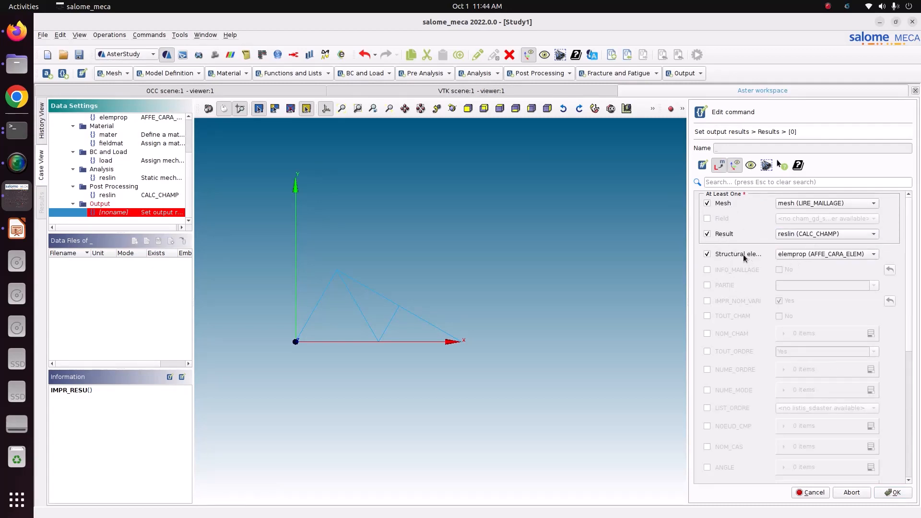
click(722, 315)
click(779, 317)
scroll(892, 413, down, 7)
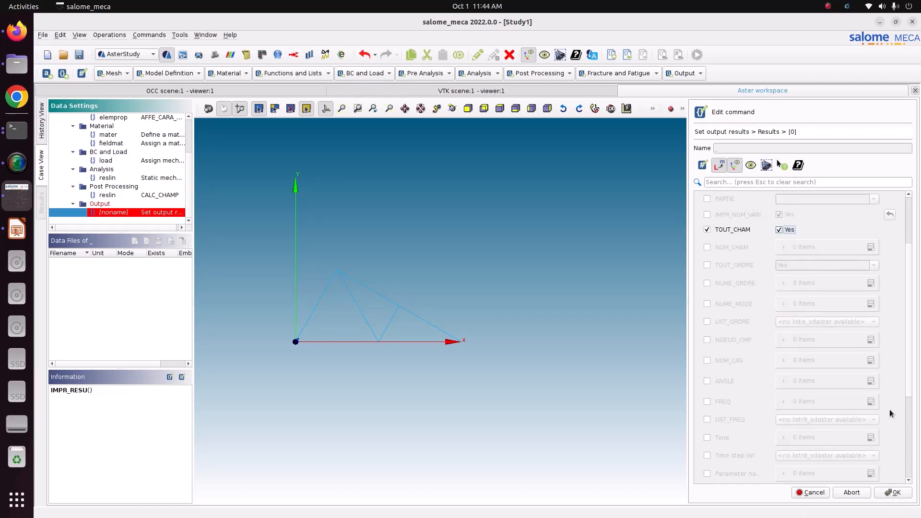
click(894, 493)
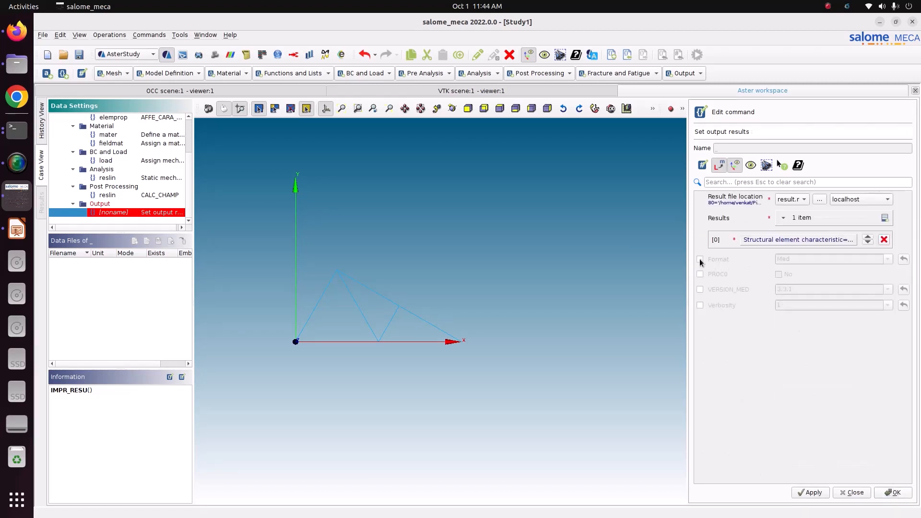
- Enable the Med output format, then apply and close the Set output results command
click(701, 259)
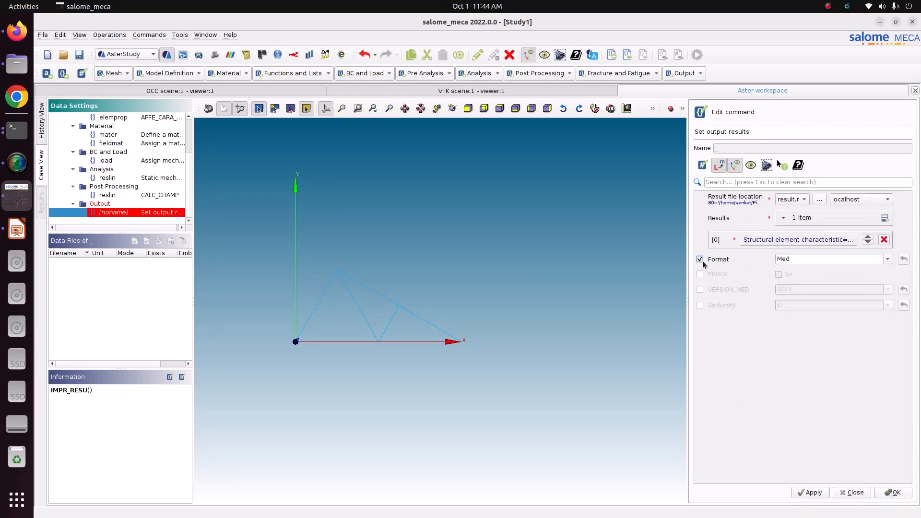
click(810, 495)
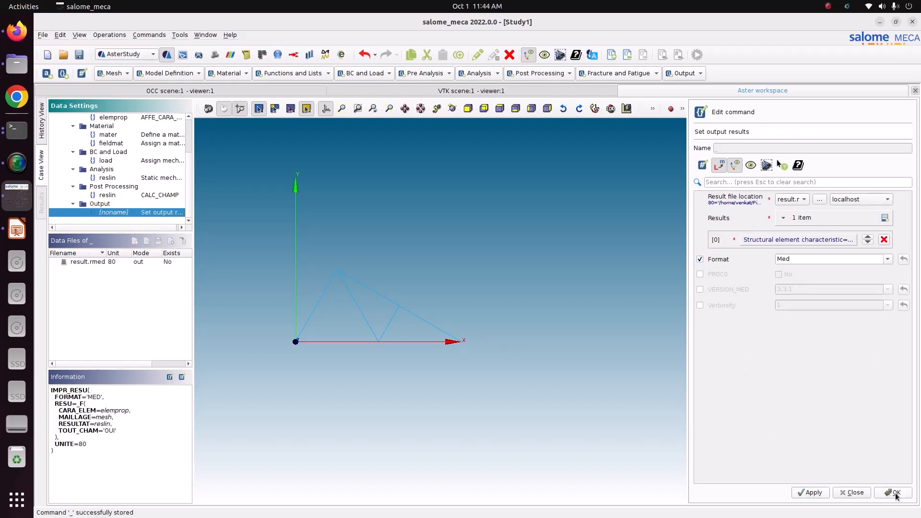
click(895, 493)
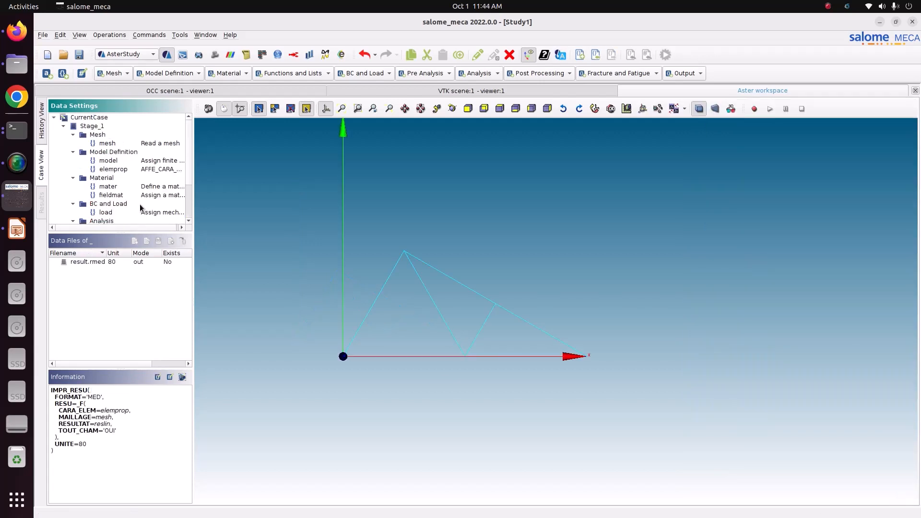
- Open the History view and set Stage_1 to be executed and reusable
click(82, 56)
click(43, 135)
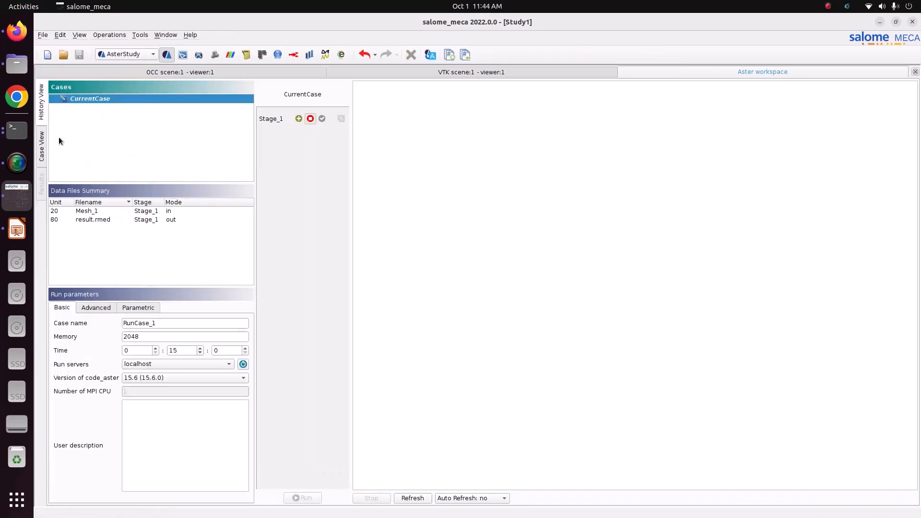
click(298, 119)
click(341, 119)
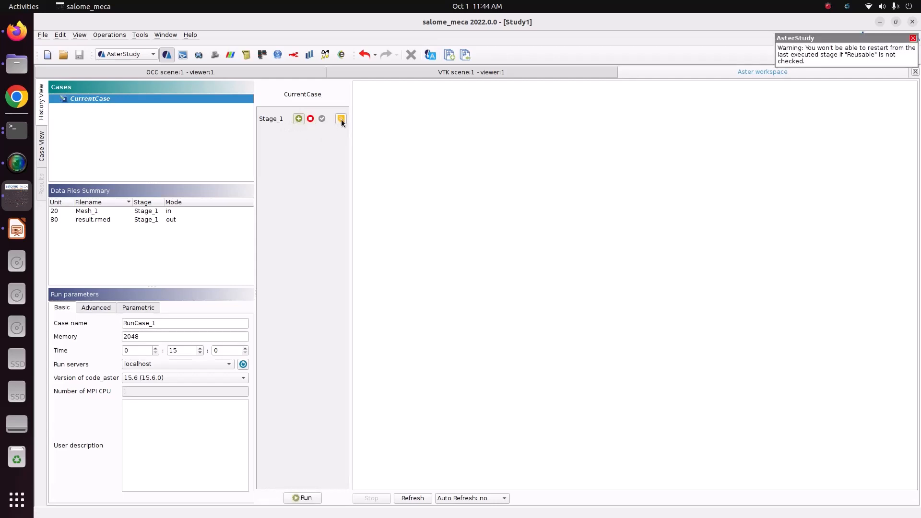
- Set auto refresh to 5s and run the case
click(499, 499)
click(499, 450)
click(303, 498)
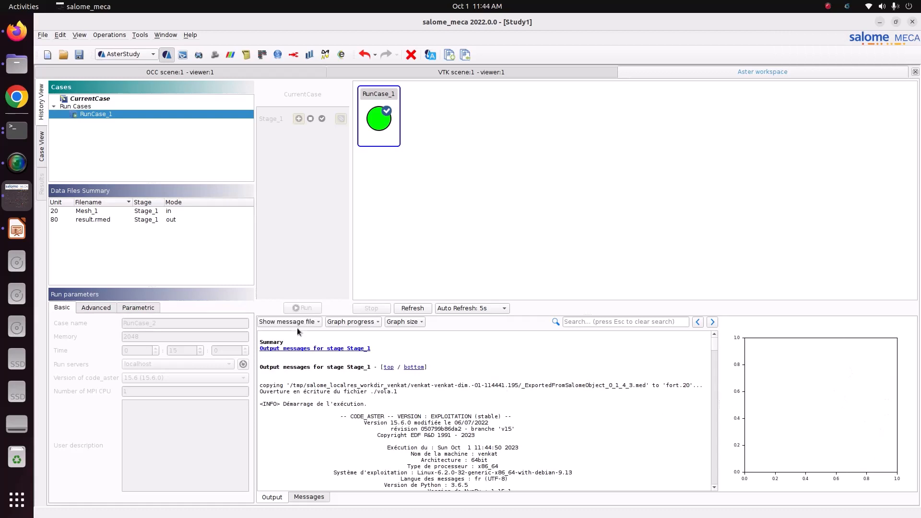
- Scroll through the run's output log to review the job diagnostic
drag(712, 345, 713, 515)
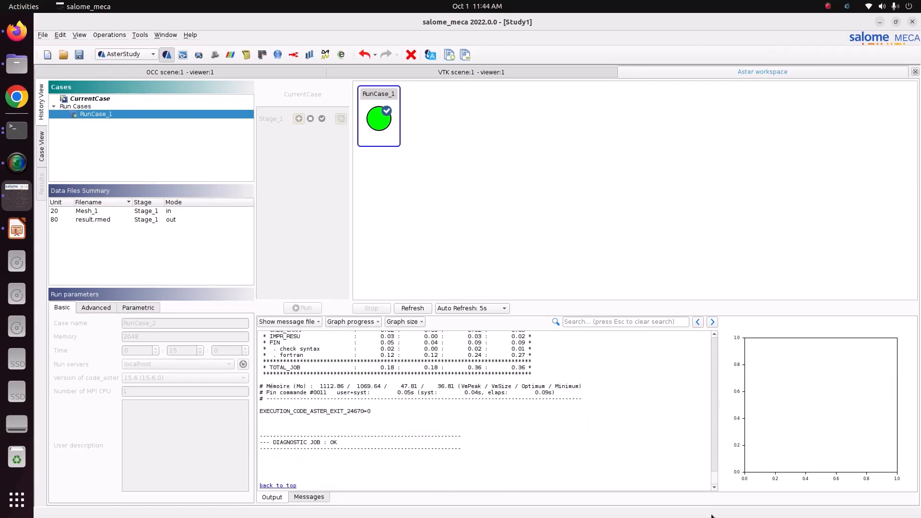
drag(310, 434, 381, 456)
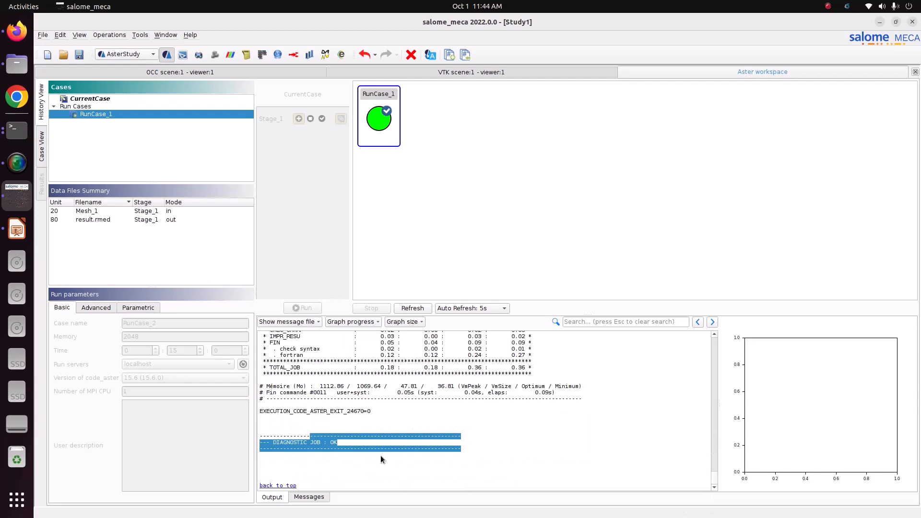
scroll(411, 417, up, 10)
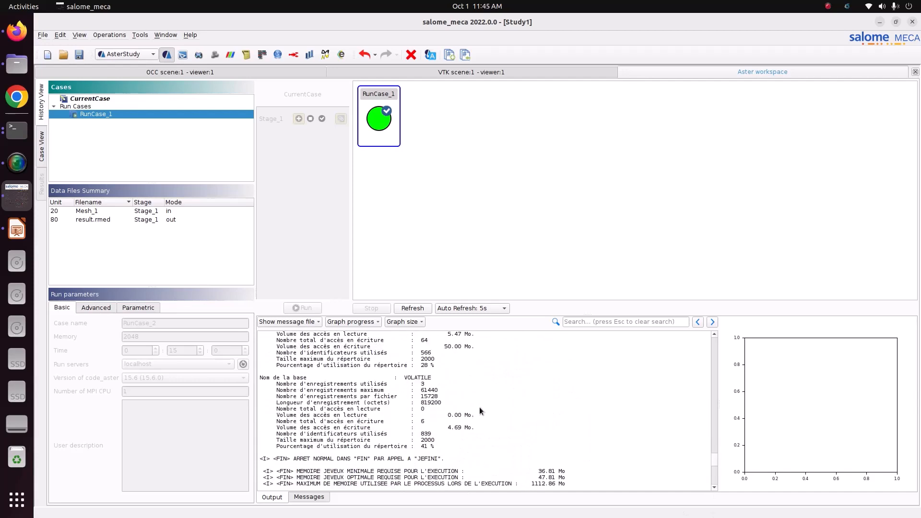
- Open the file manager and browse to the Result-Stage_1 folder of RunCase_1 inside the 3_truss folder
click(17, 64)
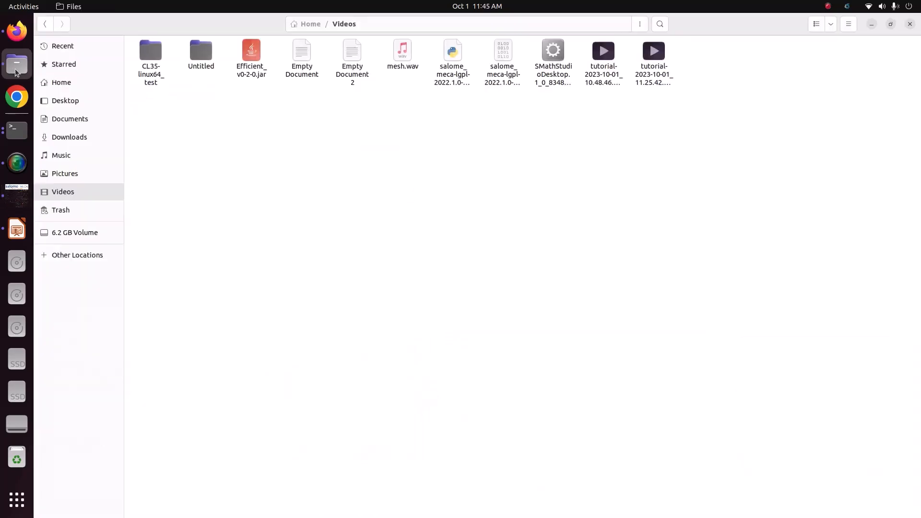
click(64, 174)
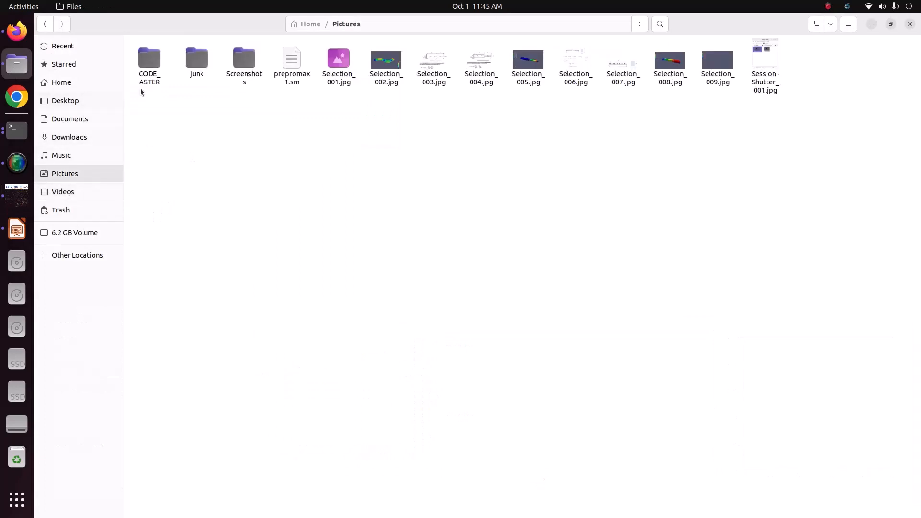
double_click(147, 77)
double_click(353, 51)
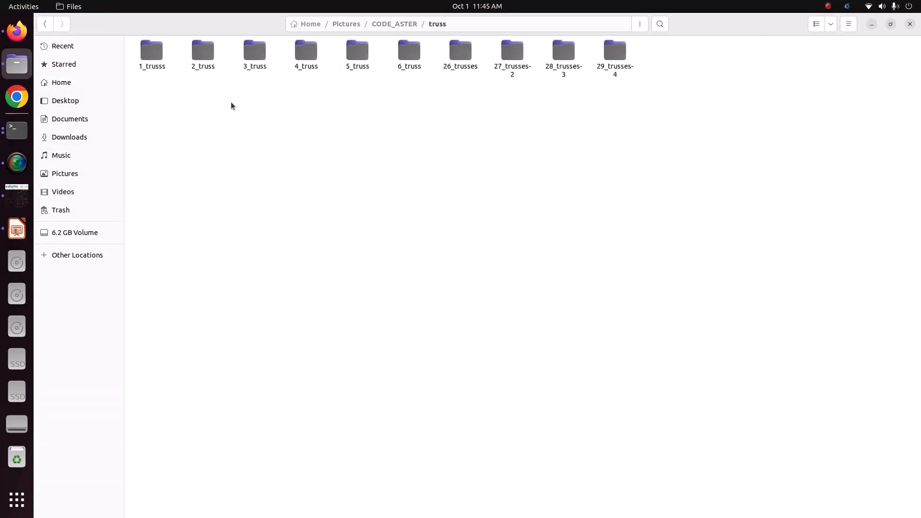
double_click(253, 54)
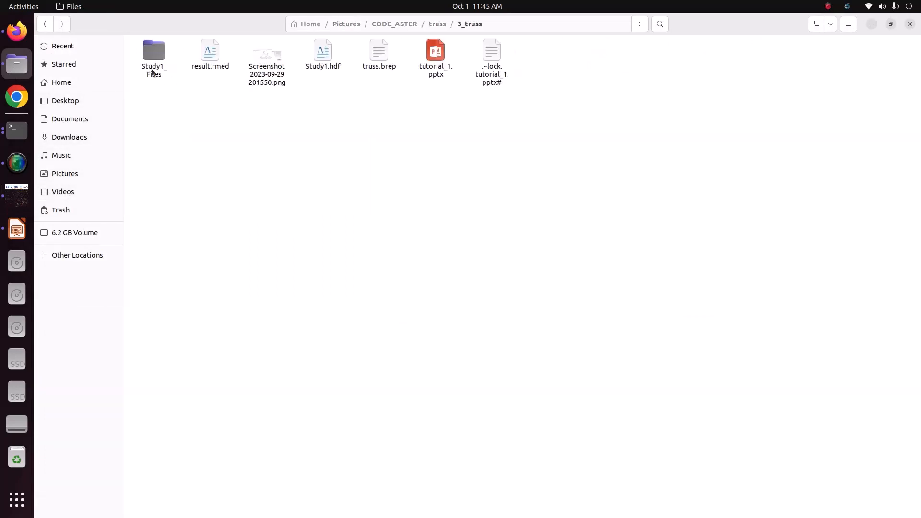
double_click(152, 69)
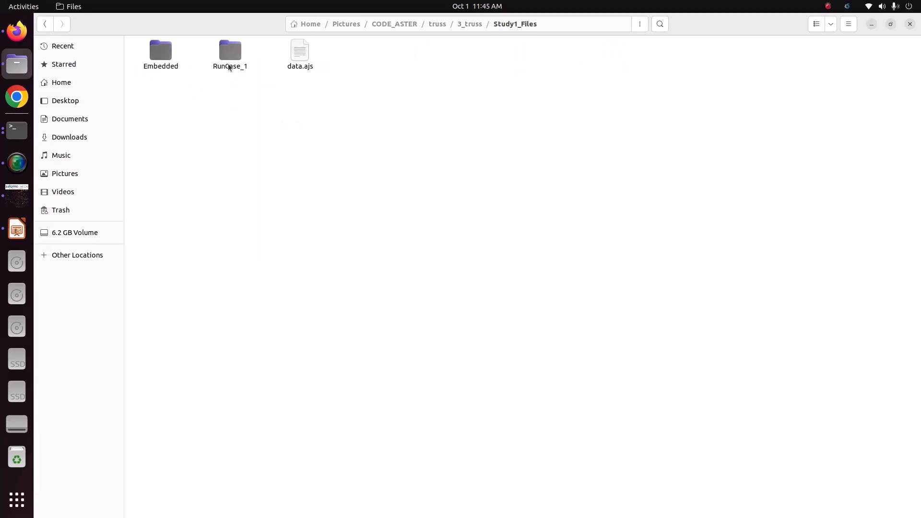
double_click(229, 67)
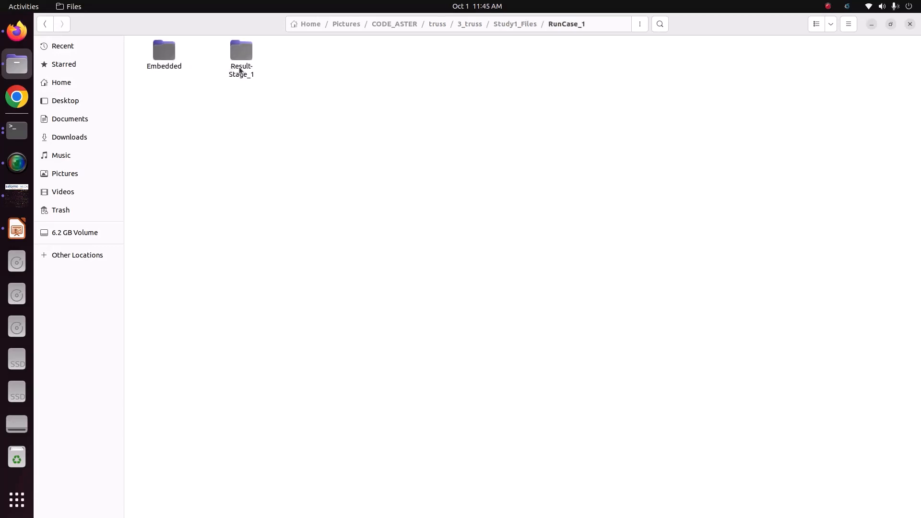
double_click(242, 69)
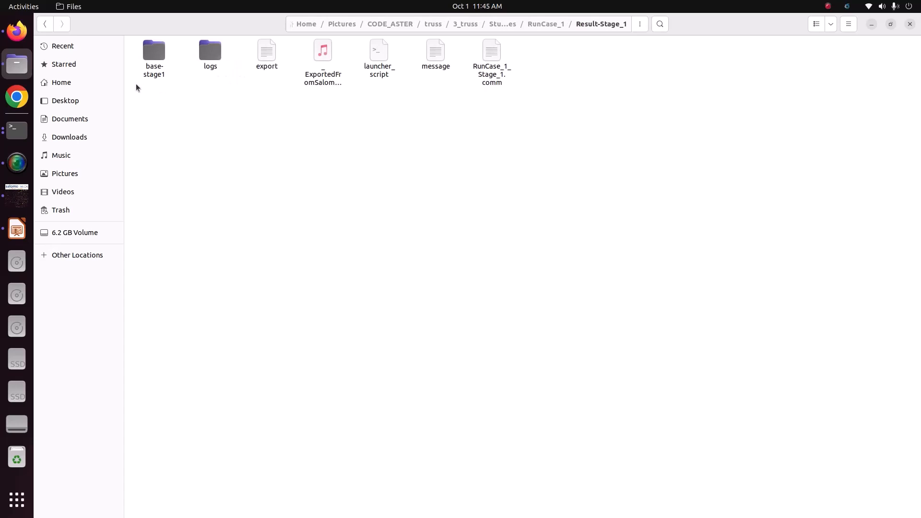
- Examine the stage output files and the result.rmed file in the 3_truss folder
drag(166, 96, 683, 150)
click(449, 148)
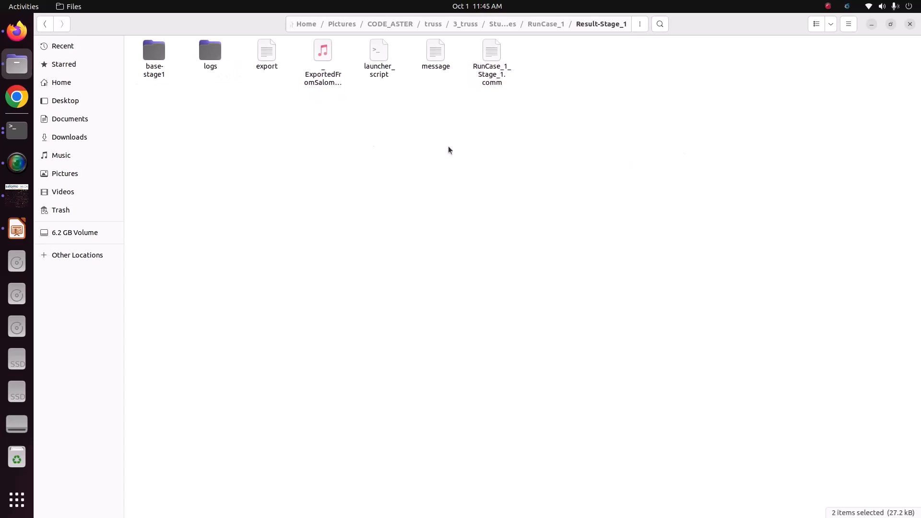
click(321, 83)
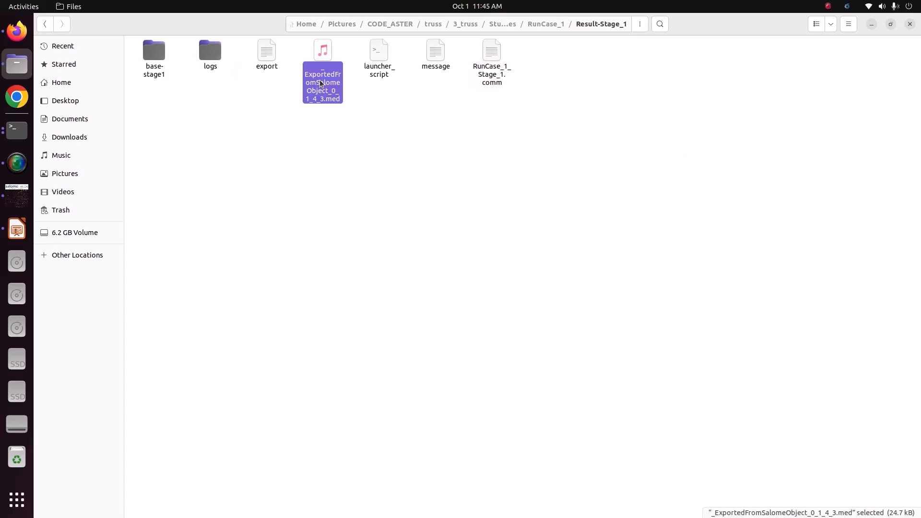
click(499, 76)
click(440, 66)
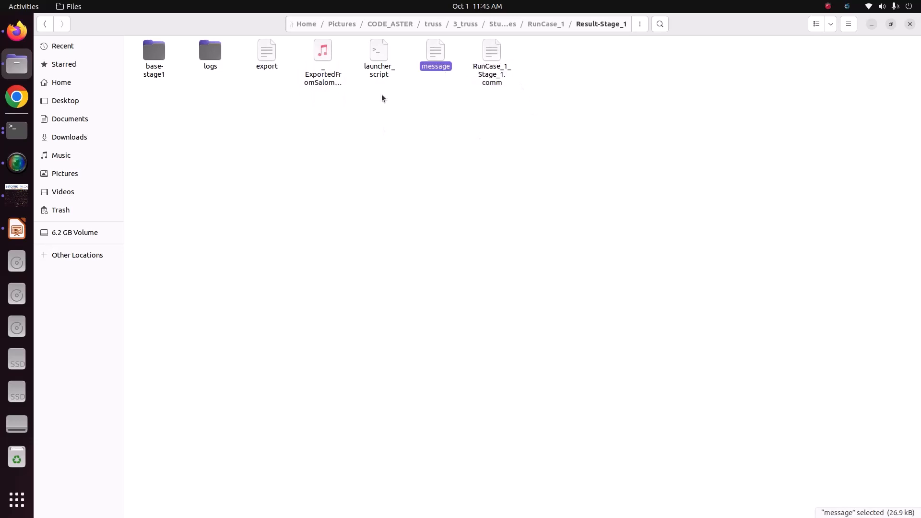
click(266, 66)
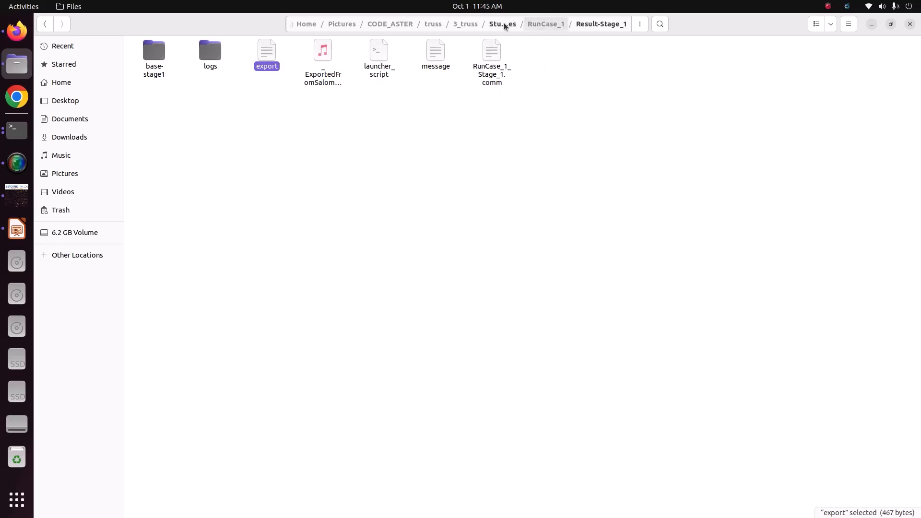
click(456, 25)
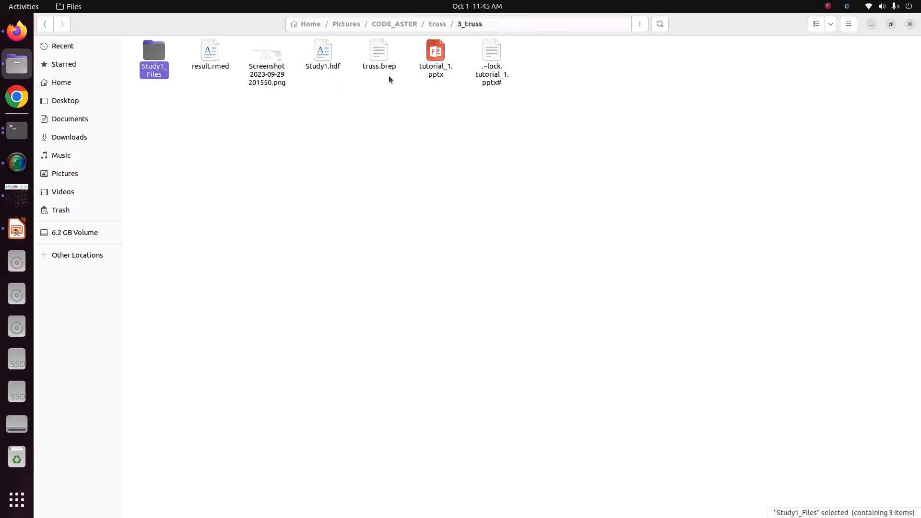
click(210, 56)
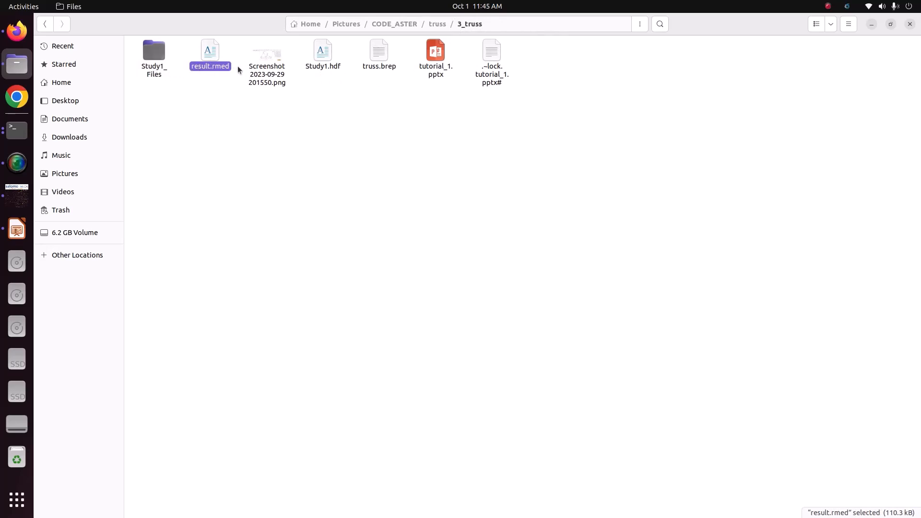
drag(232, 90, 192, 49)
- Return to Salome-Meca and switch to the ParaVis module
click(19, 195)
click(143, 56)
click(132, 97)
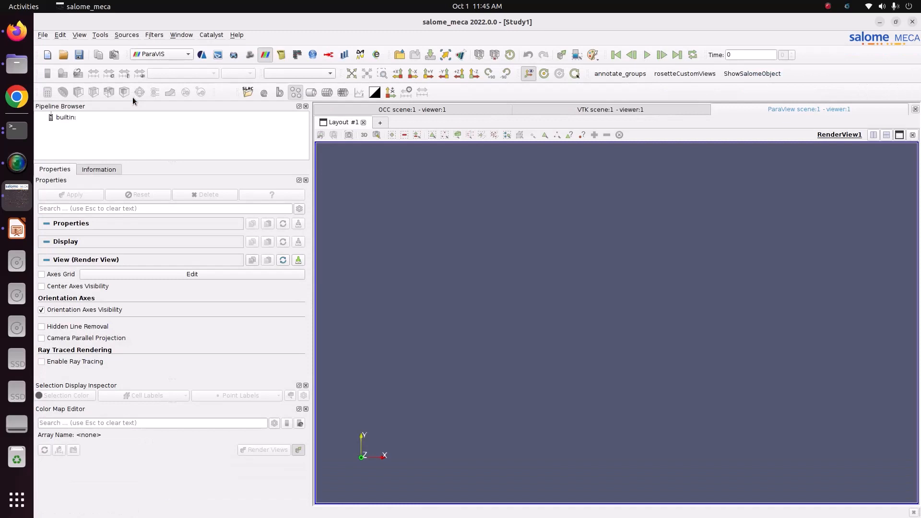
- Open result.rmed from the CODE_ASTER/truss/3_truss folder in ParaVis
click(63, 117)
right_click(62, 118)
click(70, 125)
click(465, 188)
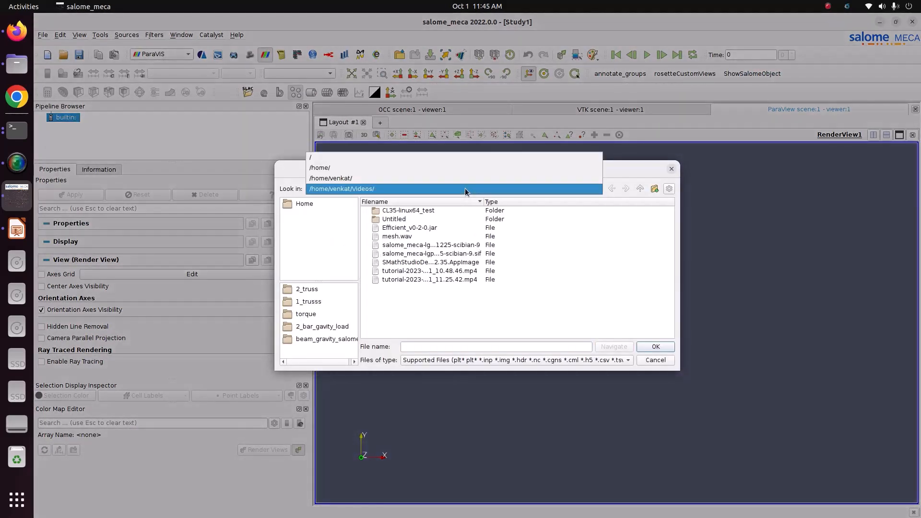
click(438, 175)
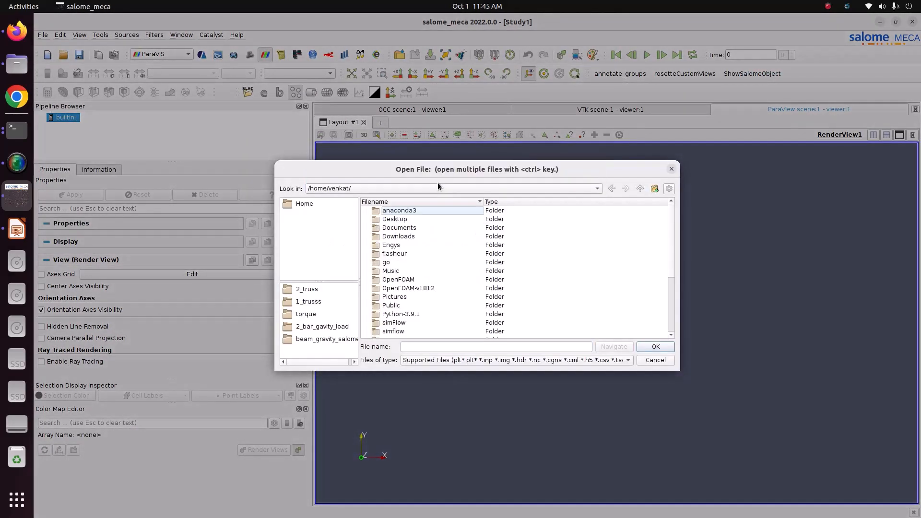
double_click(406, 298)
double_click(389, 212)
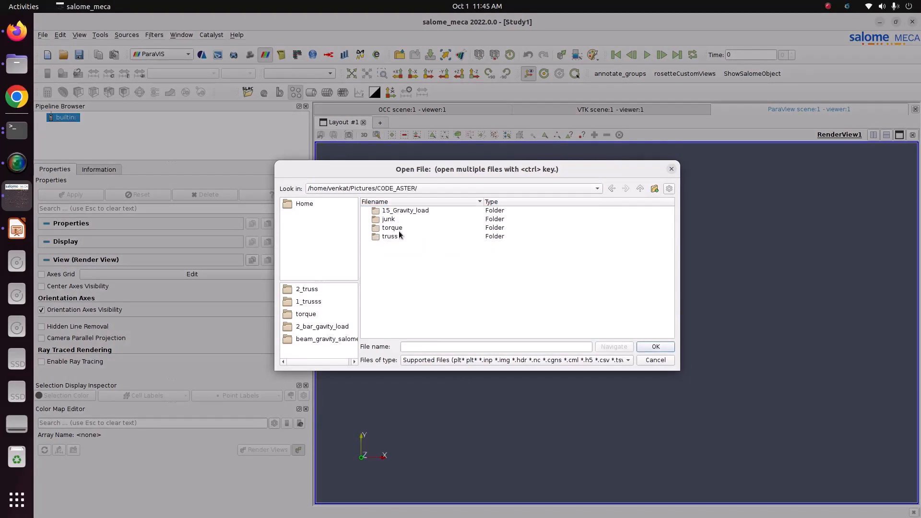
double_click(390, 236)
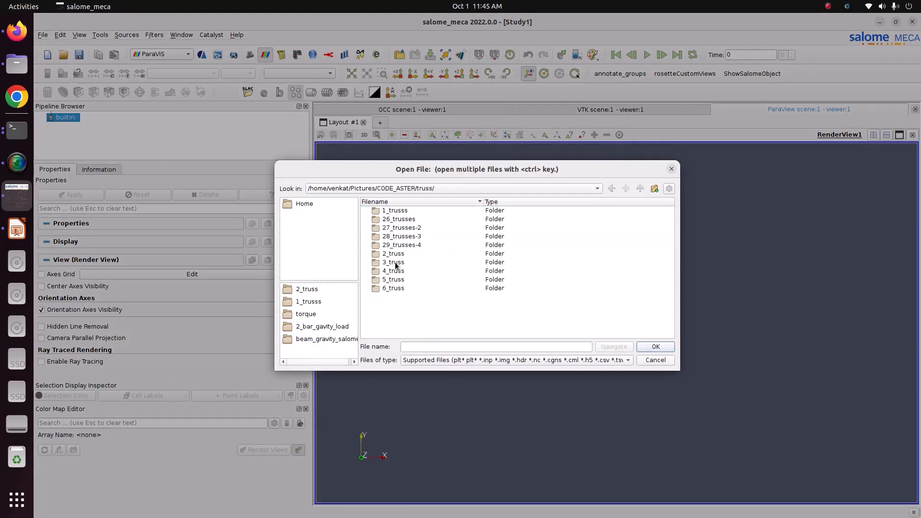
double_click(397, 262)
click(401, 220)
click(656, 346)
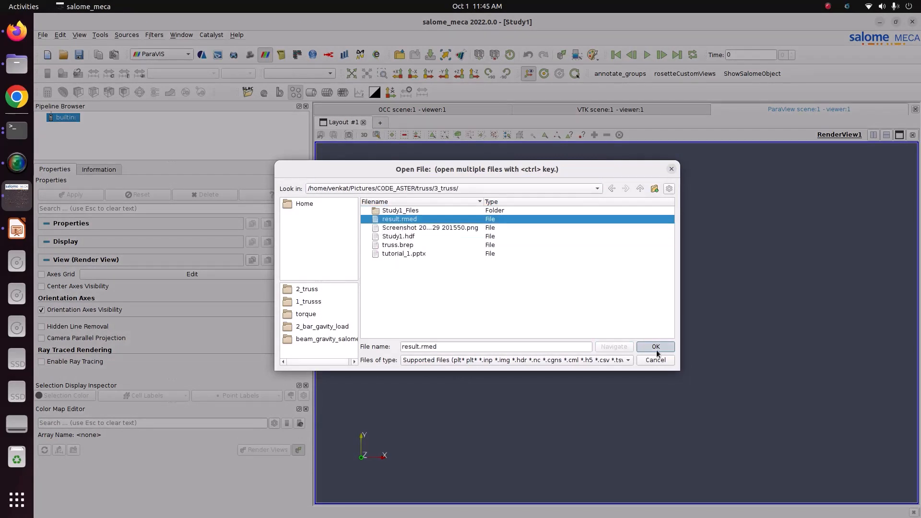
- Apply the result.rmed reader, colour the truss by reslin__DEPL, and move its colour legend upward
click(96, 196)
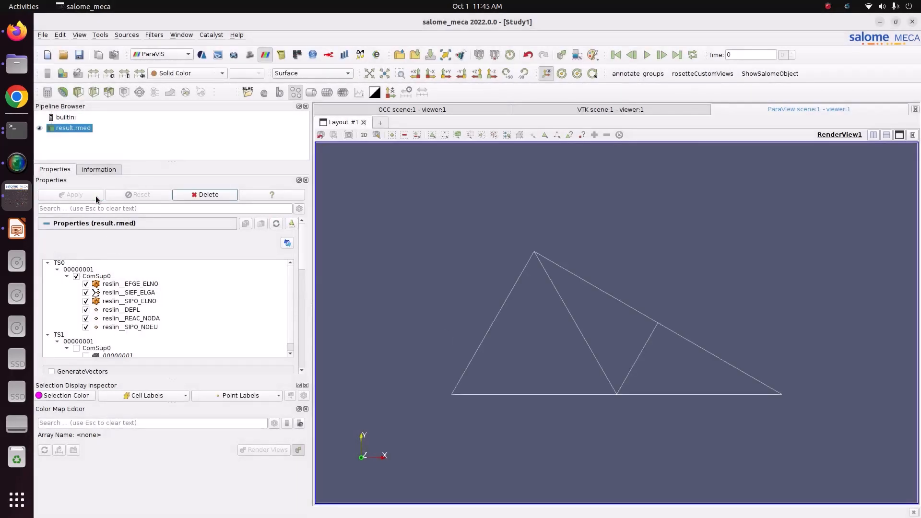
click(181, 73)
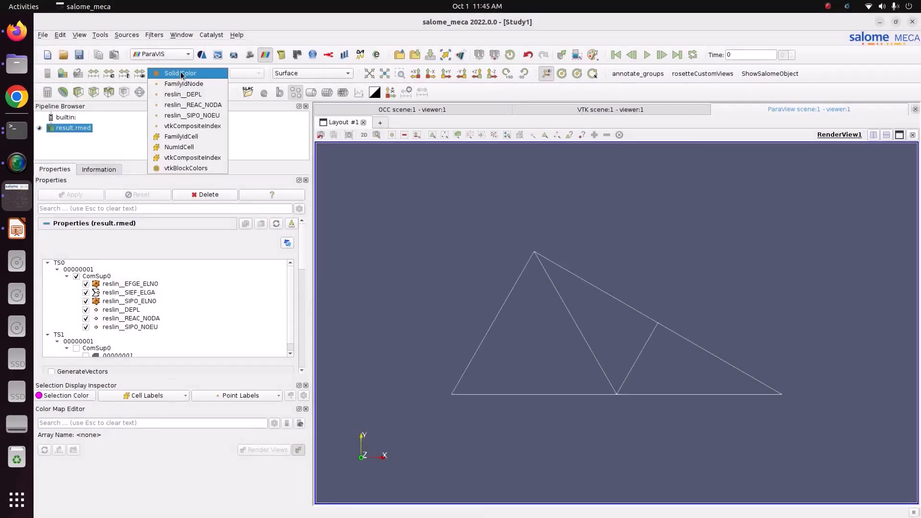
click(197, 94)
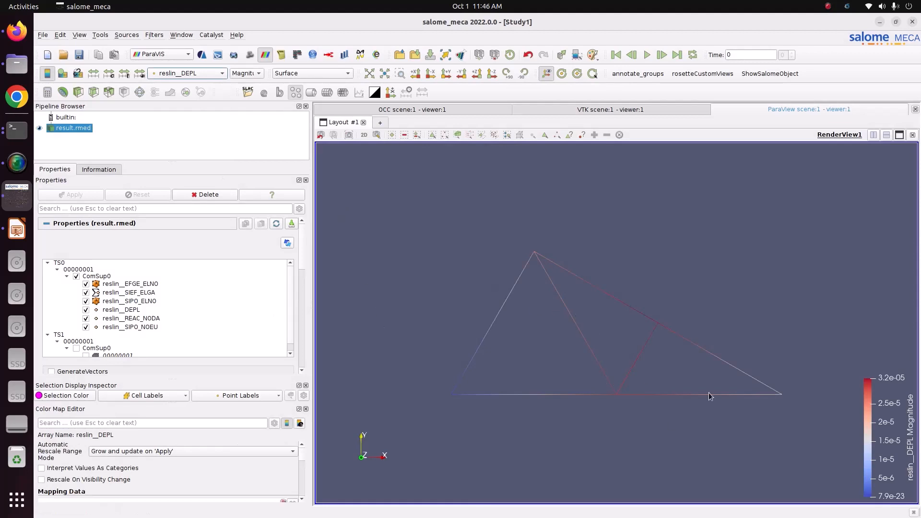
drag(861, 435, 839, 236)
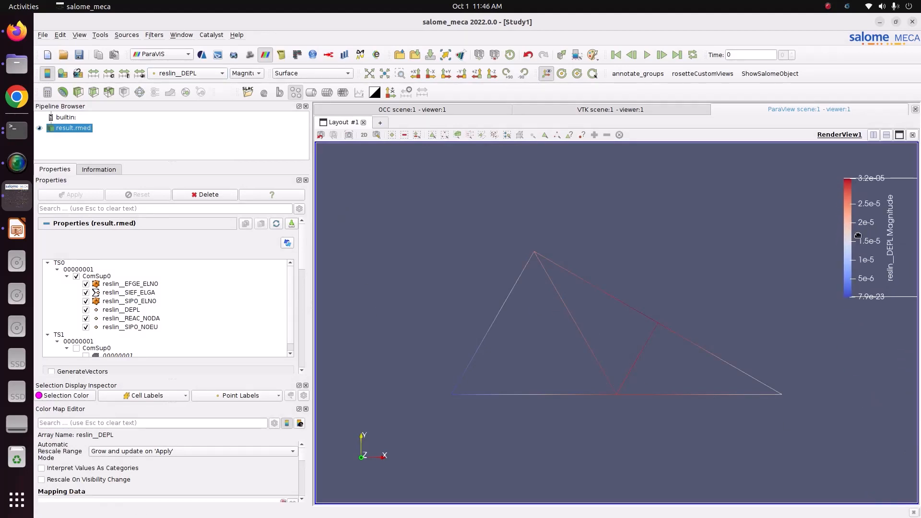
- Colour the truss by reslin__REAC_NODA and move its legend to the upper right
click(252, 75)
click(252, 75)
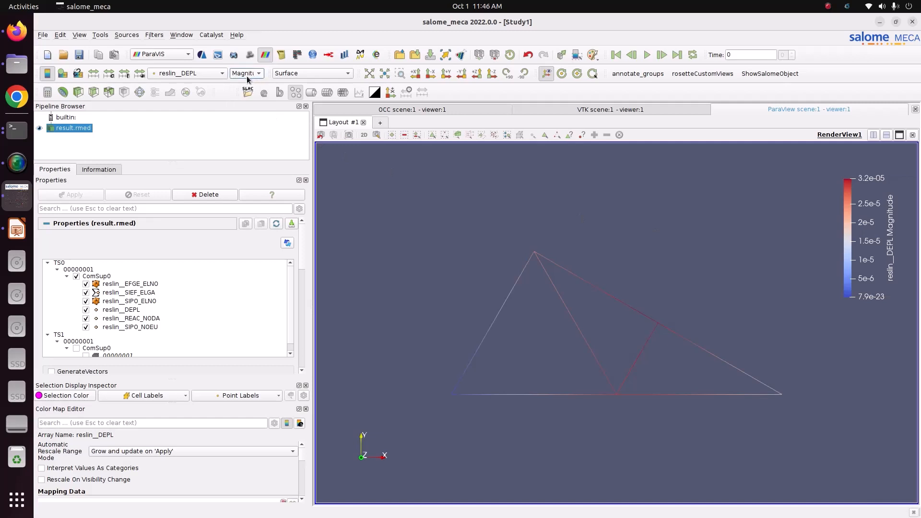
click(219, 73)
click(217, 85)
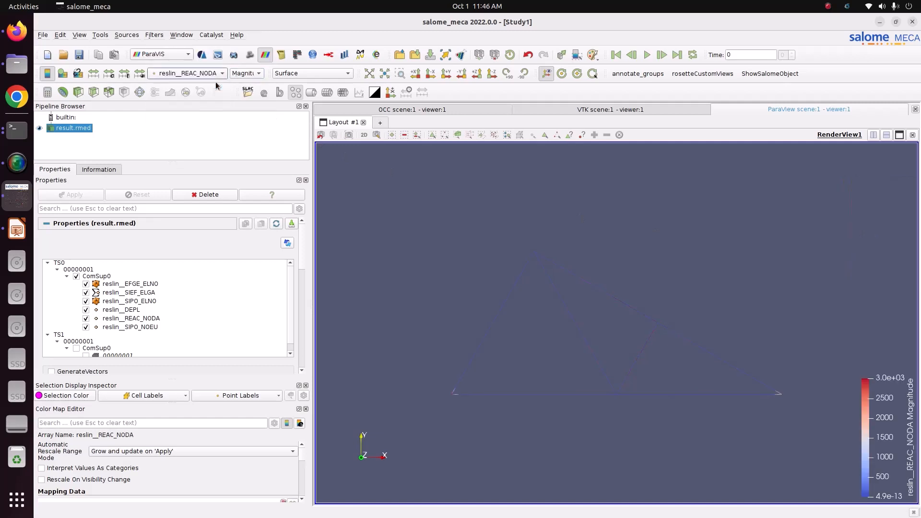
drag(887, 430, 853, 210)
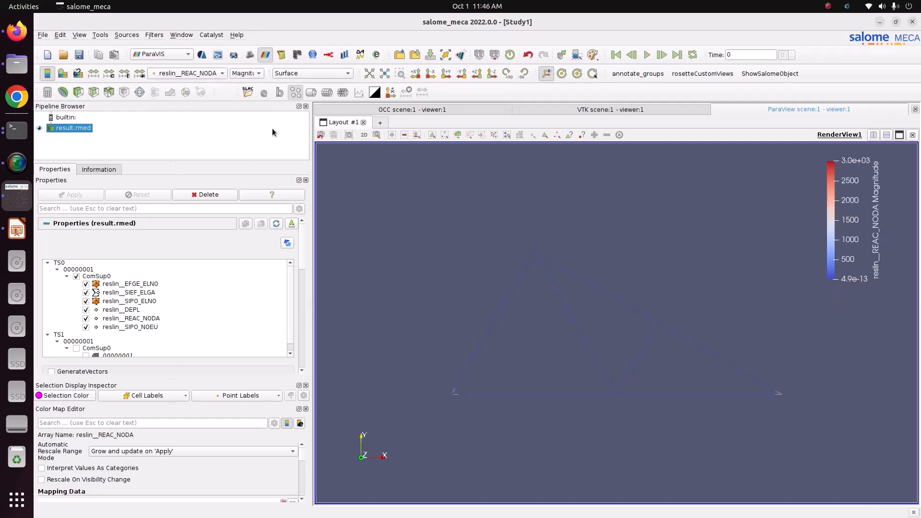
- Colour the truss by the SN component of reslin__SIPO_NOEU
click(212, 75)
click(216, 85)
click(248, 74)
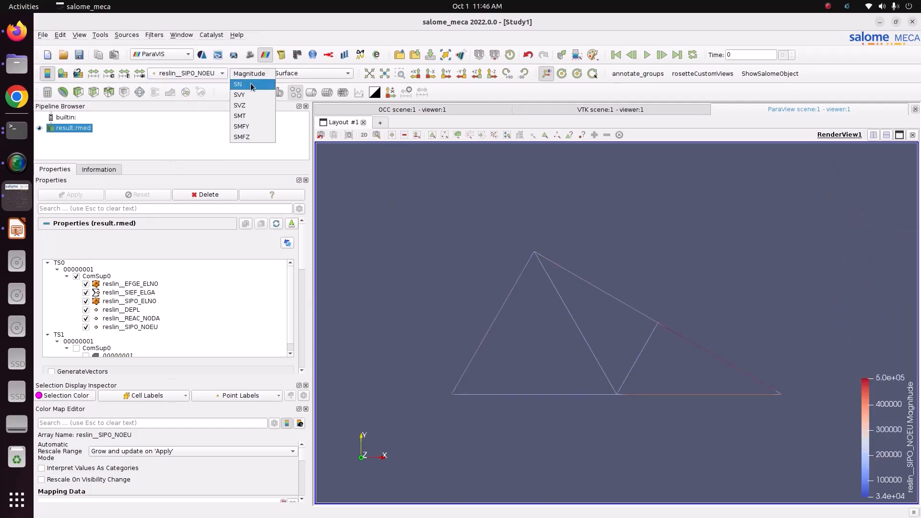
click(250, 85)
- Switch the colouring back to reslin__DEPL magnitude and shift its legend leftward
click(250, 75)
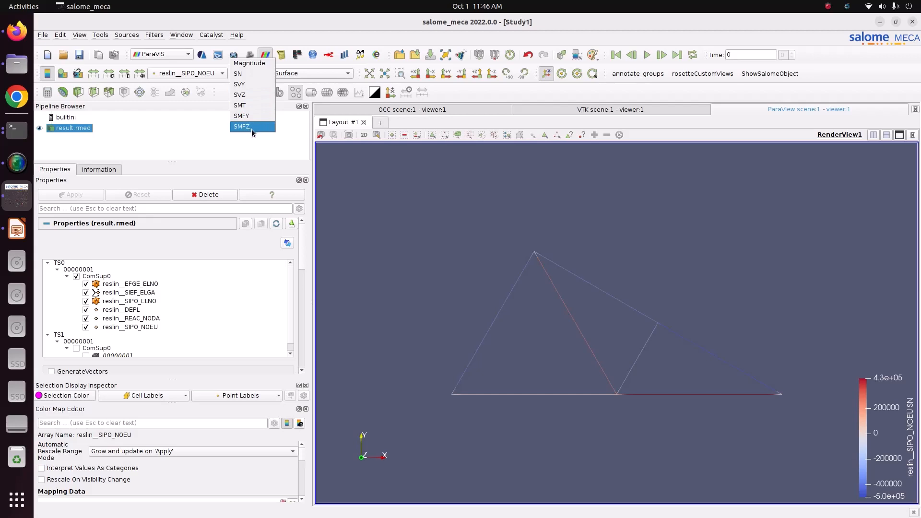
click(252, 73)
click(224, 73)
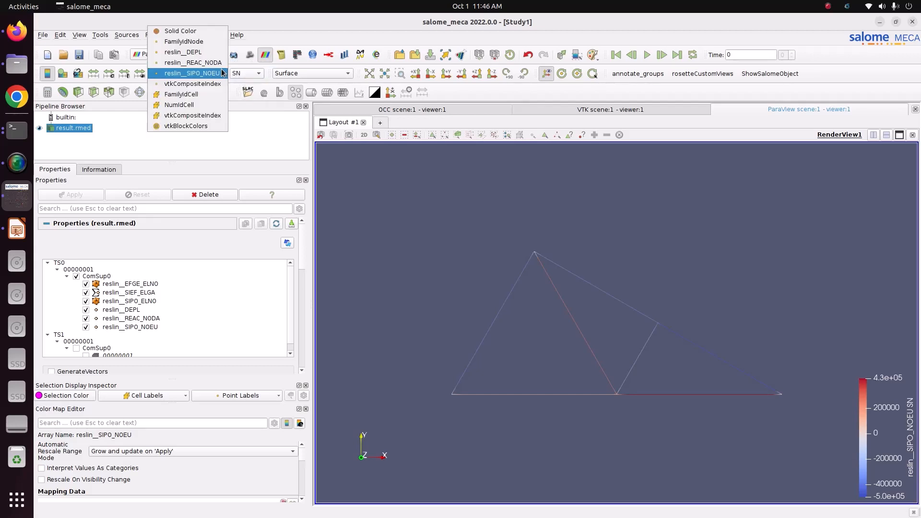
click(188, 52)
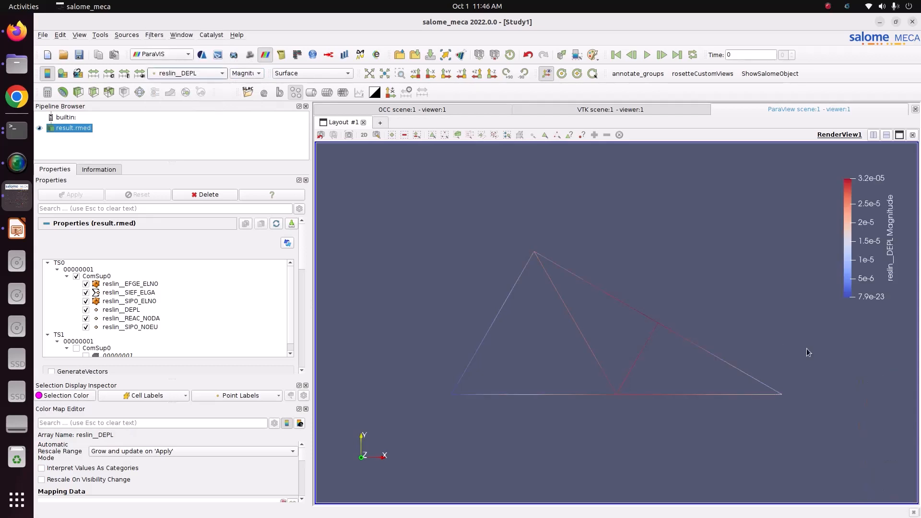
drag(872, 274, 801, 275)
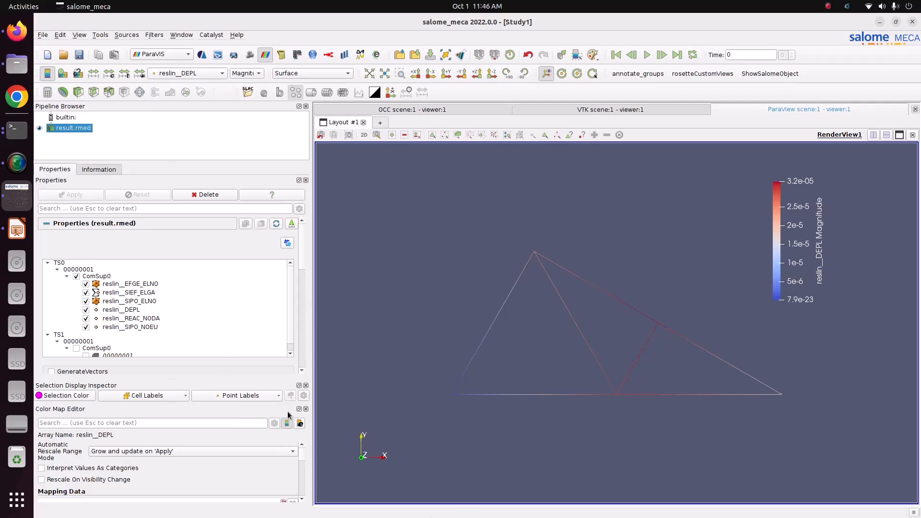
- Apply the Blue to Red Rainbow colour preset to the displacement map and move the legend to the upper left
scroll(303, 464, down, 1)
scroll(303, 470, down, 3)
scroll(299, 476, up, 2)
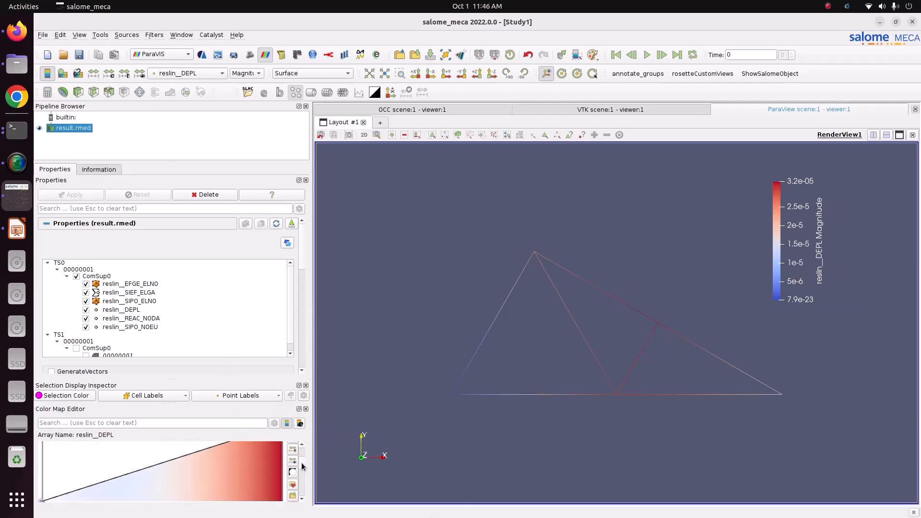
click(293, 486)
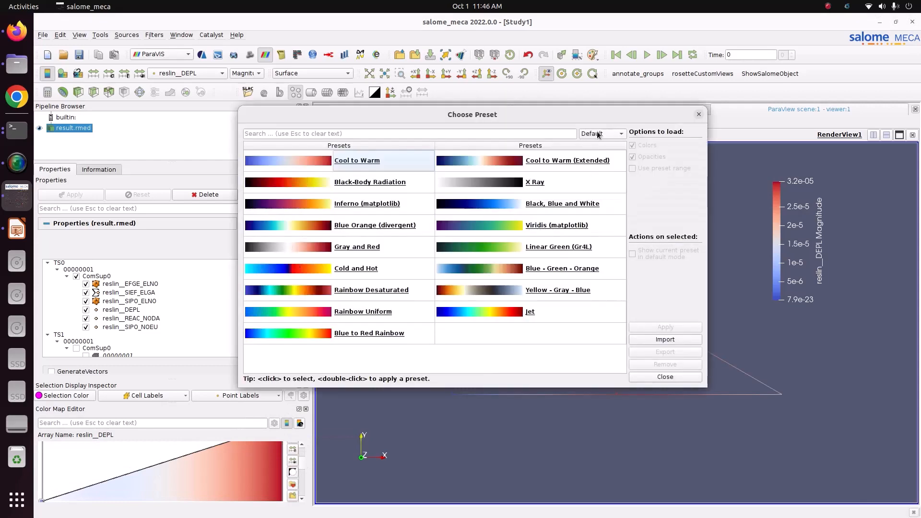
click(598, 134)
click(600, 167)
click(589, 187)
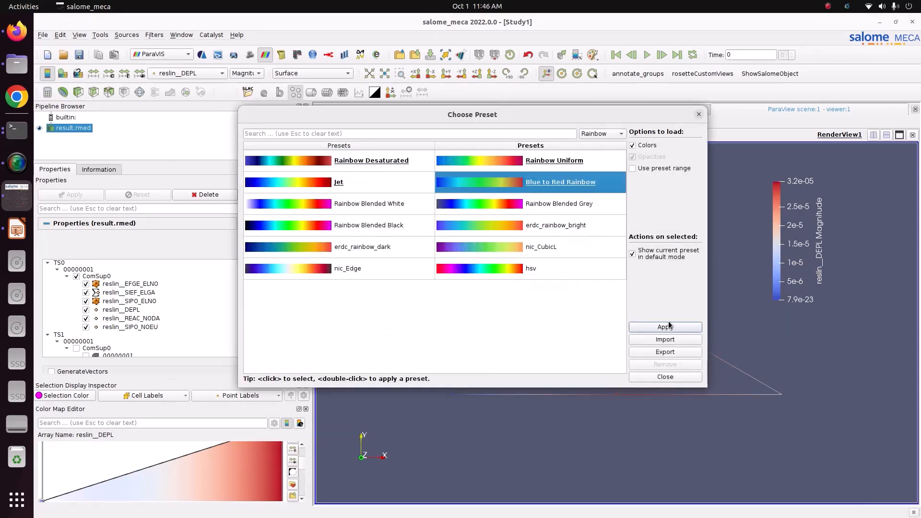
click(670, 326)
click(664, 378)
drag(777, 240, 297, 242)
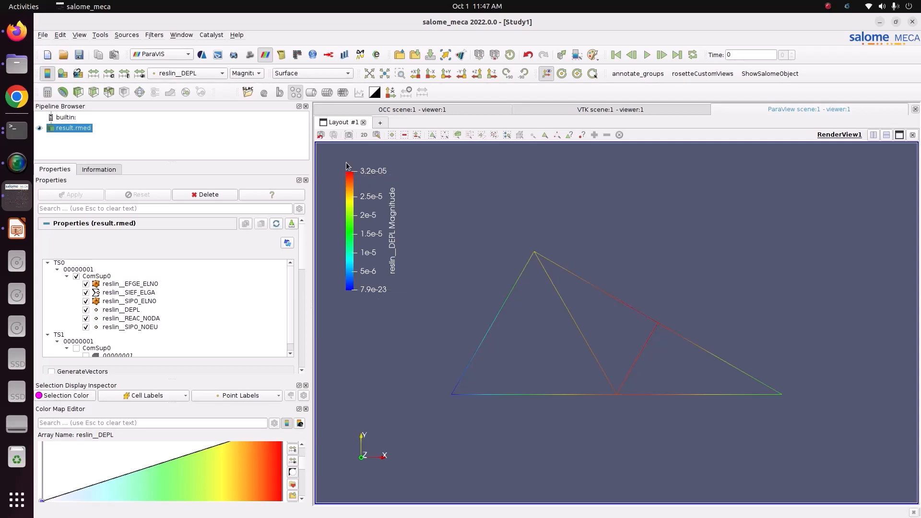
- Display the DX and DY displacement components in turn, finishing with the DX component
click(243, 76)
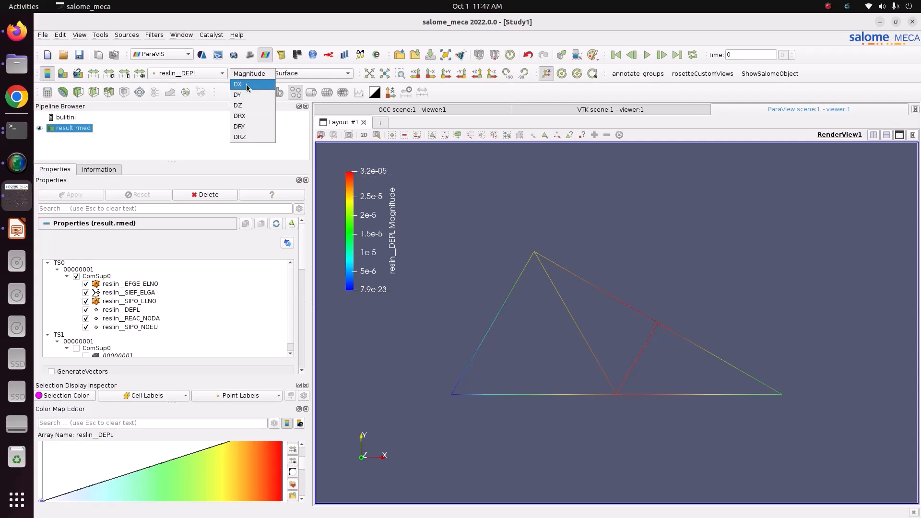
click(247, 87)
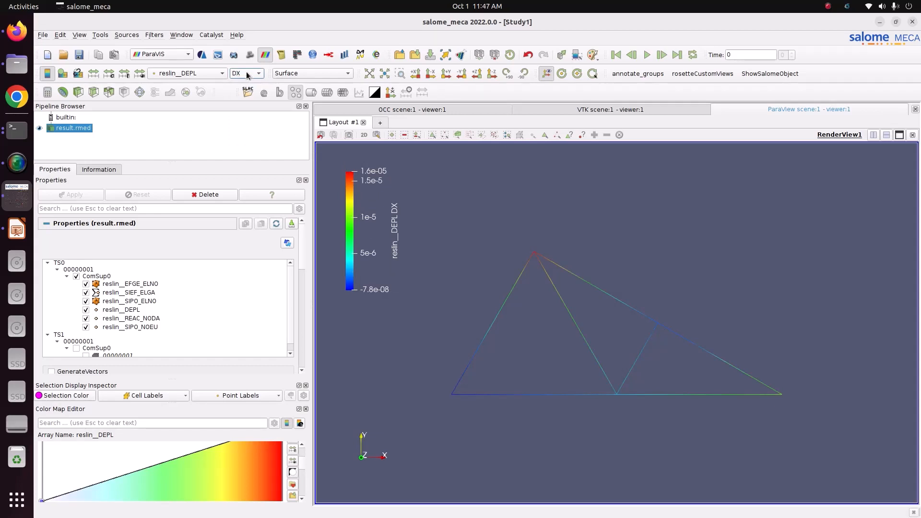
click(248, 74)
click(249, 84)
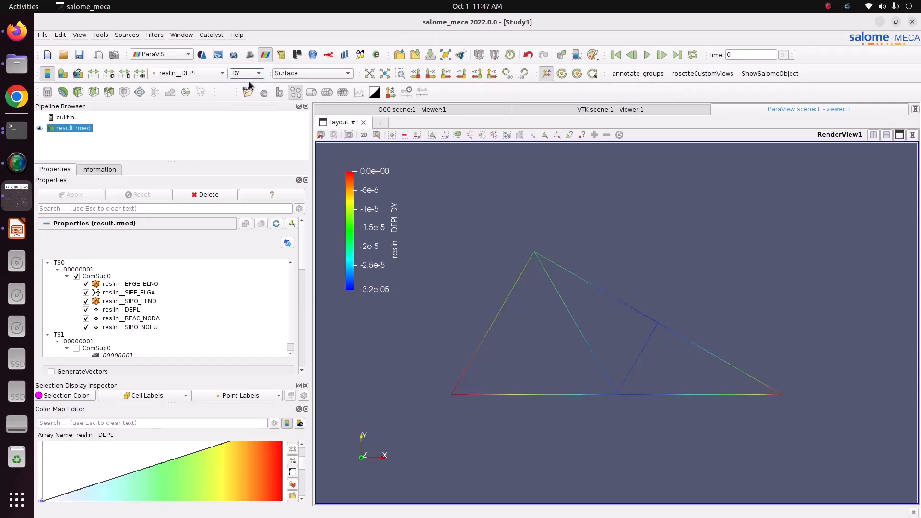
click(247, 73)
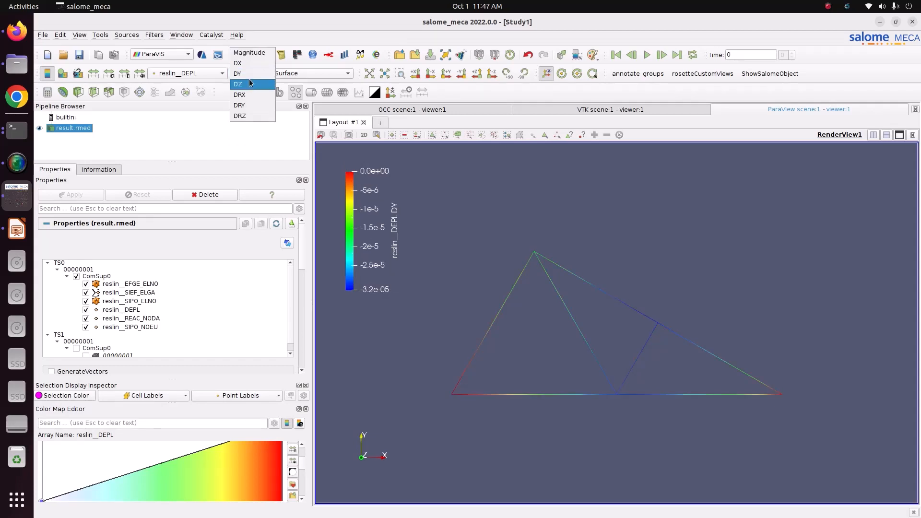
click(249, 65)
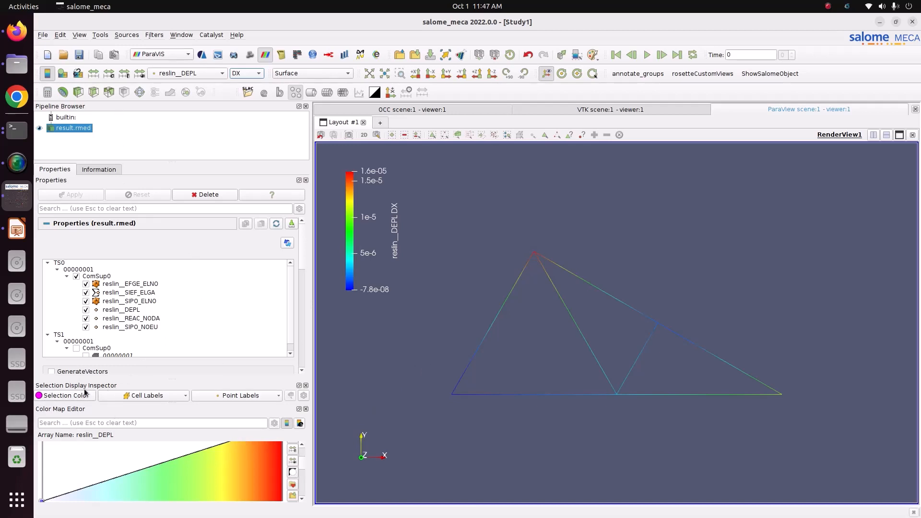
click(80, 35)
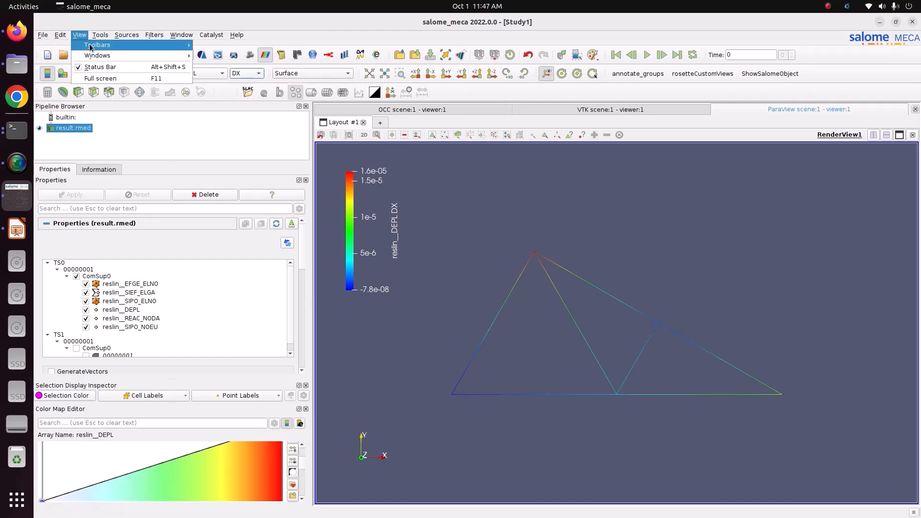
mouse_move(94, 56)
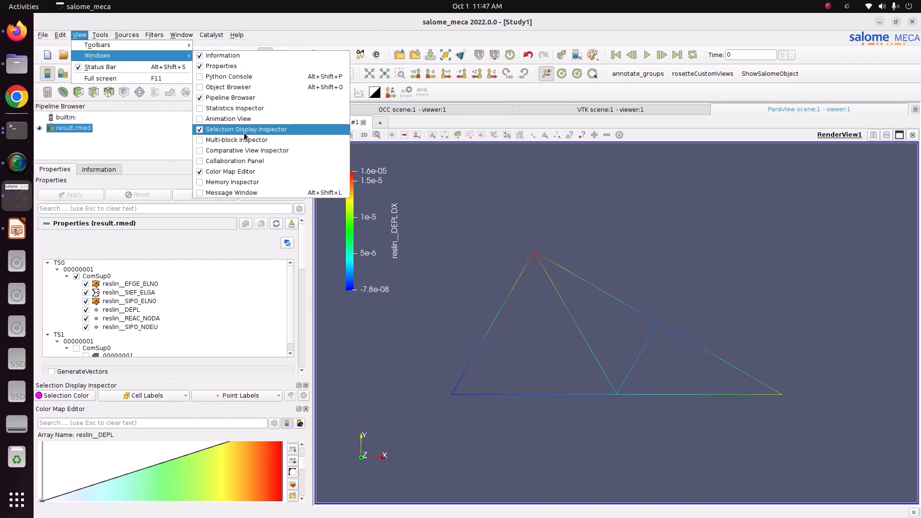
click(514, 211)
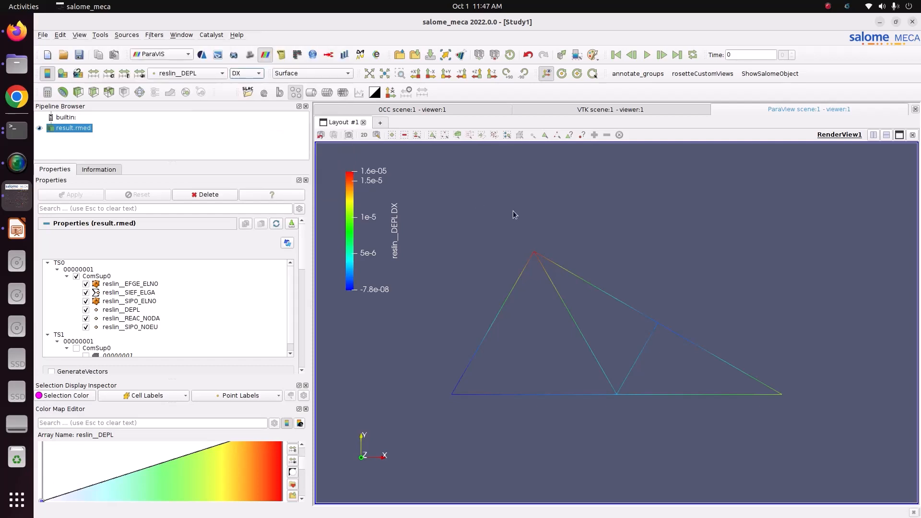
- Select the truss apex node interactively and label selected points with their reslin__DEPL values
click(470, 135)
drag(523, 240, 546, 254)
click(253, 398)
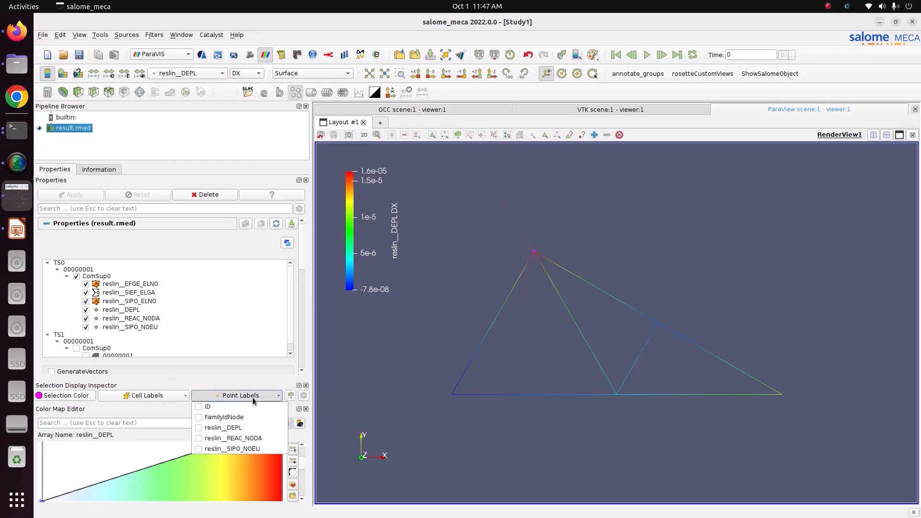
click(199, 429)
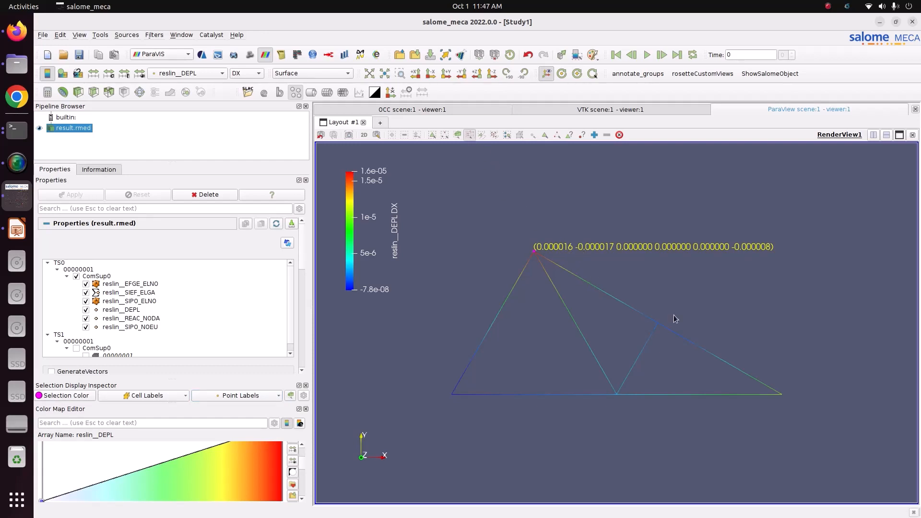
- Select the right-hand bottom node to show its displacement label
click(781, 392)
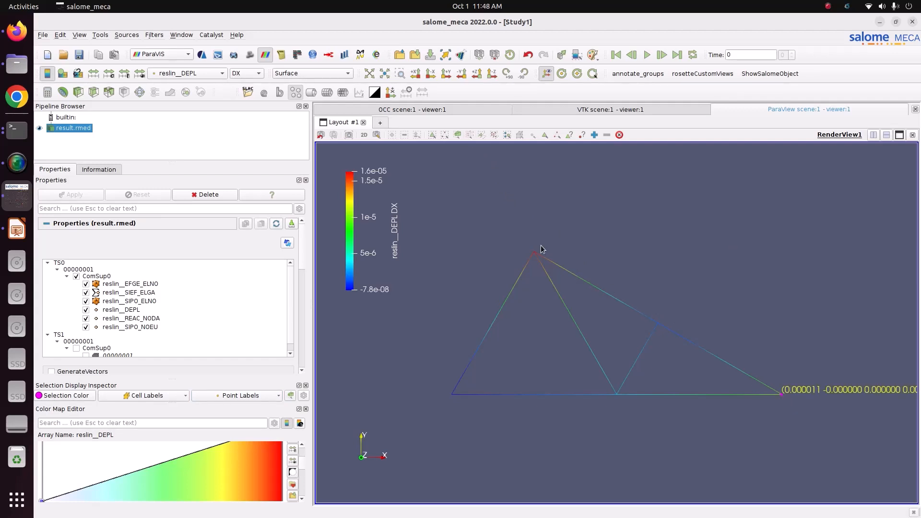
drag(528, 239, 537, 256)
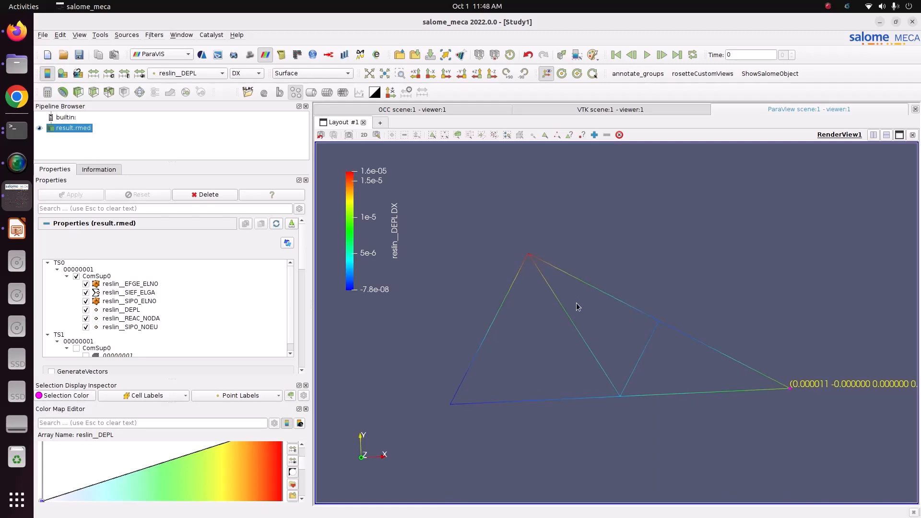
scroll(577, 303, down, 5)
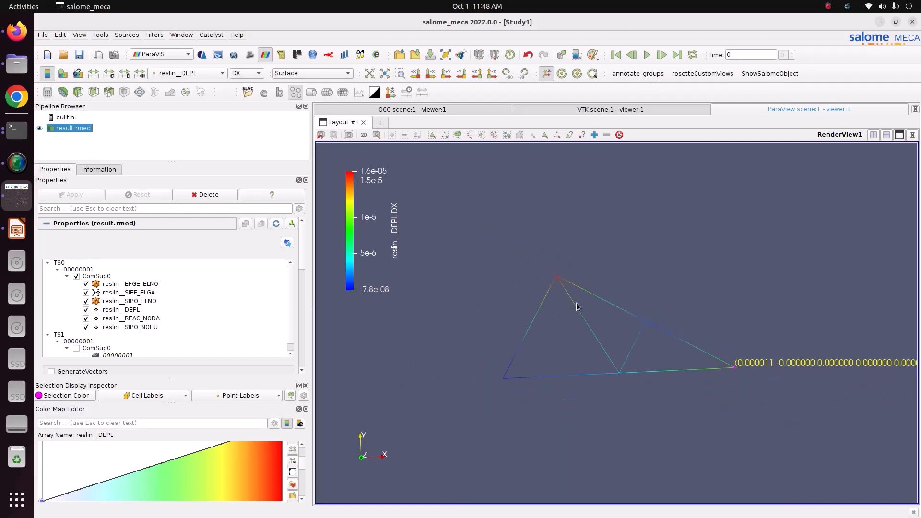
- Grow the point selection repeatedly to label more nodes with displacements
click(597, 135)
click(595, 136)
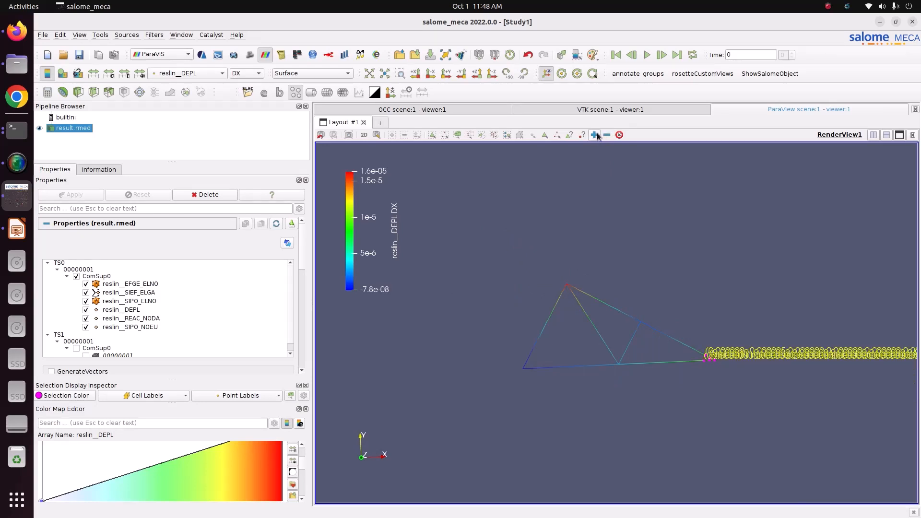
click(595, 135)
click(595, 136)
click(597, 137)
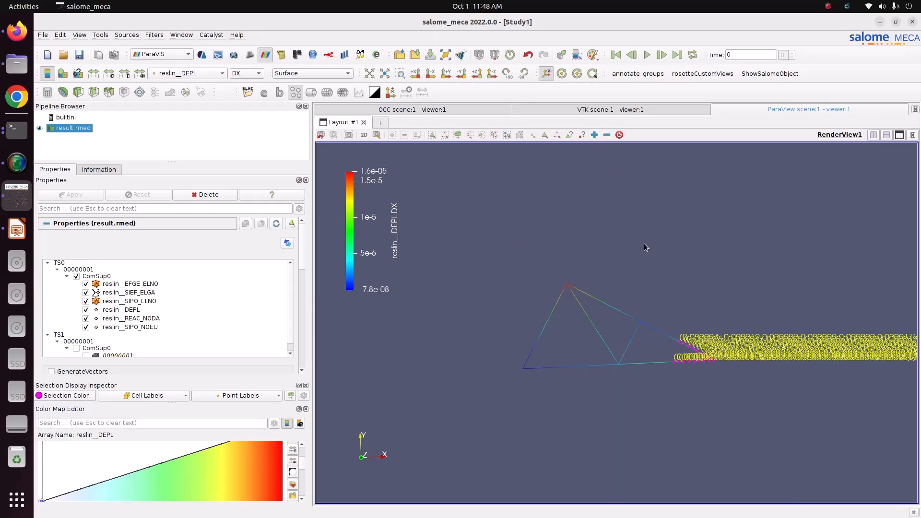
- Zoom and pan around the truss to examine the displacement labels on the selected nodes
scroll(705, 400, up, 6)
scroll(582, 313, down, 3)
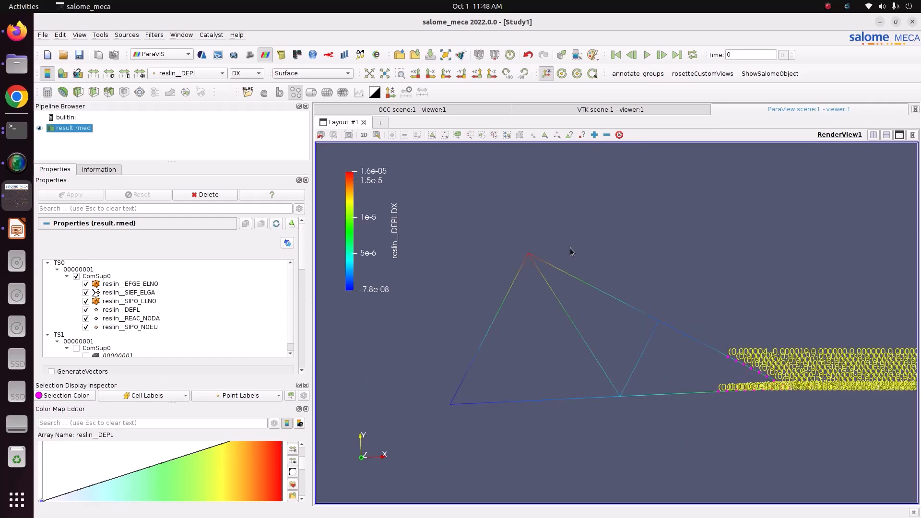
drag(617, 324, 394, 302)
scroll(555, 351, up, 8)
scroll(612, 424, up, 10)
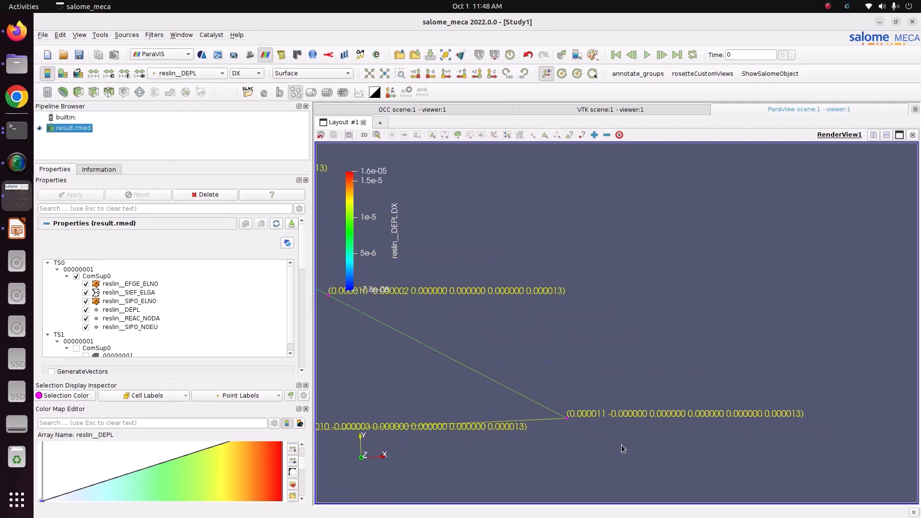
scroll(622, 447, down, 4)
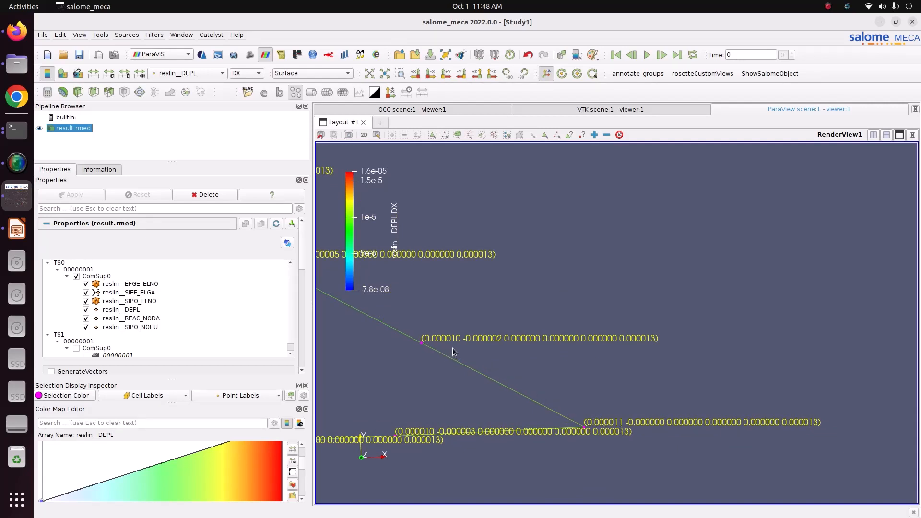
scroll(453, 347, down, 3)
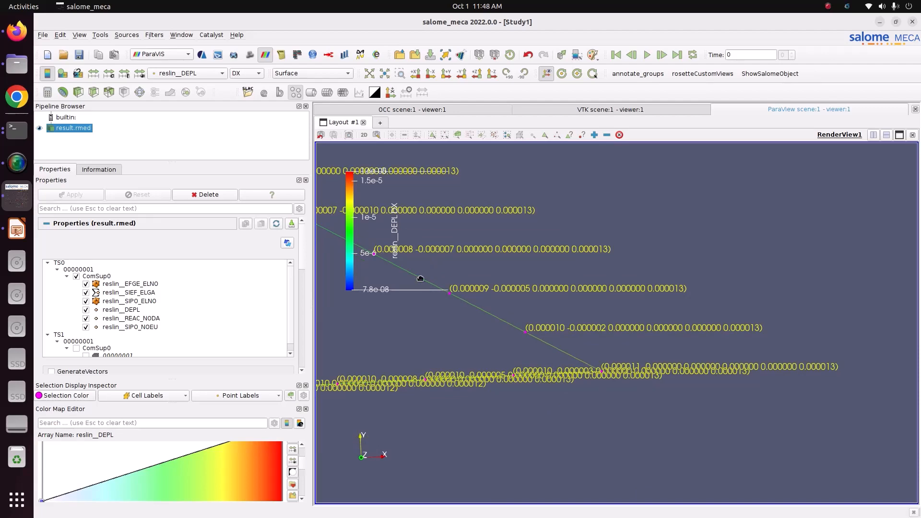
scroll(634, 433, down, 3)
scroll(632, 434, down, 3)
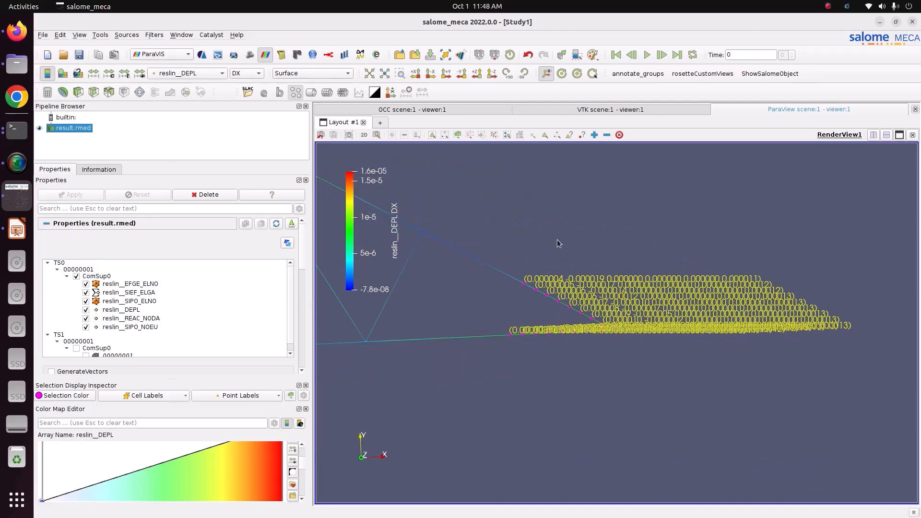
- Clear the current node selection in the render view
click(621, 136)
scroll(713, 422, down, 7)
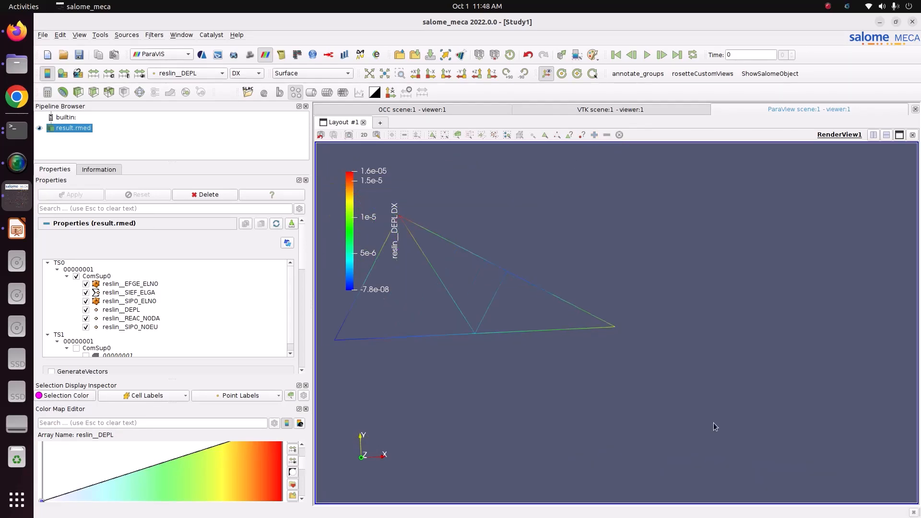
scroll(435, 260, up, 2)
- Colour the truss by the reslin__SIPO_NOEU field using its SN component
click(200, 75)
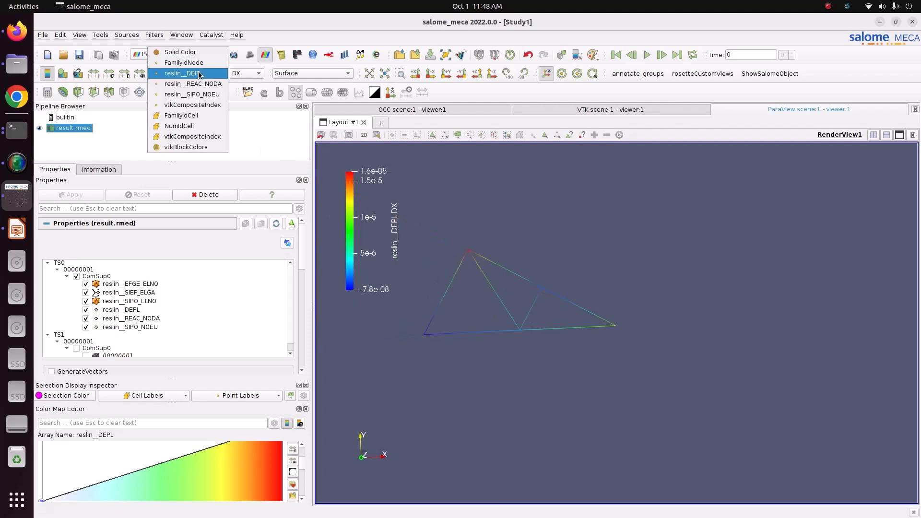
click(208, 94)
click(247, 73)
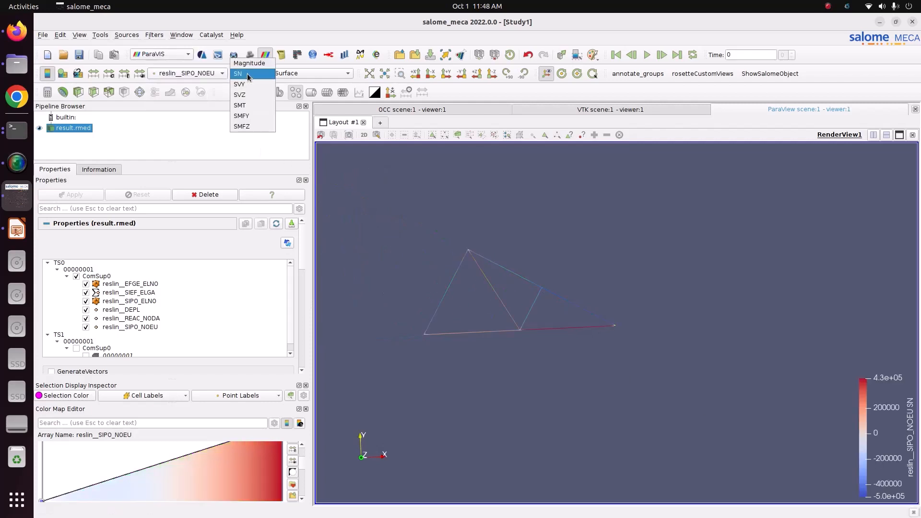
click(246, 77)
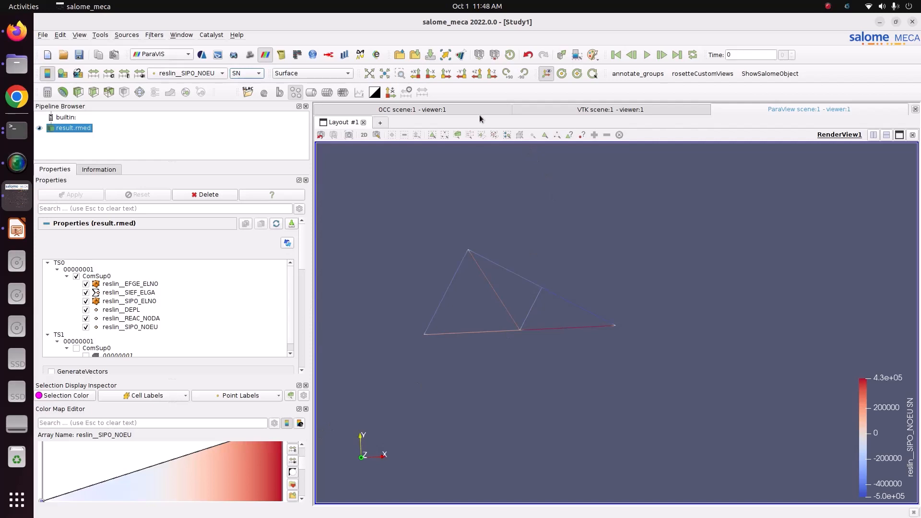
- Apply the Blue to Red Rainbow colour map preset and move the colour legend to the view's upper left
click(379, 76)
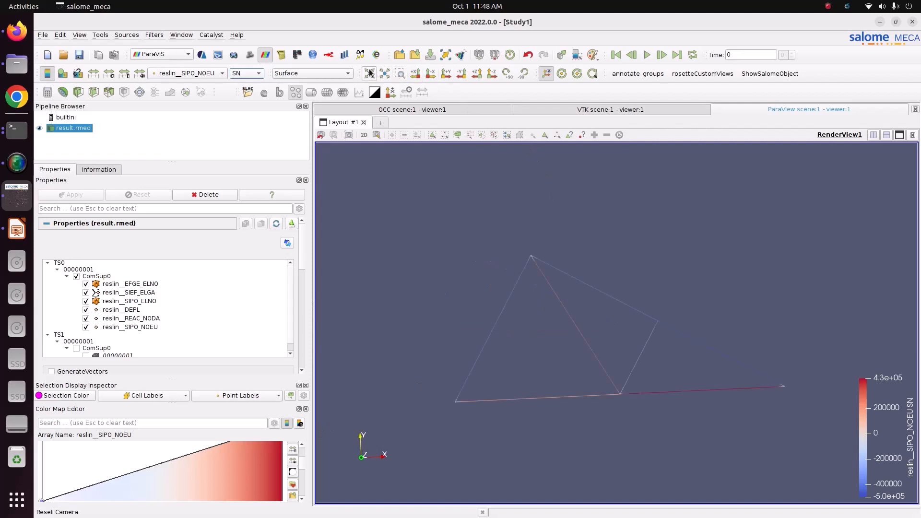
click(477, 74)
click(489, 74)
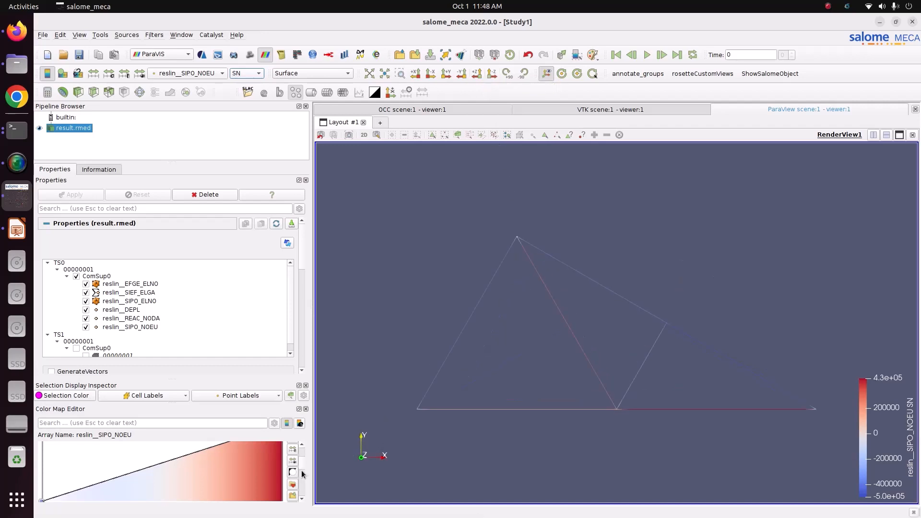
click(293, 486)
click(606, 152)
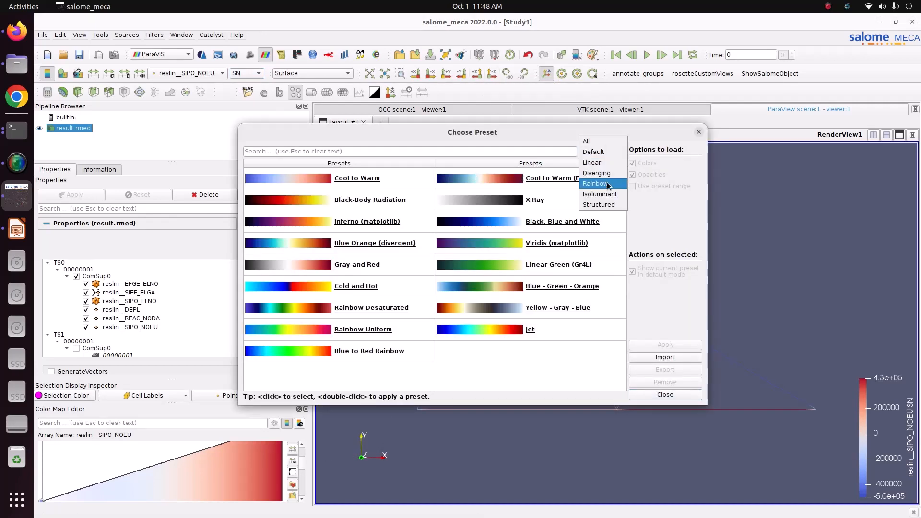
click(606, 182)
click(558, 202)
click(665, 345)
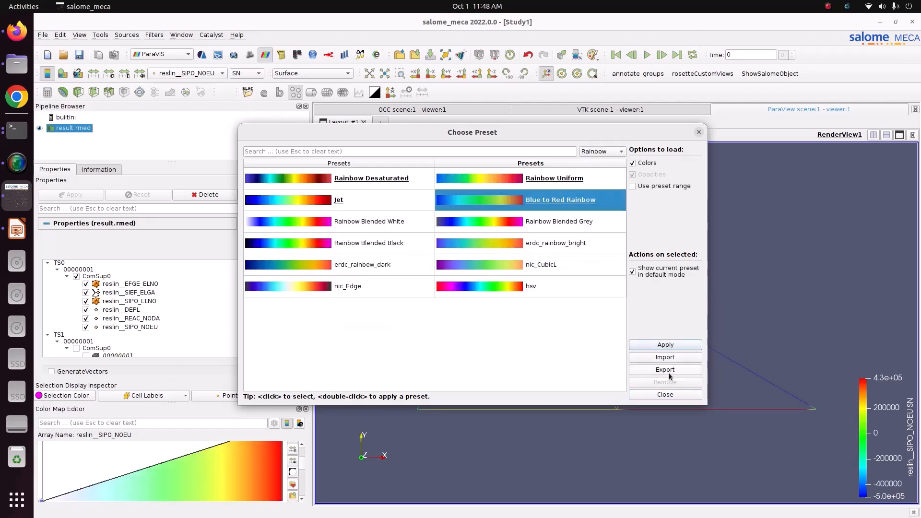
click(672, 395)
drag(895, 433, 366, 218)
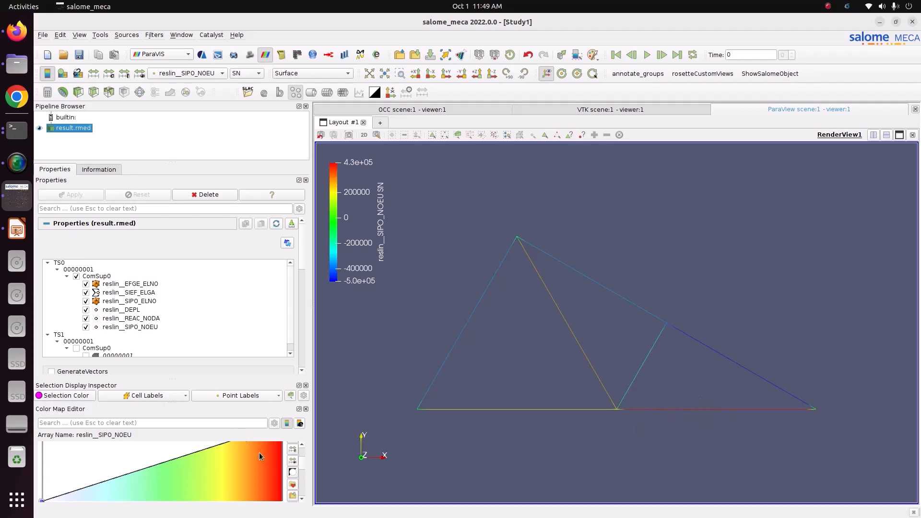
- Switch the point labels from reslin__DEPL to reslin__SIPO_NOEU
click(207, 395)
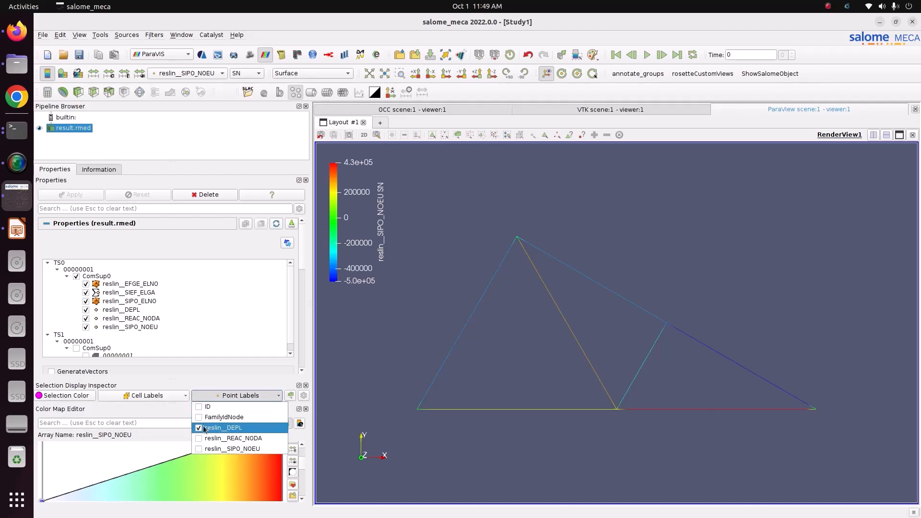
click(199, 428)
click(225, 397)
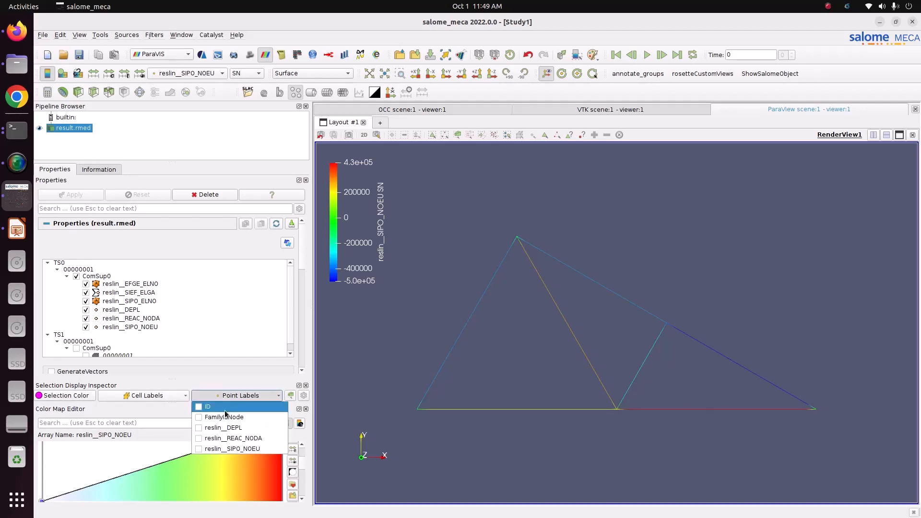
click(199, 450)
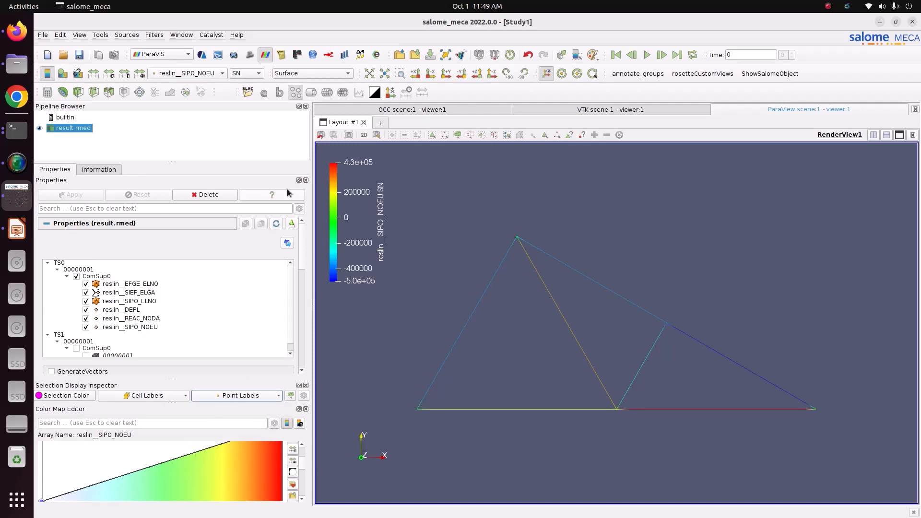
- Select a bottom-chord node interactively to label its reslin__SIPO_NOEU values
click(473, 139)
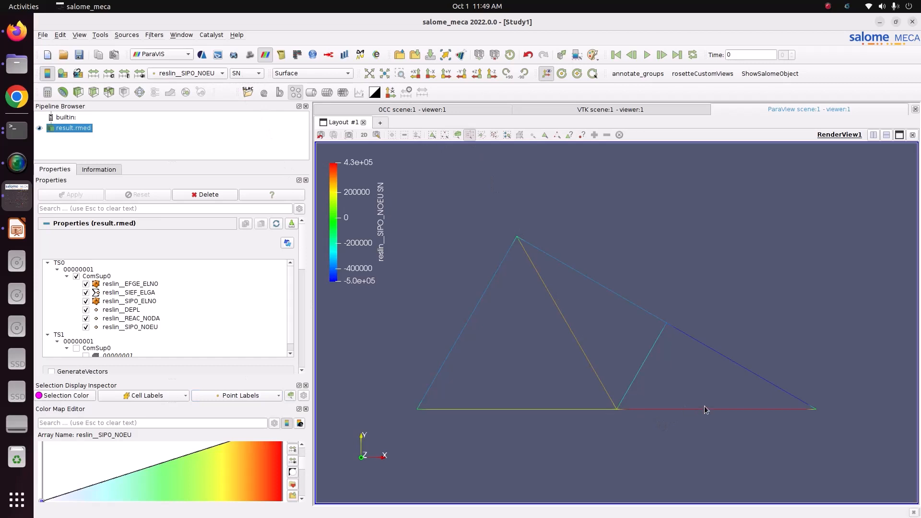
drag(705, 408, 714, 419)
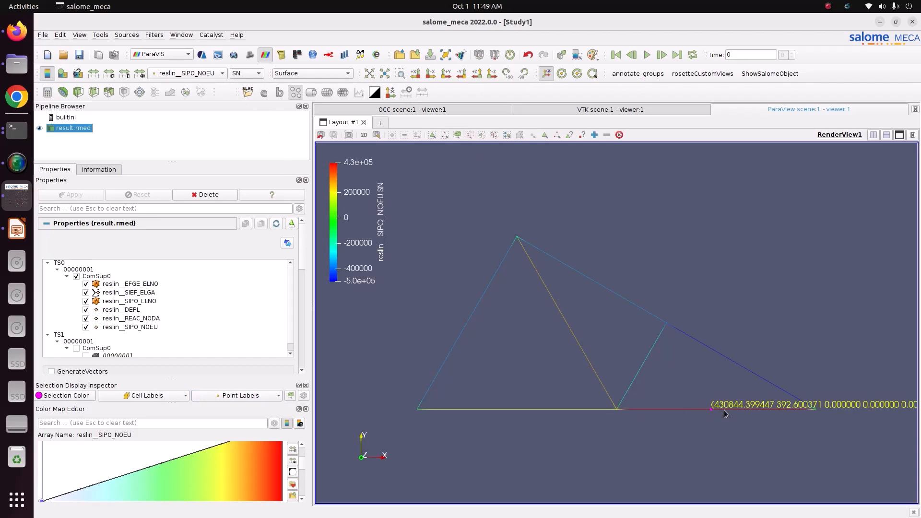
scroll(726, 414, up, 1)
scroll(725, 415, up, 1)
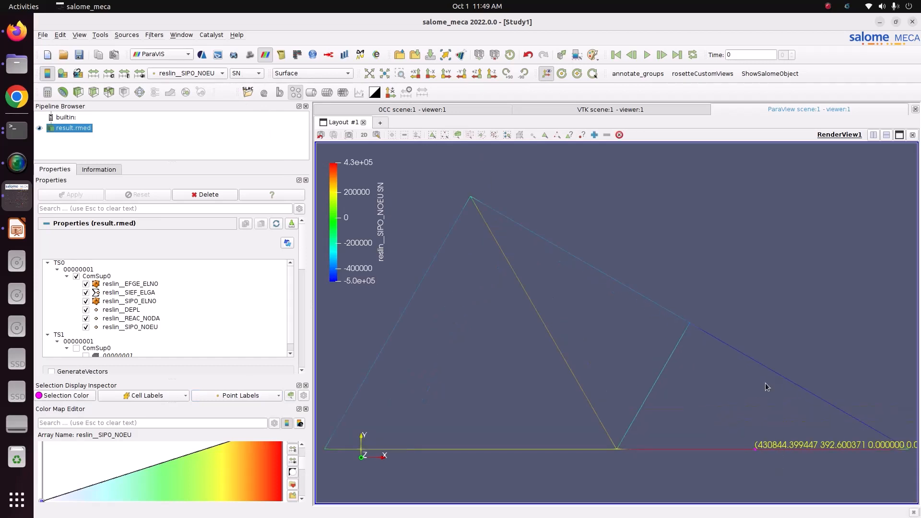
- Select the right support node and then a node on the diagonal member to label their stress values
click(469, 134)
drag(779, 378, 787, 387)
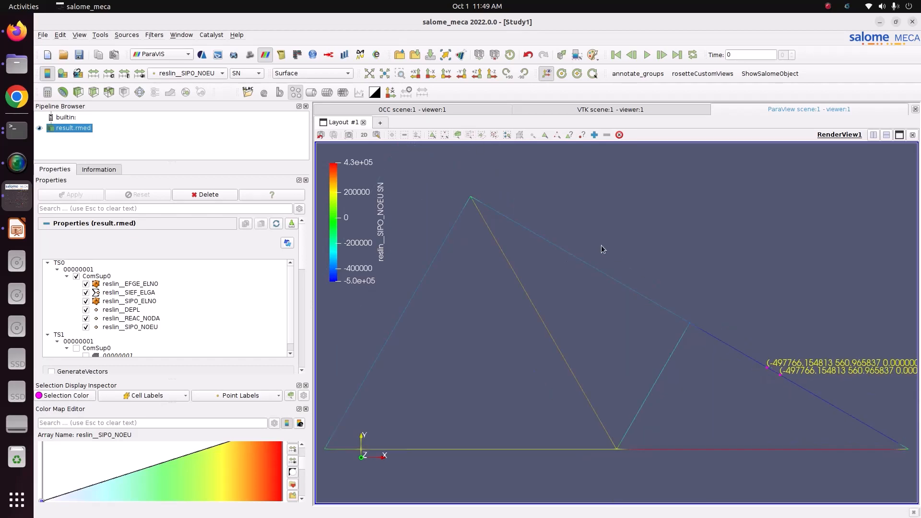
click(470, 135)
drag(520, 293, 542, 311)
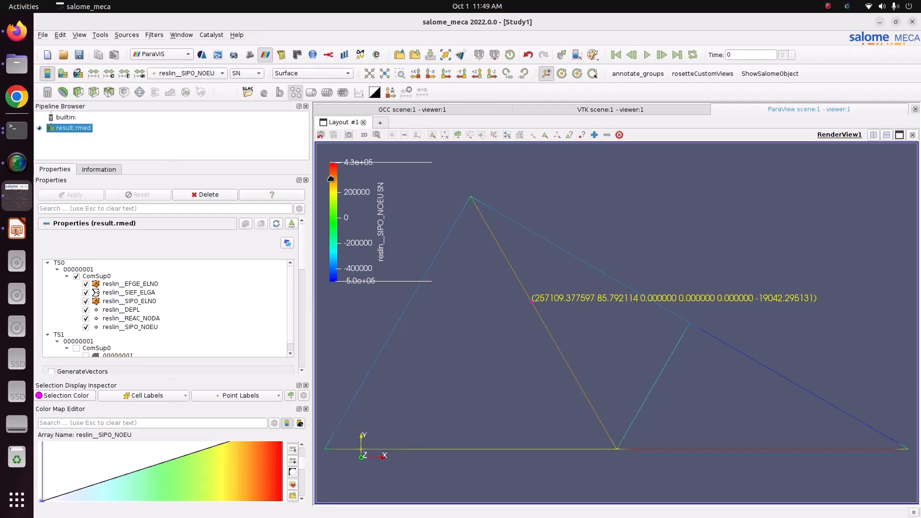
click(252, 75)
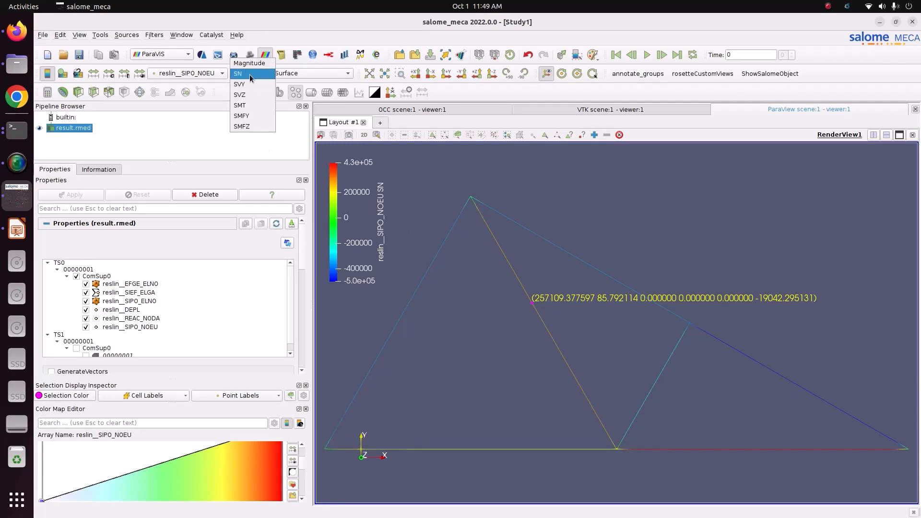
click(250, 74)
- Switch to the browser and read the code_aster CALC_CHAMP documentation on the SIPO_NOEU field components
click(17, 31)
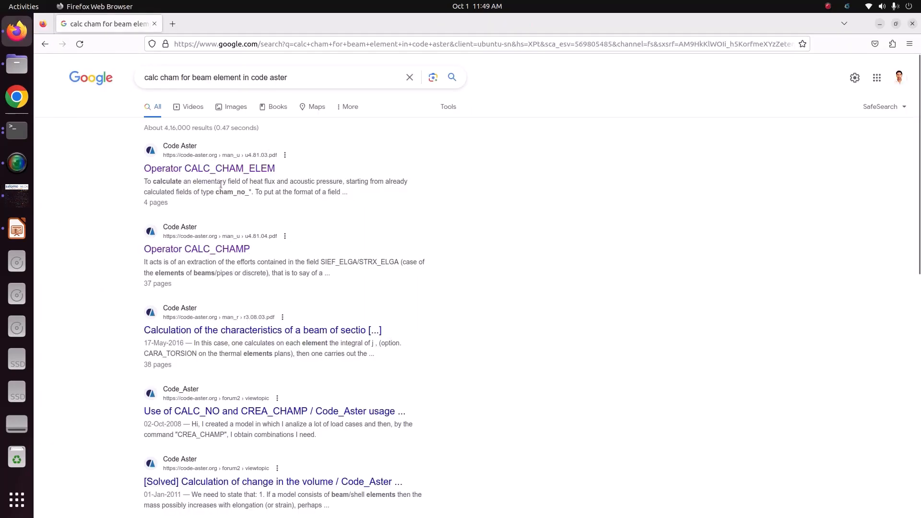
click(240, 248)
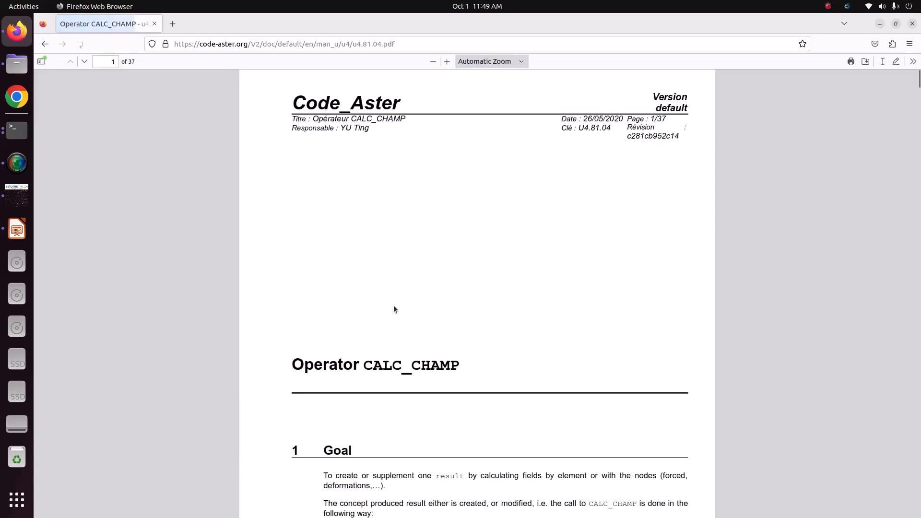
scroll(391, 244, down, 20)
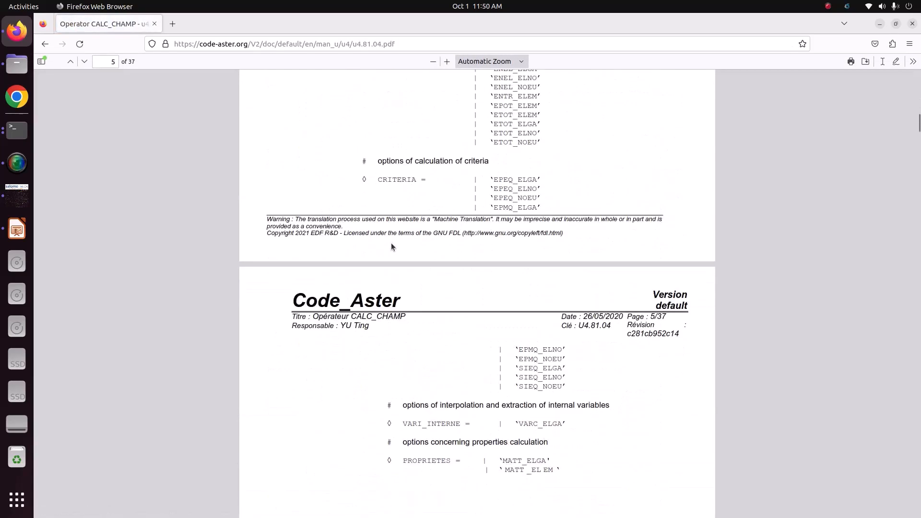
scroll(391, 245, down, 20)
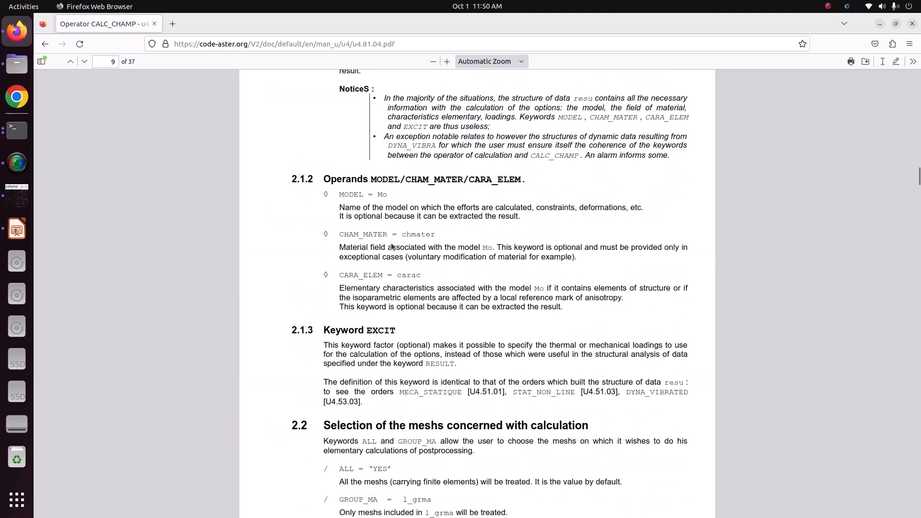
scroll(391, 245, down, 20)
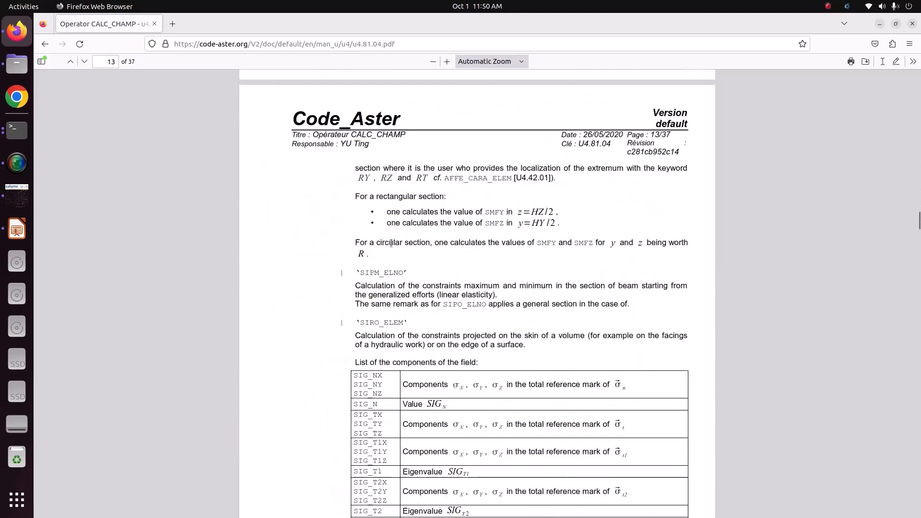
scroll(392, 244, up, 10)
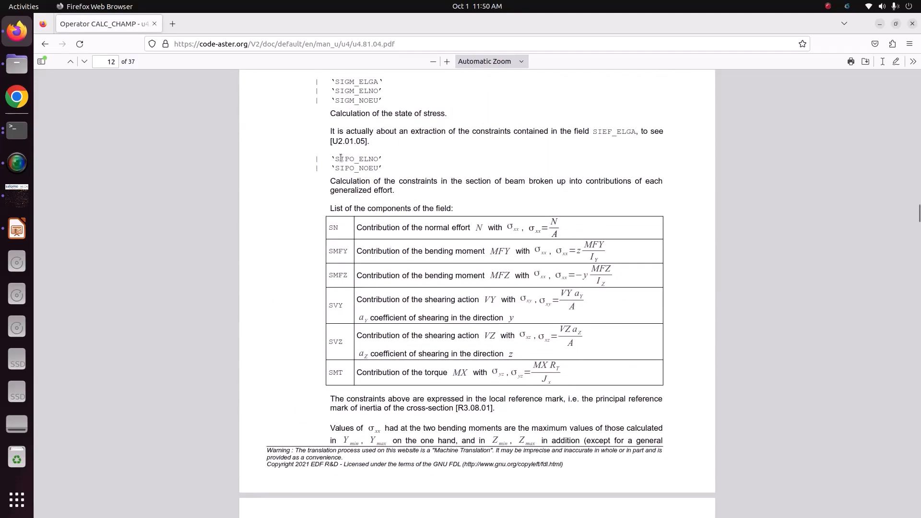
drag(334, 168, 387, 175)
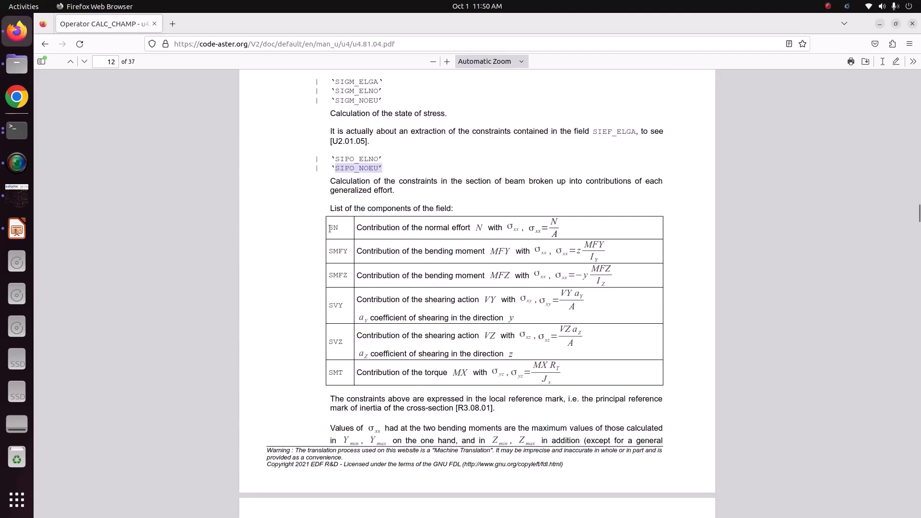
drag(329, 228, 343, 229)
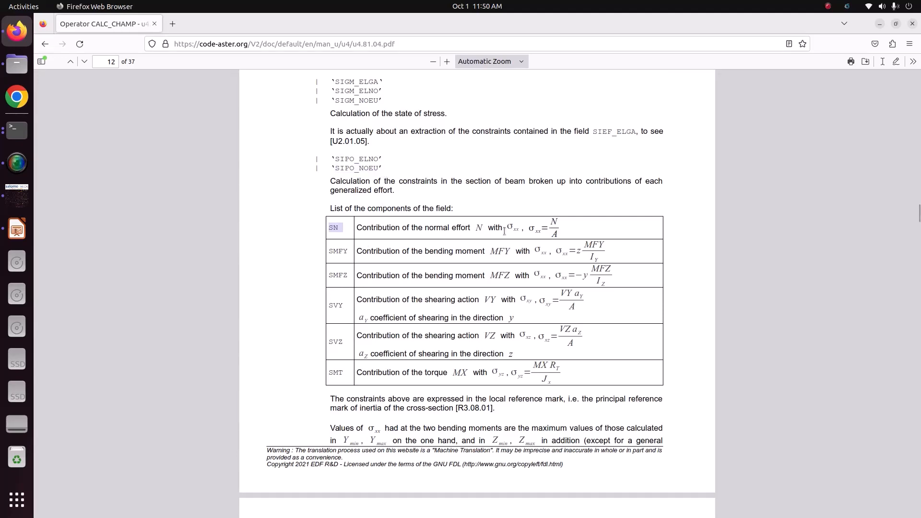
drag(528, 229, 544, 232)
click(325, 280)
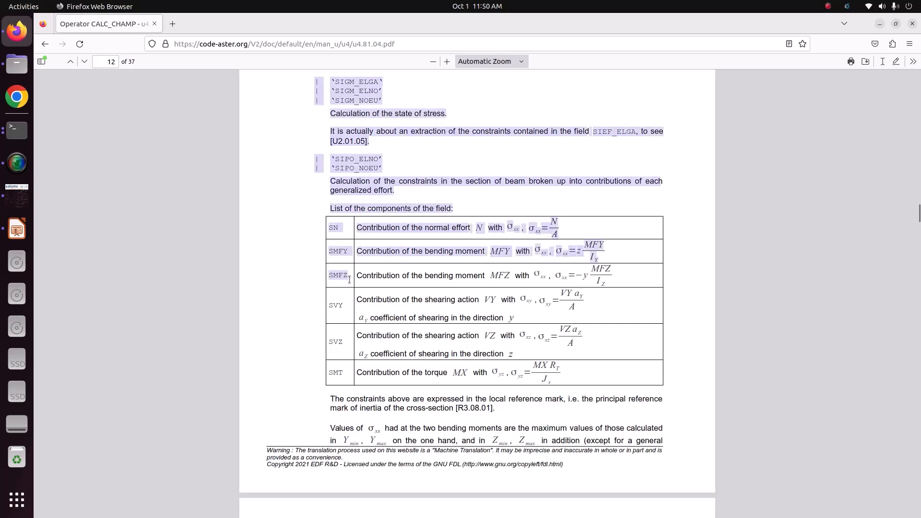
- Return to Salome-Meca and examine the labelled node's SIPO_NOEU values and the available stress components
click(17, 204)
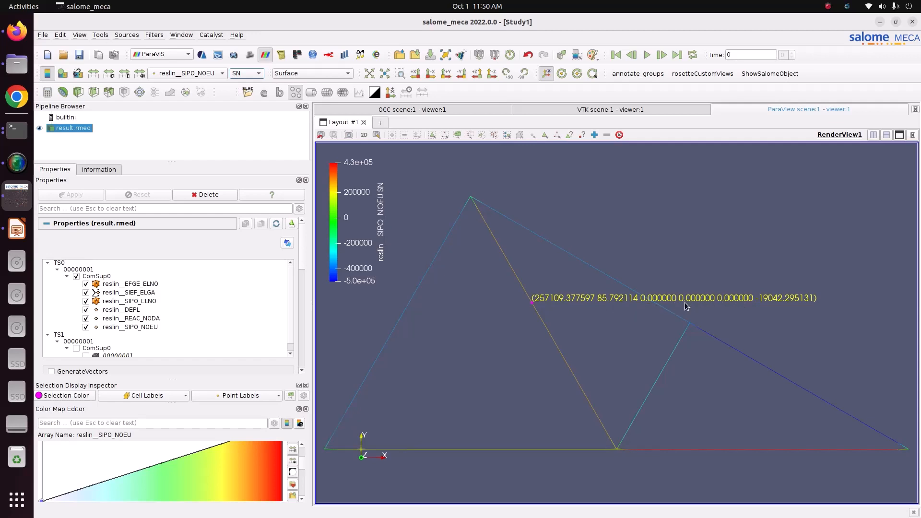
scroll(534, 306, up, 5)
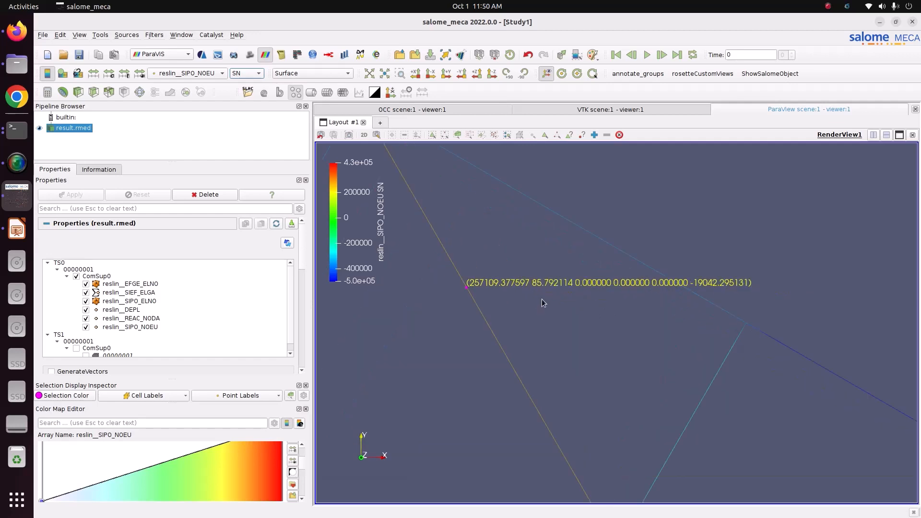
click(246, 73)
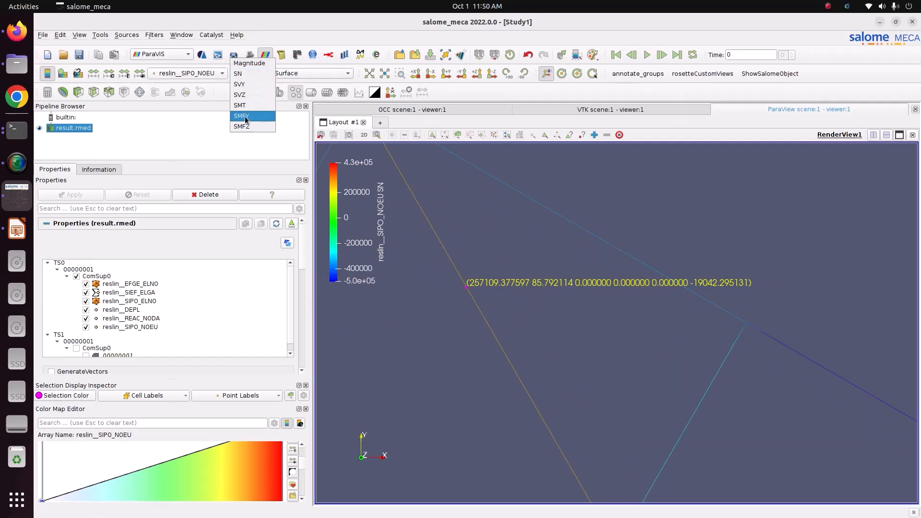
click(586, 204)
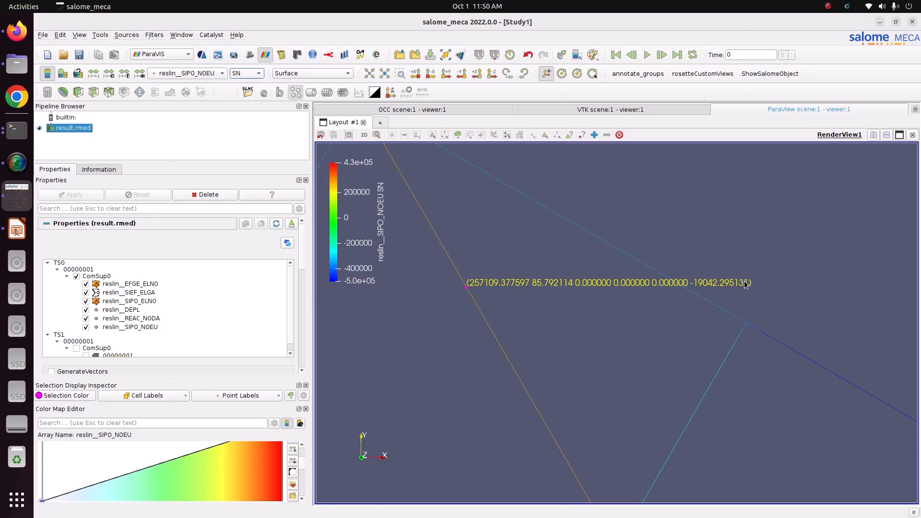
scroll(737, 281, down, 3)
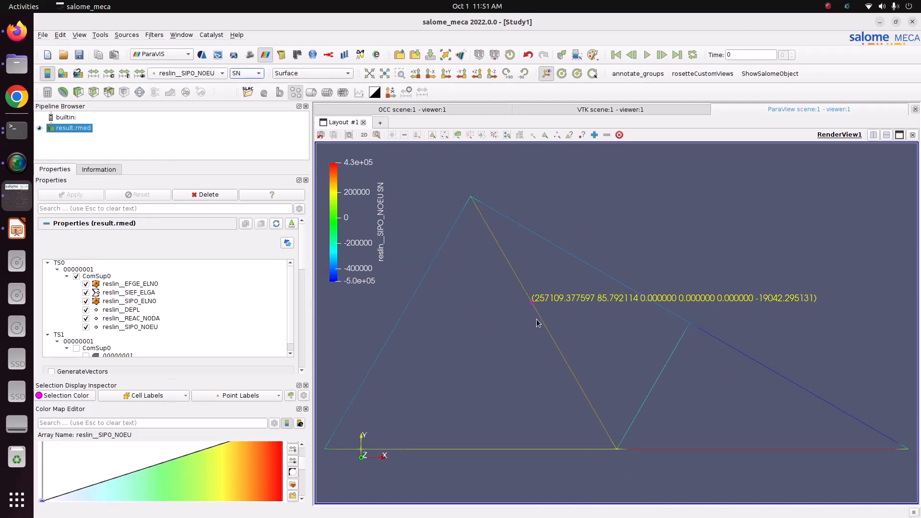
scroll(536, 319, down, 2)
scroll(534, 321, up, 2)
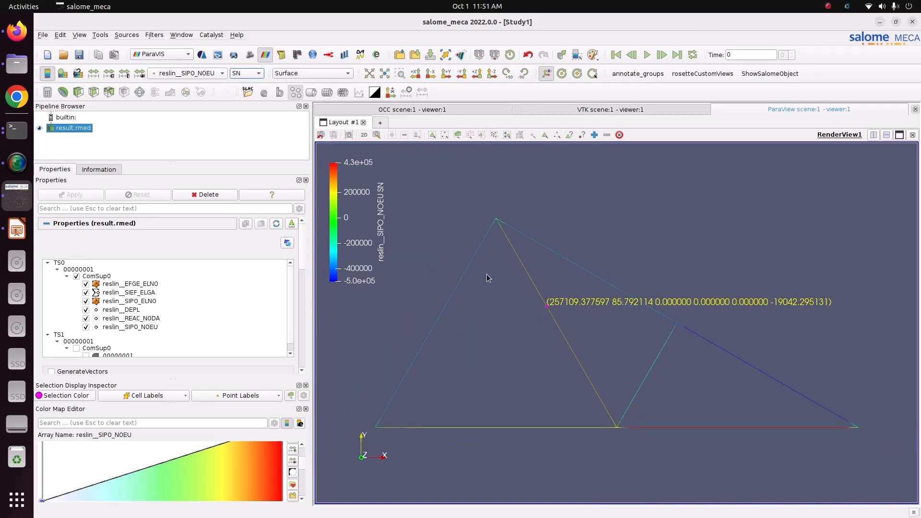